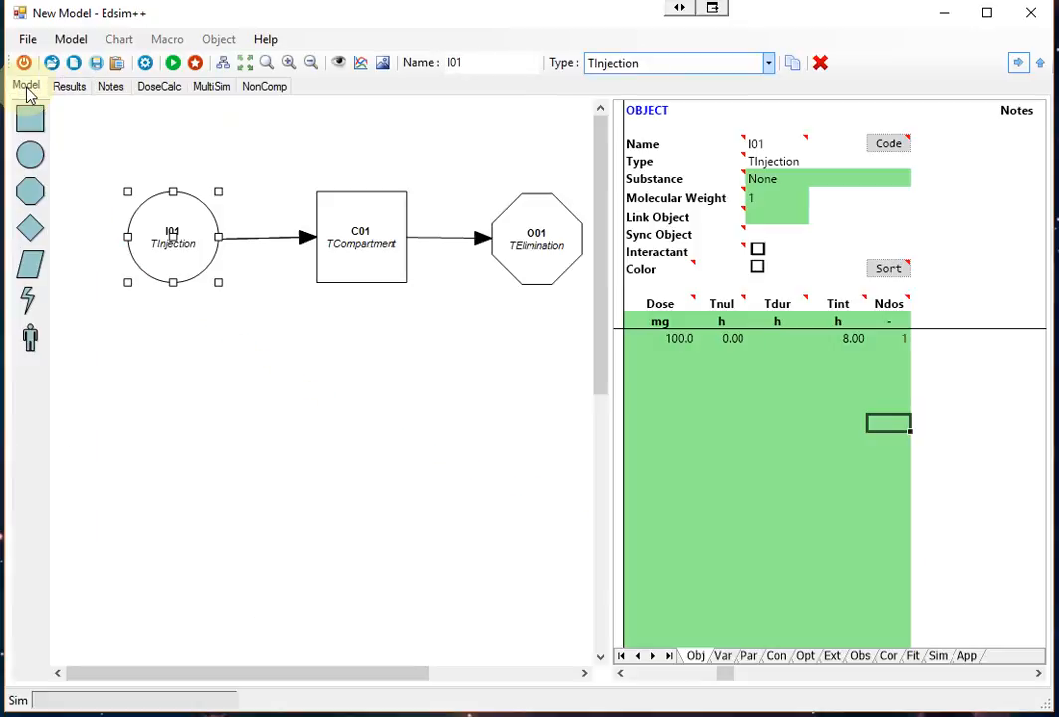
Move the elimination object O01 directly below compartment C01 and change its type to THemoDialysis
click(535, 261)
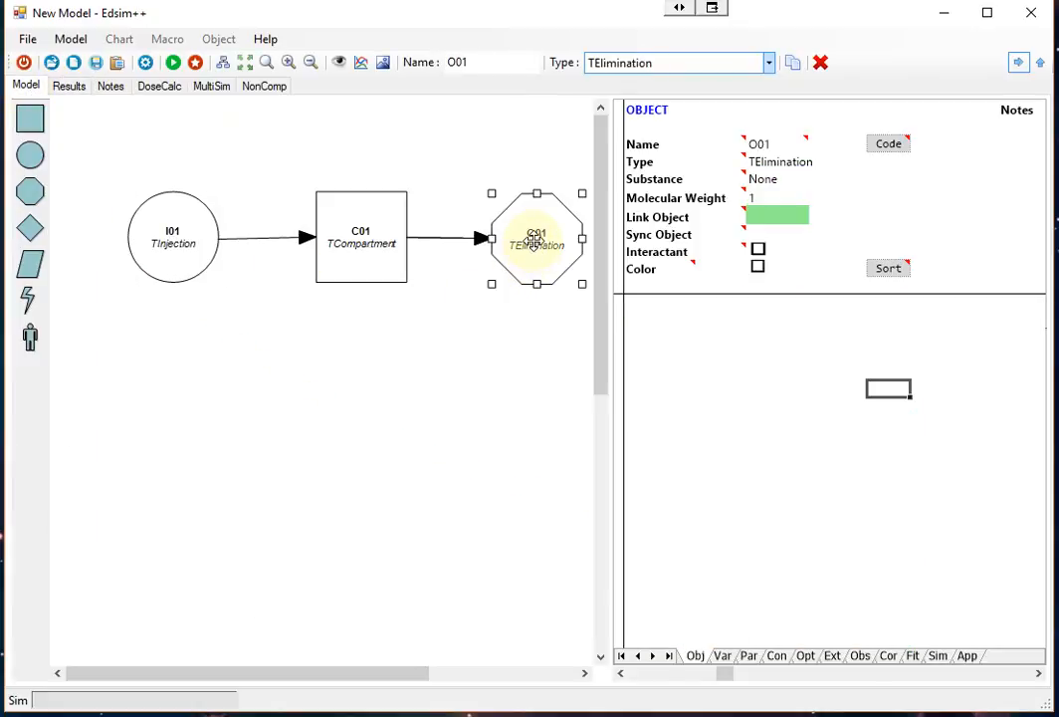
drag(537, 241, 367, 393)
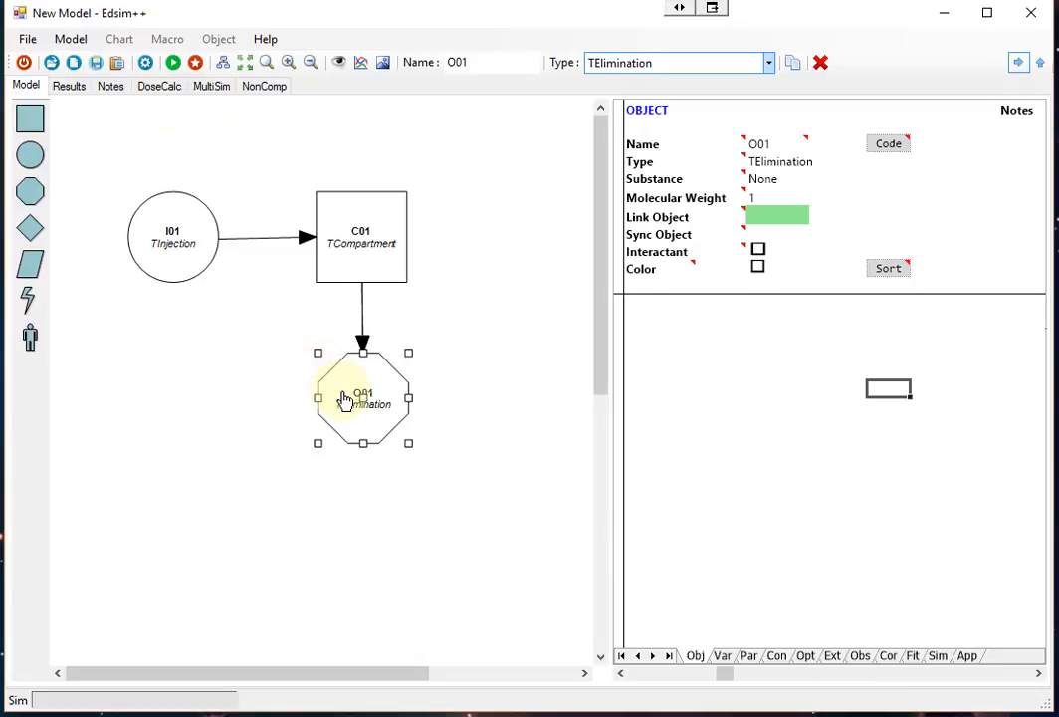
click(656, 65)
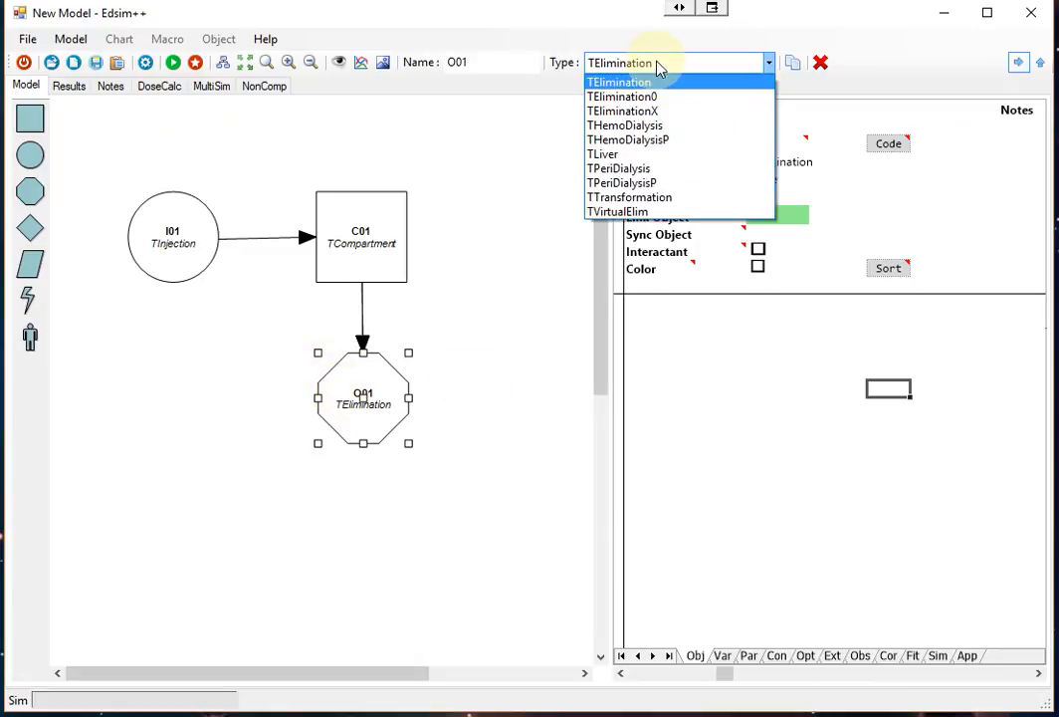
click(660, 127)
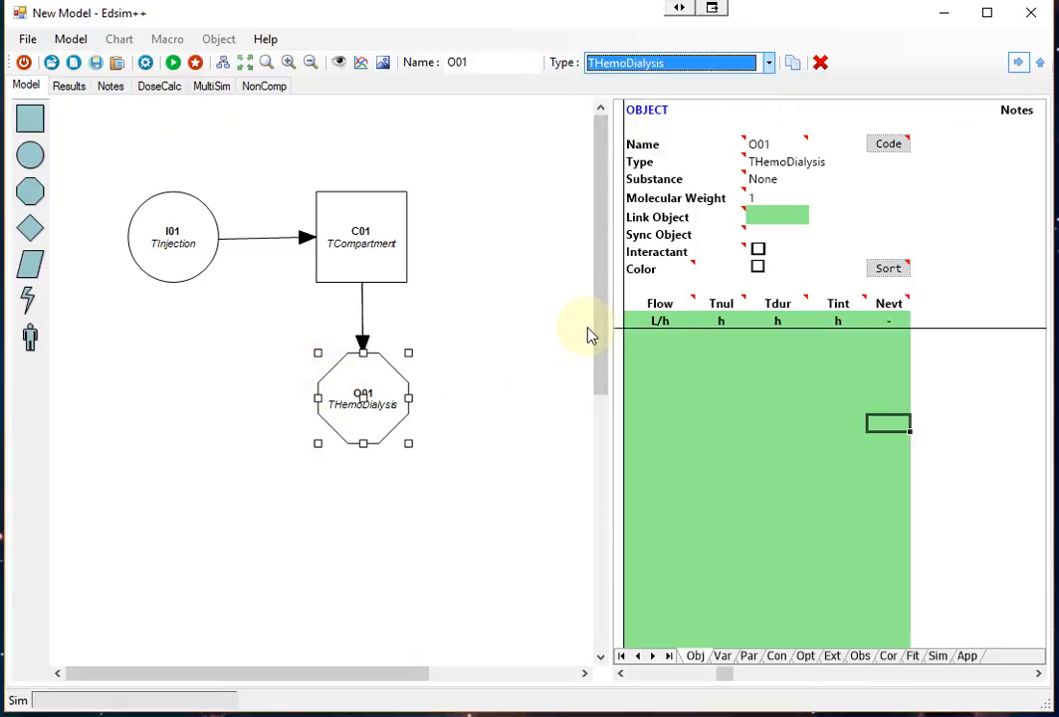
Enter O01's hemodialysis schedule with flow 0.1 L/h, Tnul 2 h, Tdur 4 h, Tint 8 h and Nevt 4, and simulate the model
click(650, 339)
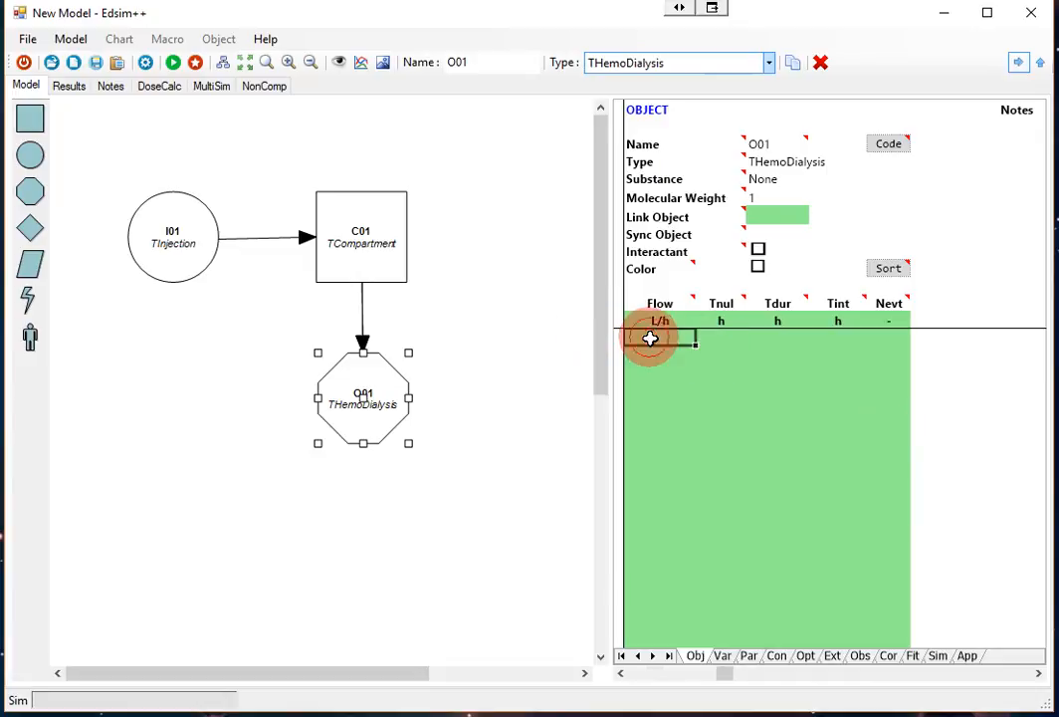
text(0.1)
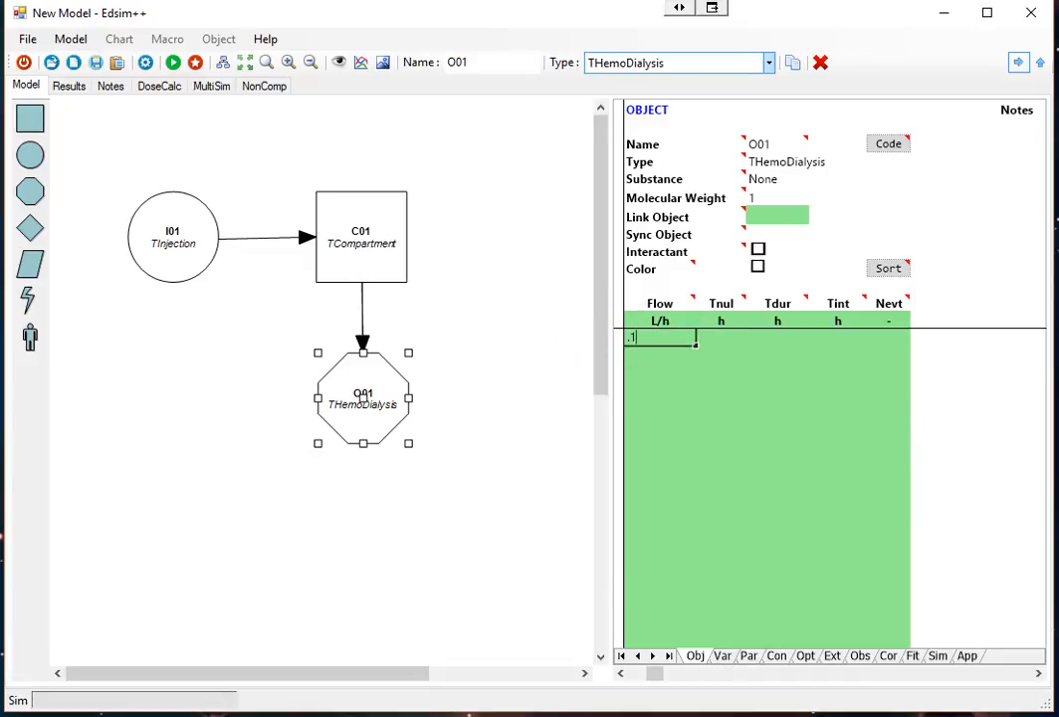
key(Tab)
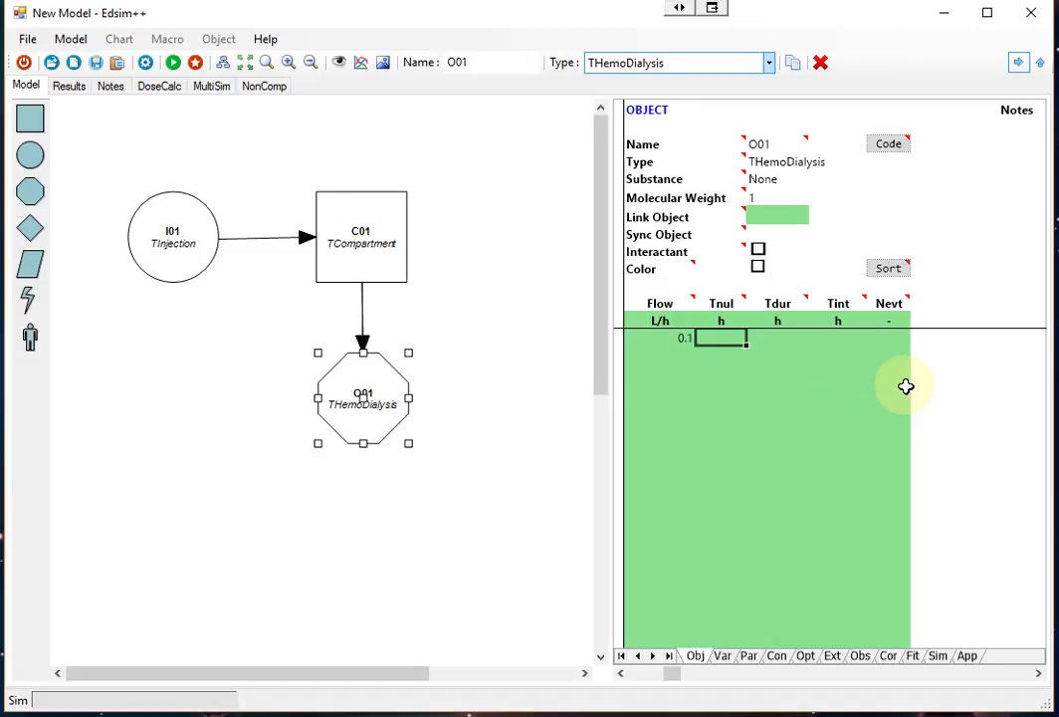
text(2)
key(Tab)
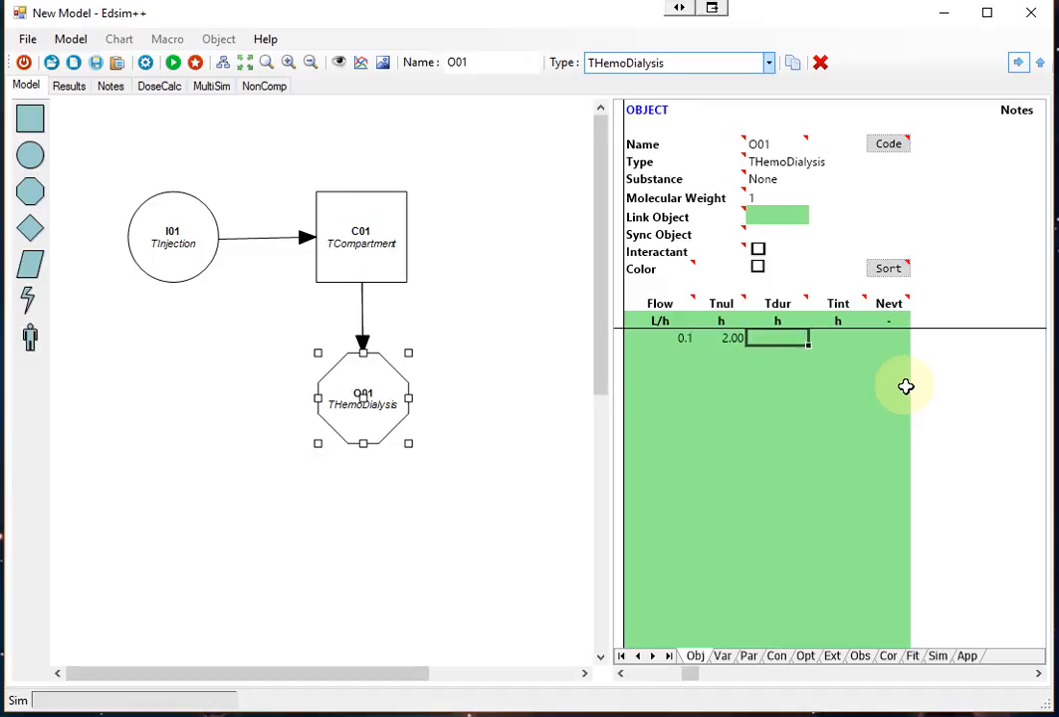
text(4)
key(Tab)
text(8)
key(Tab)
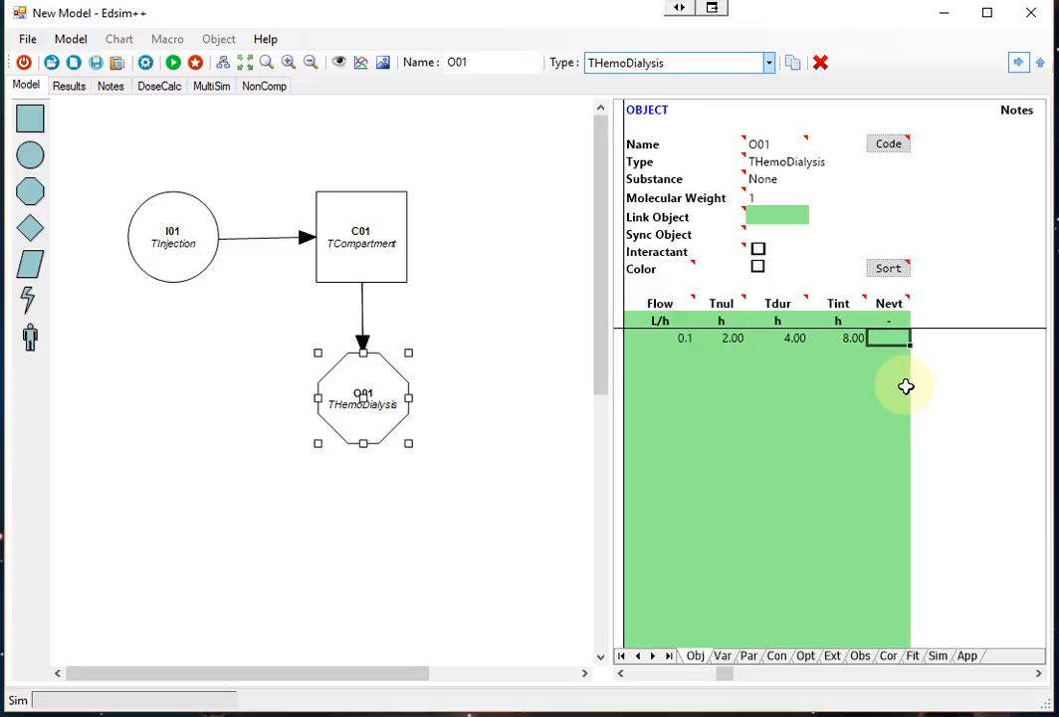
text(4)
key(Return)
click(172, 63)
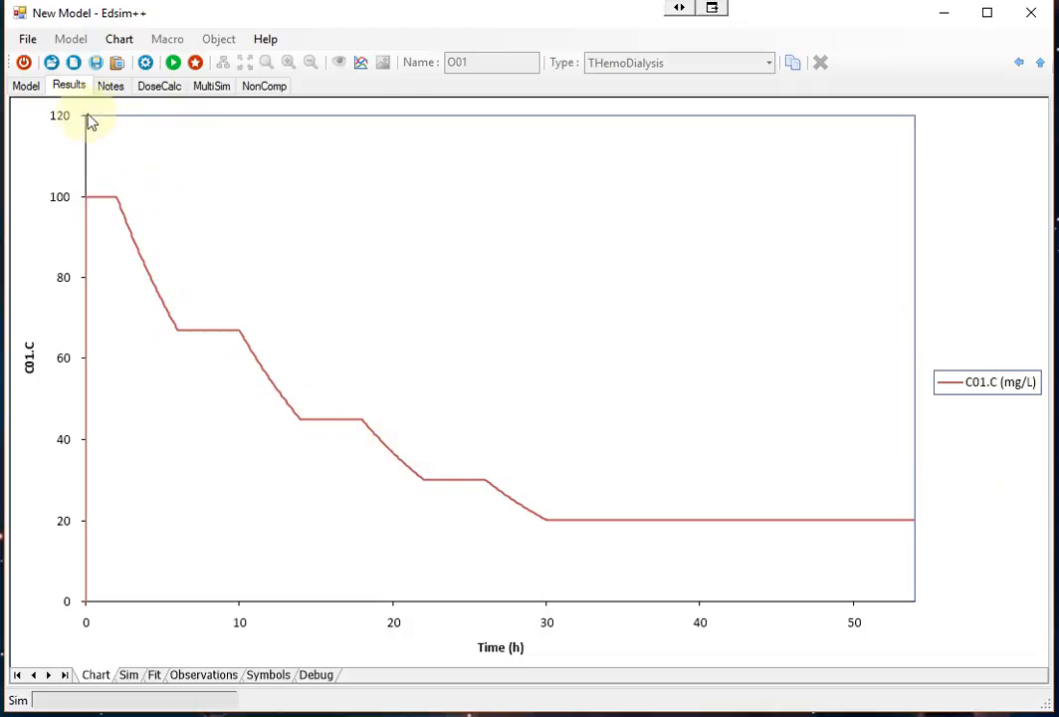
Set the O01.Eec parameter of the hemodialysis object to 0.5 and rerun the simulation
click(34, 88)
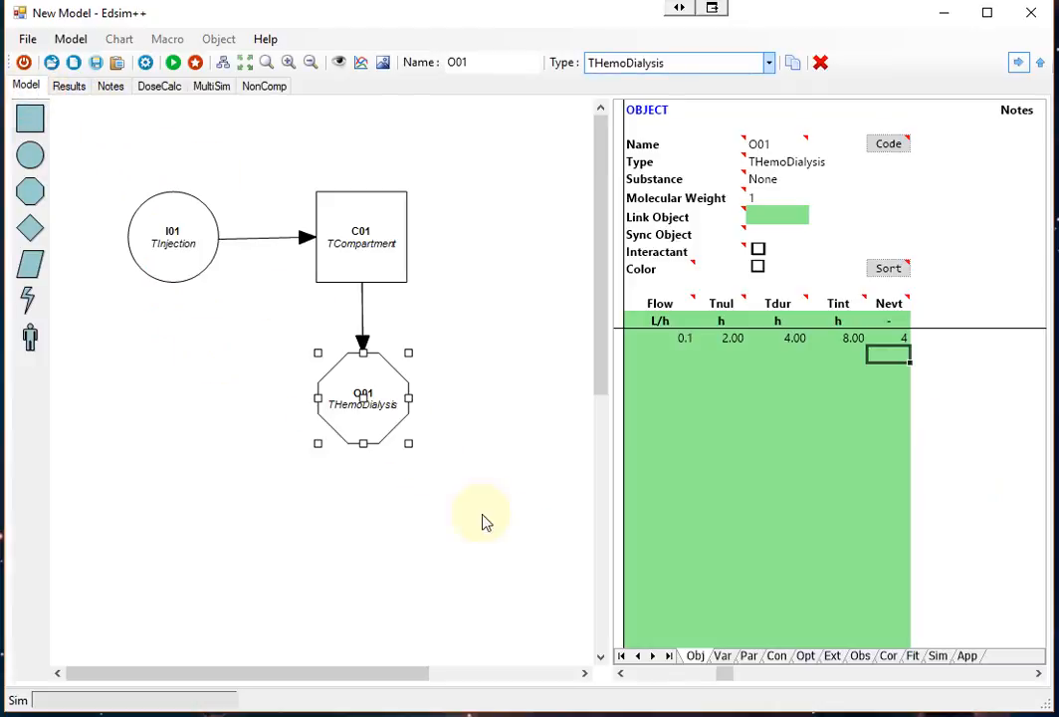
click(750, 657)
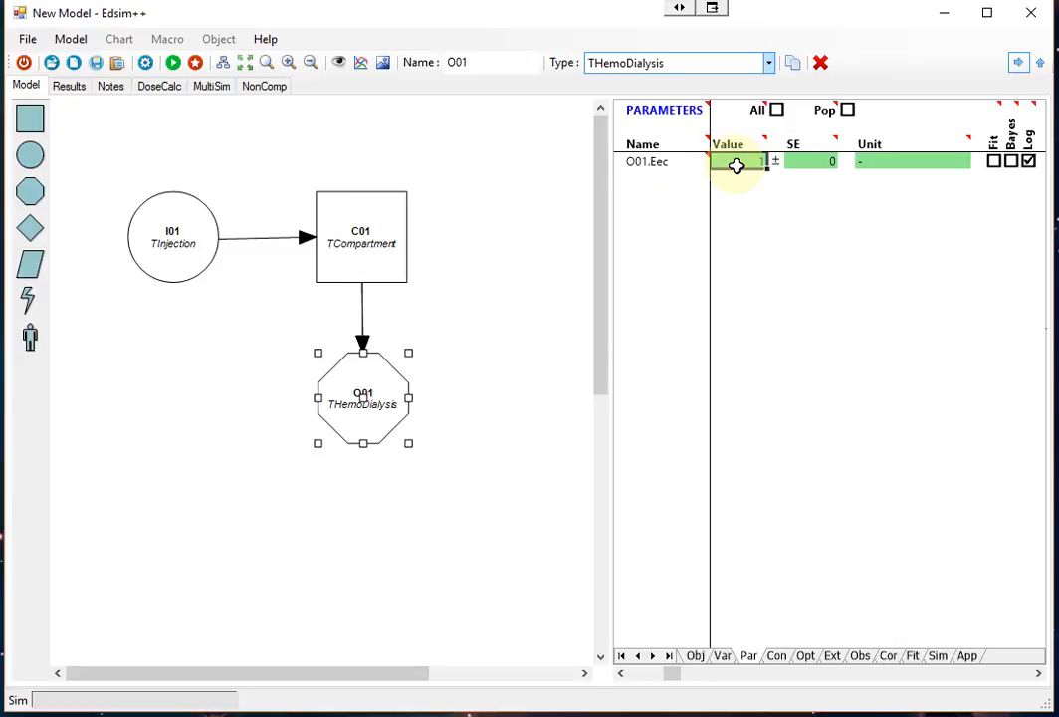
text(0.5)
key(Return)
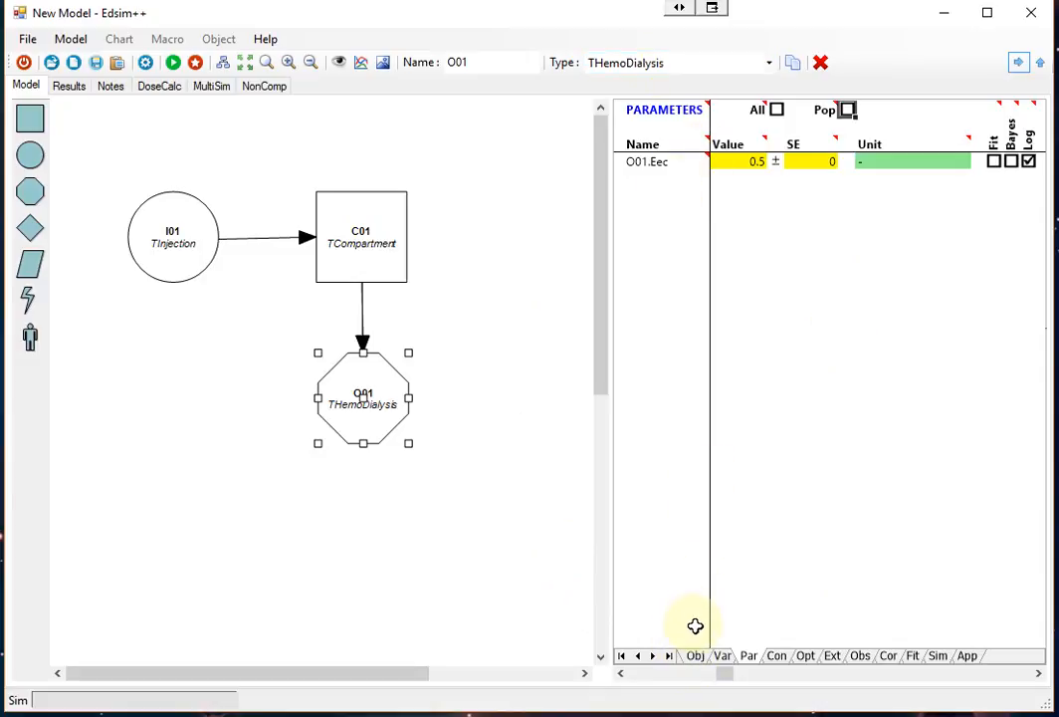
click(696, 656)
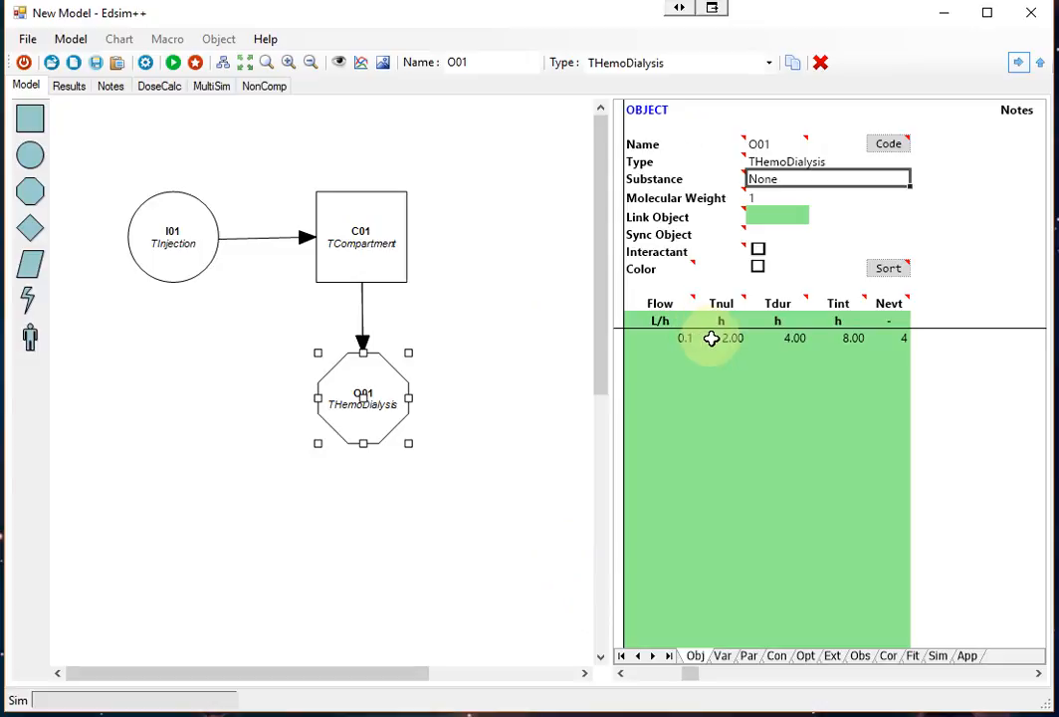
click(173, 64)
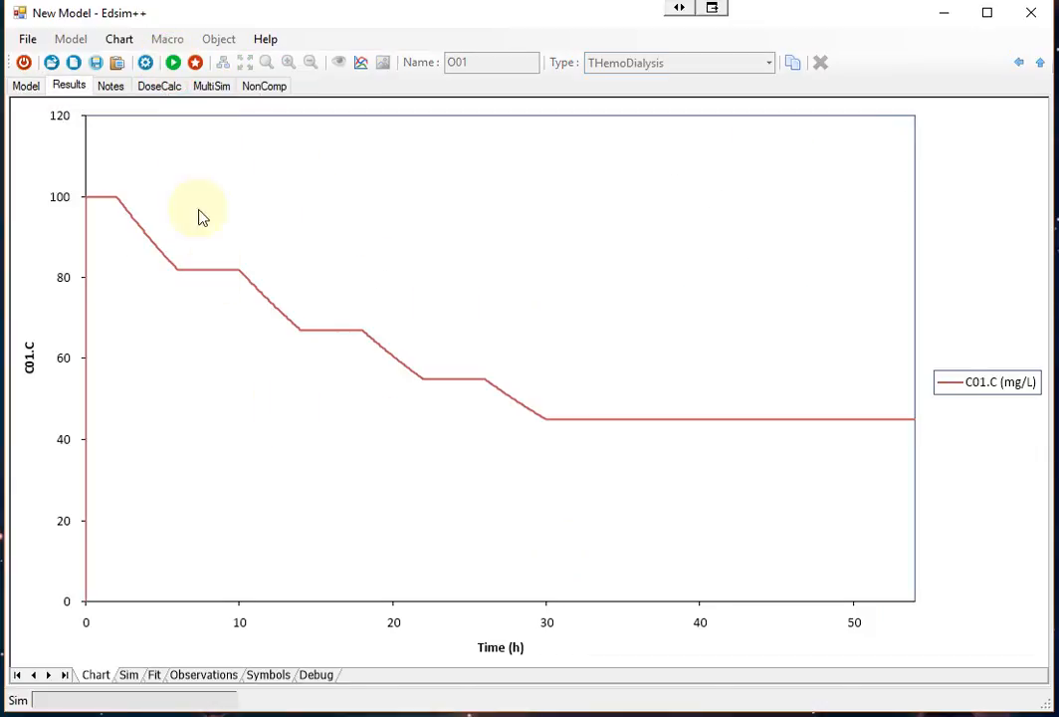
Set the hemodialysis flow of O01 to 0.2 L/h and simulate the model again
click(27, 87)
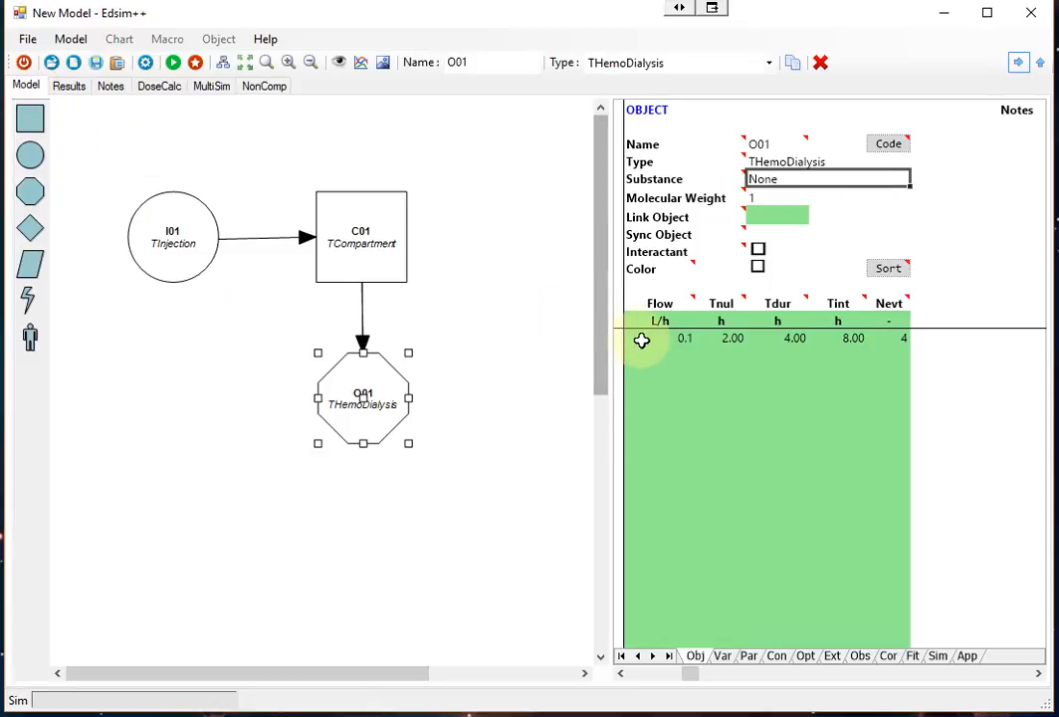
click(679, 341)
text(2)
key(Return)
click(173, 64)
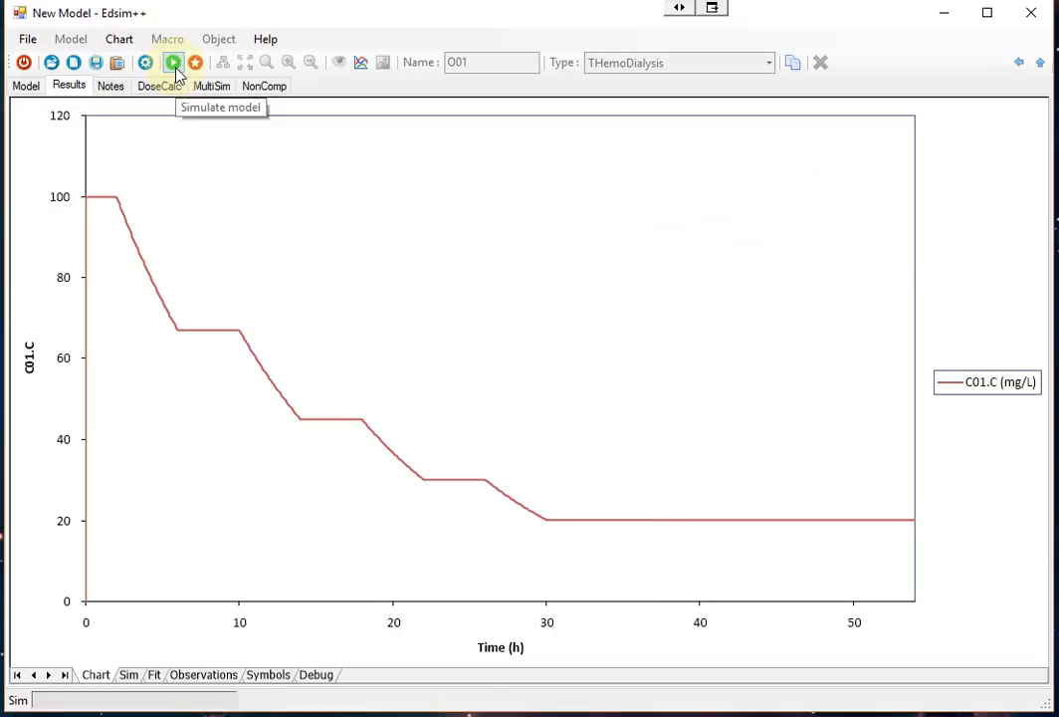
Return to the model diagram and change the type of object O01 to TPeriDialysis
click(33, 87)
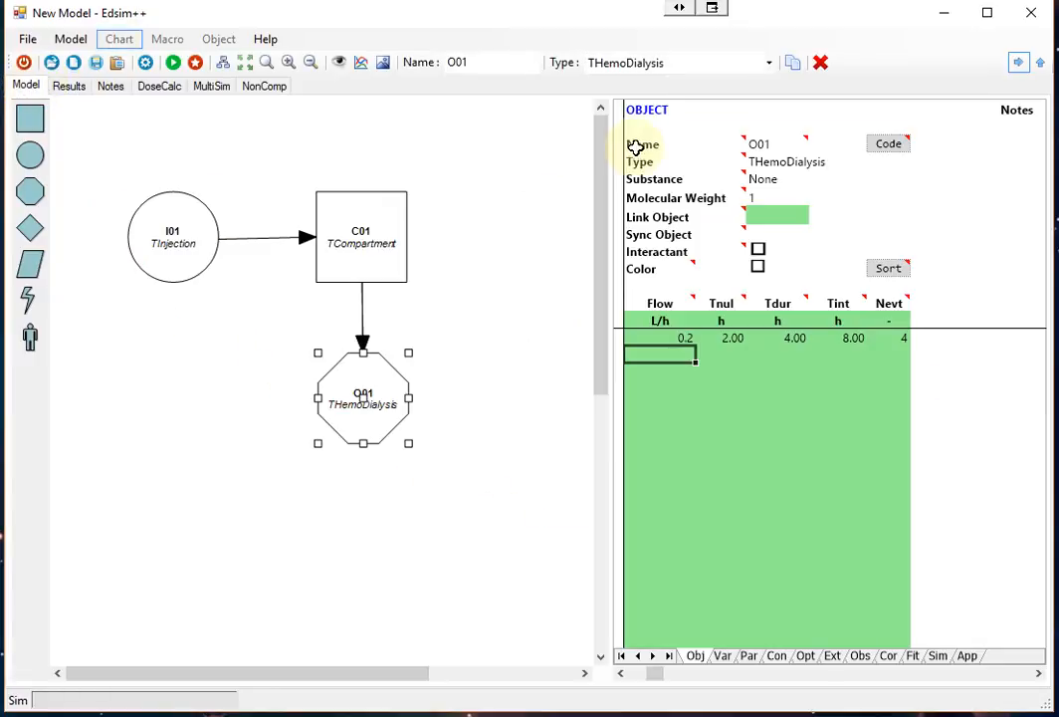
click(634, 62)
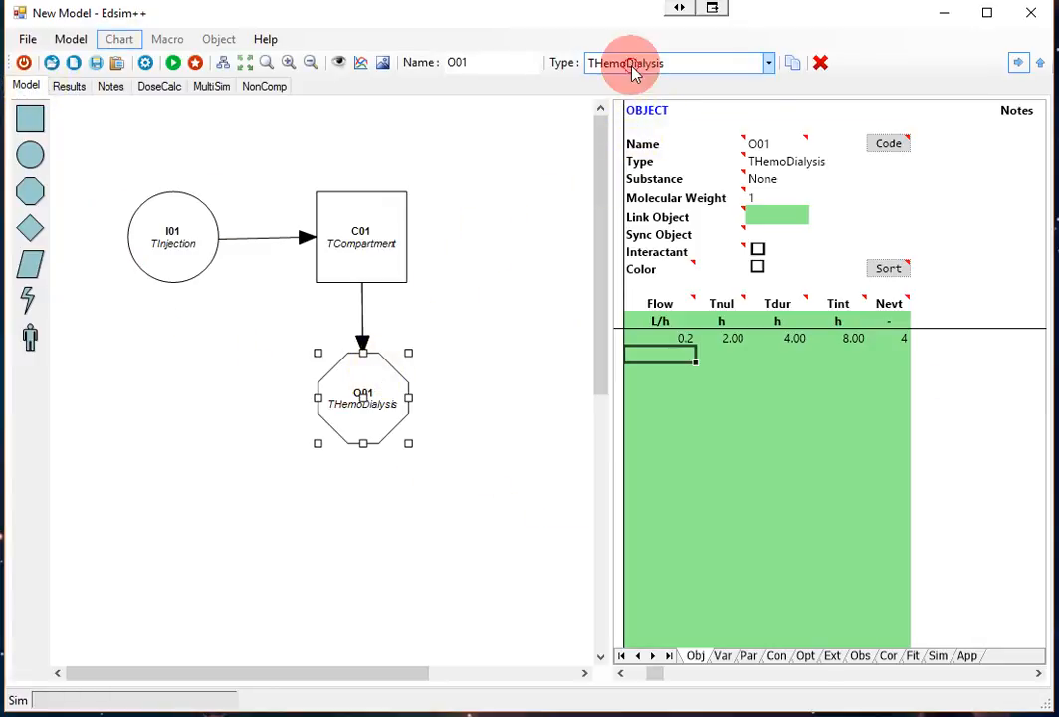
click(509, 302)
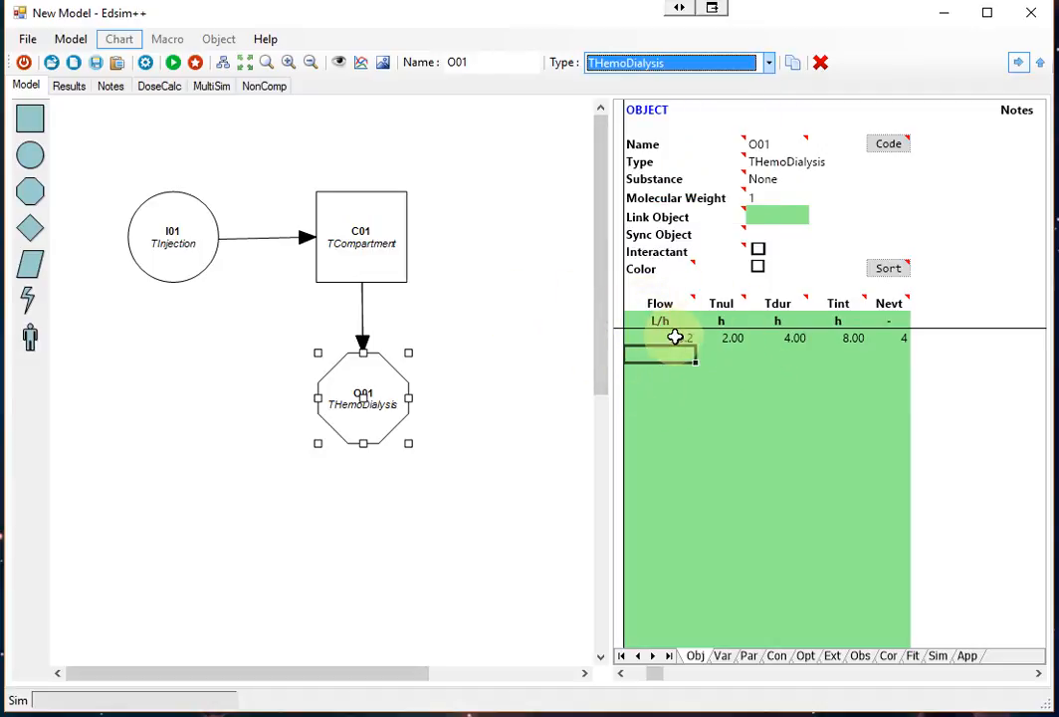
click(623, 63)
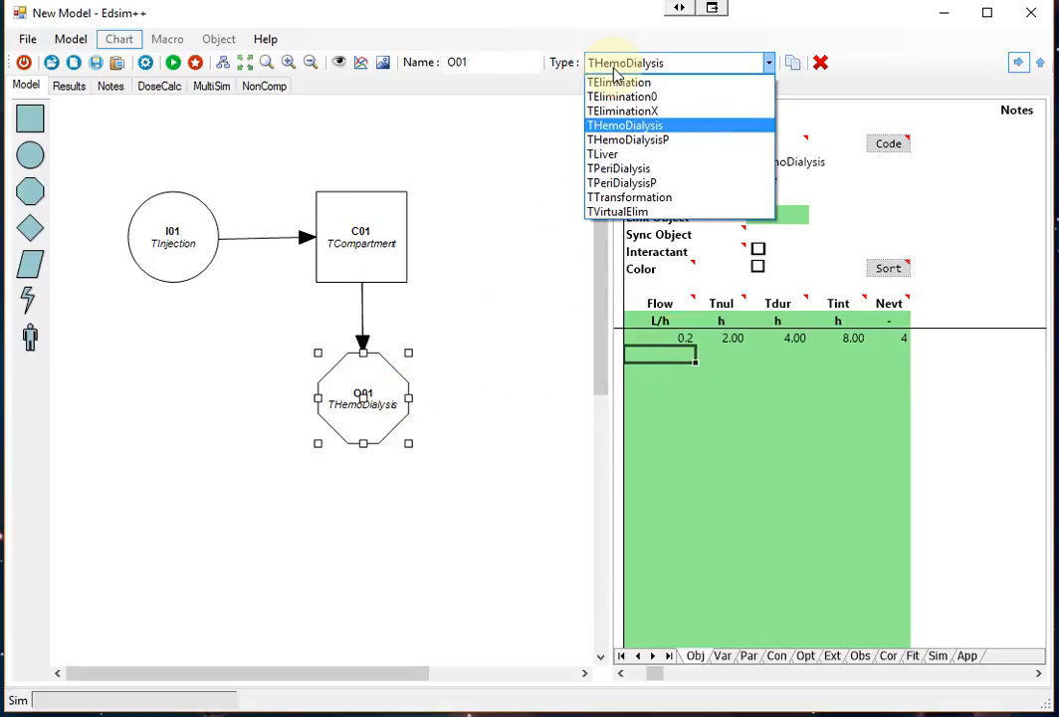
click(620, 170)
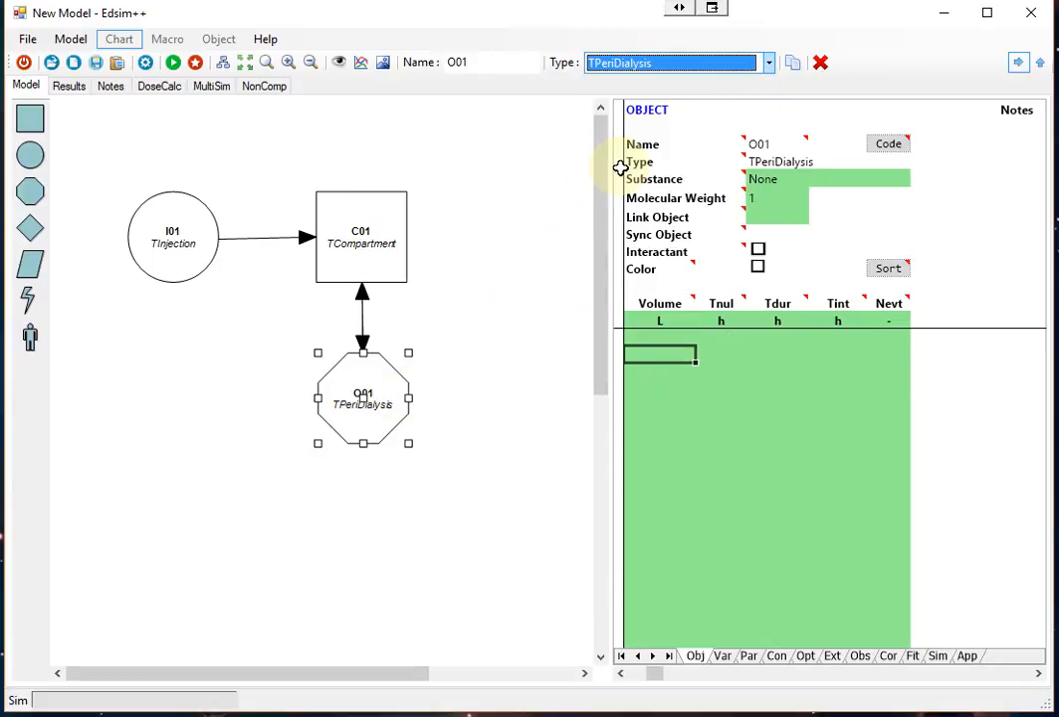
Enter O01's peritoneal dialysis schedule with volume 1 L, Tnul 2 h, Tdur 4 h, Tint 8 h and Nevt 4, and simulate the model
click(679, 351)
click(660, 340)
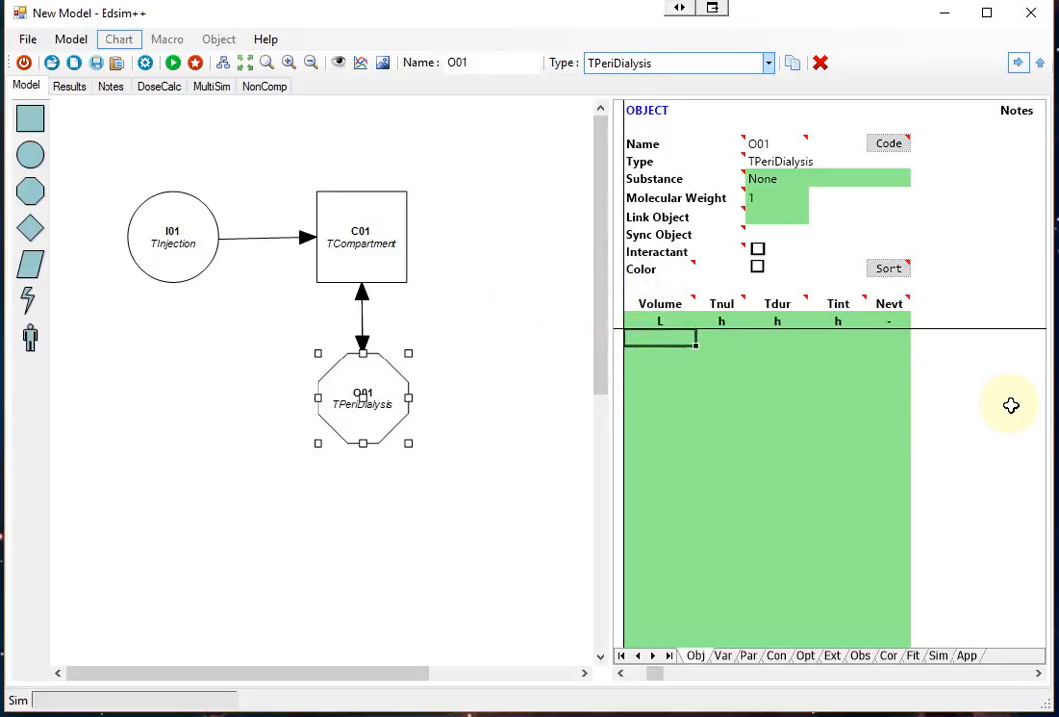
text(1)
key(Tab)
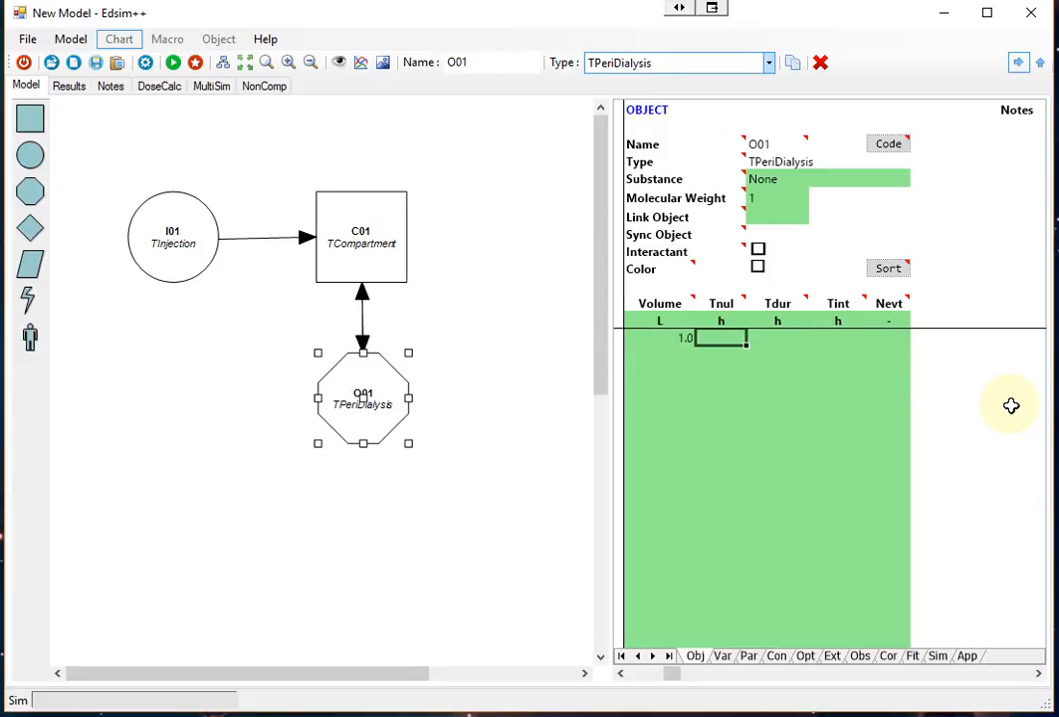
text(2)
key(Tab)
text(4)
key(Tab)
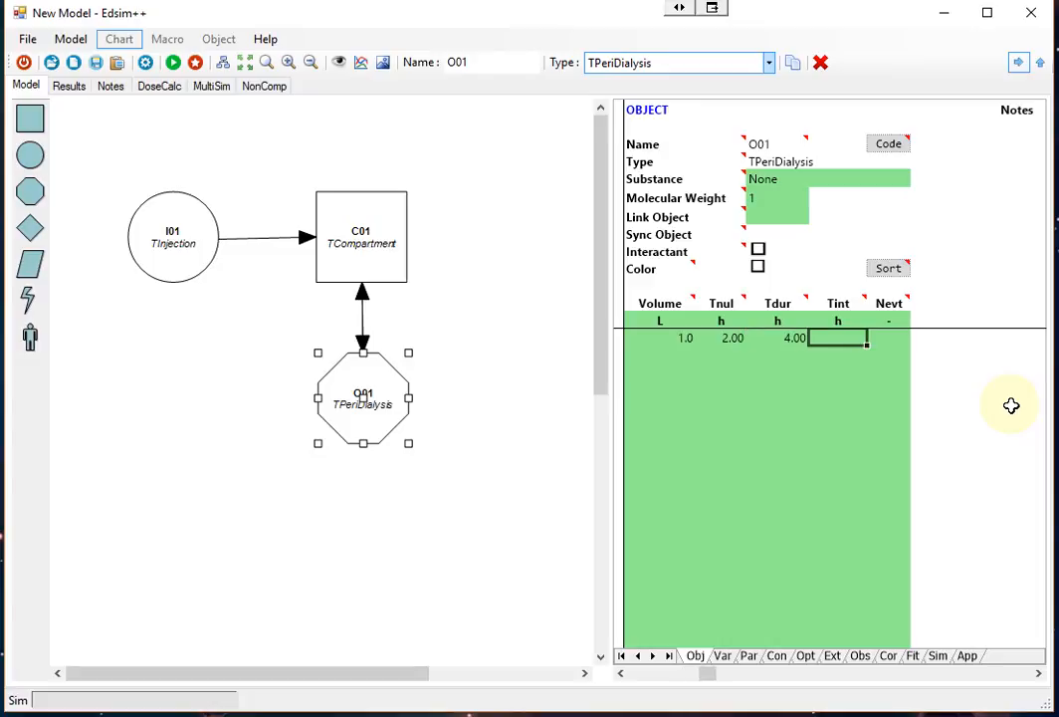
text(8)
key(Tab)
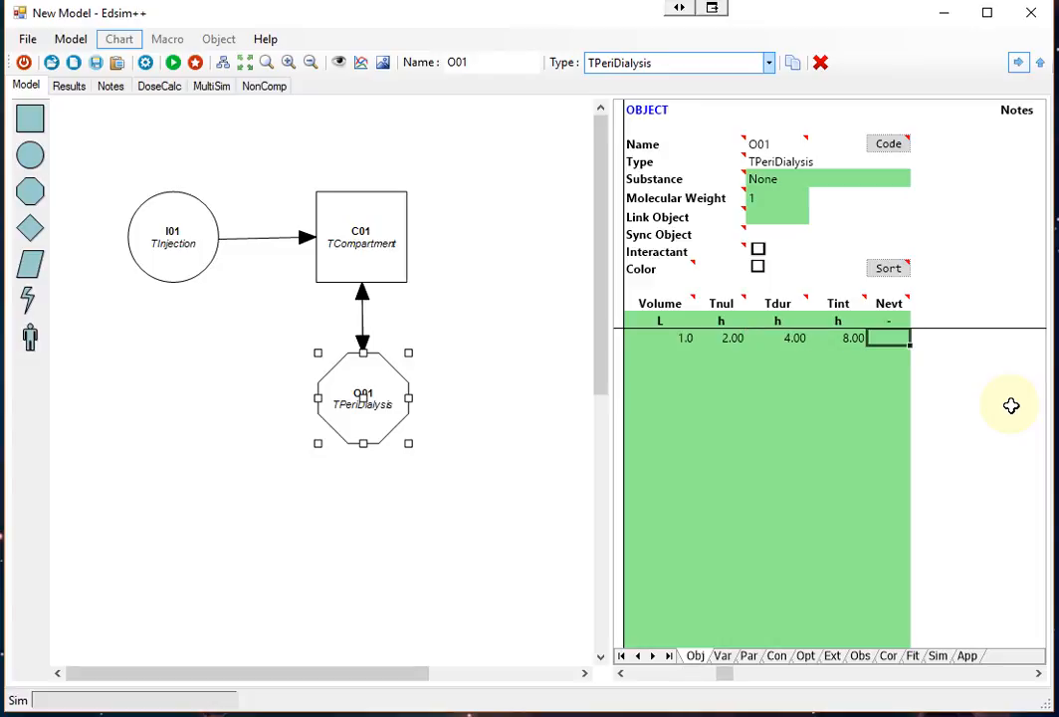
text(4)
key(Return)
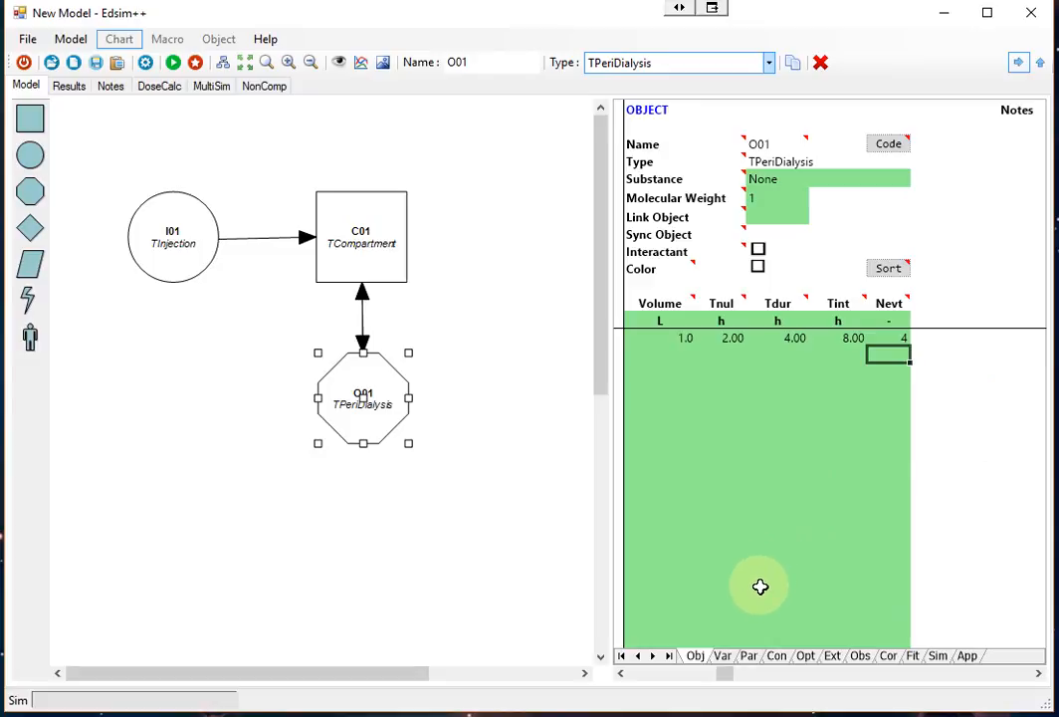
click(172, 63)
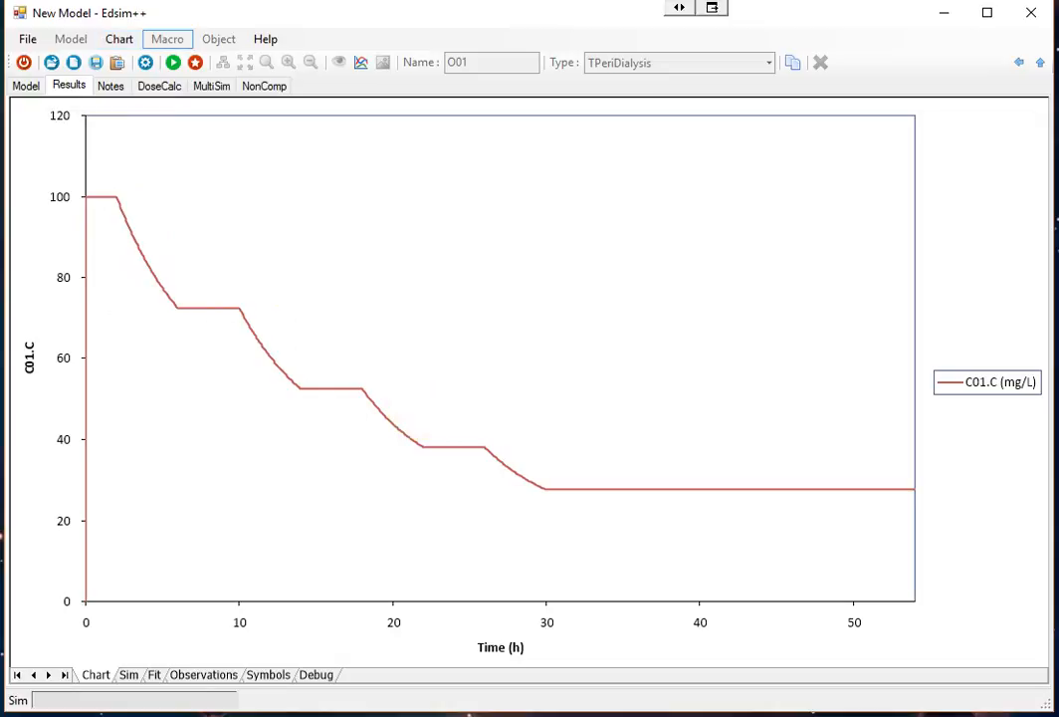
Mark O01's concentration variable O01.C as observed and simulate the model to plot it alongside C01.C
click(25, 90)
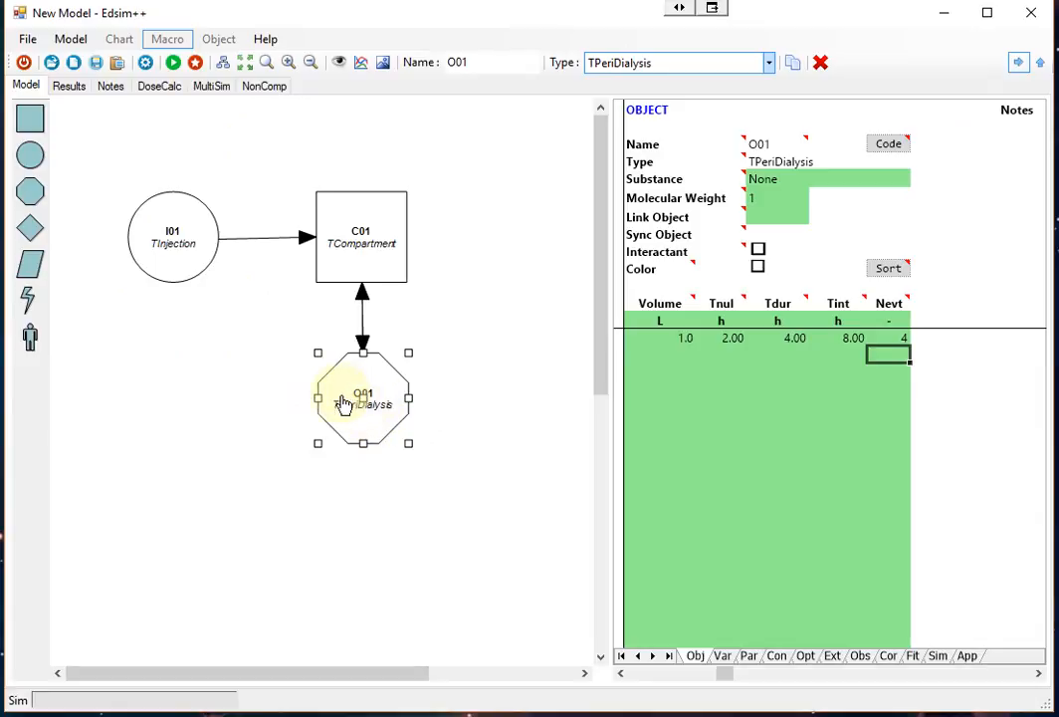
click(721, 656)
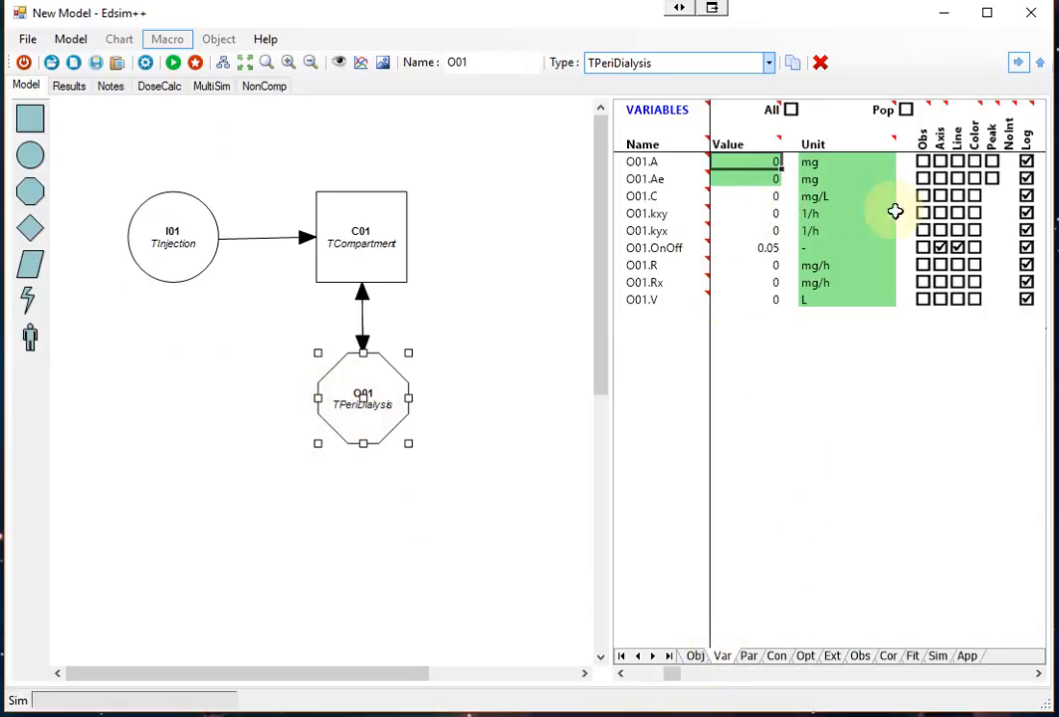
click(173, 62)
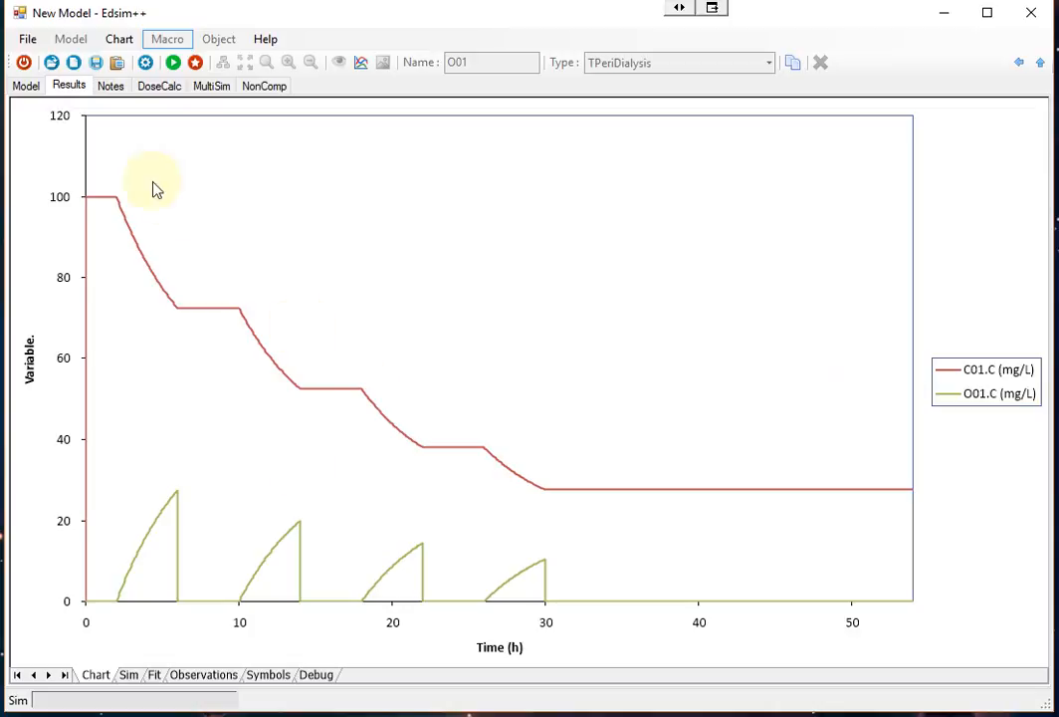
Return to the model and set the O01.CL clearance parameter of the peritoneal dialysis object to 1 L/h
click(27, 86)
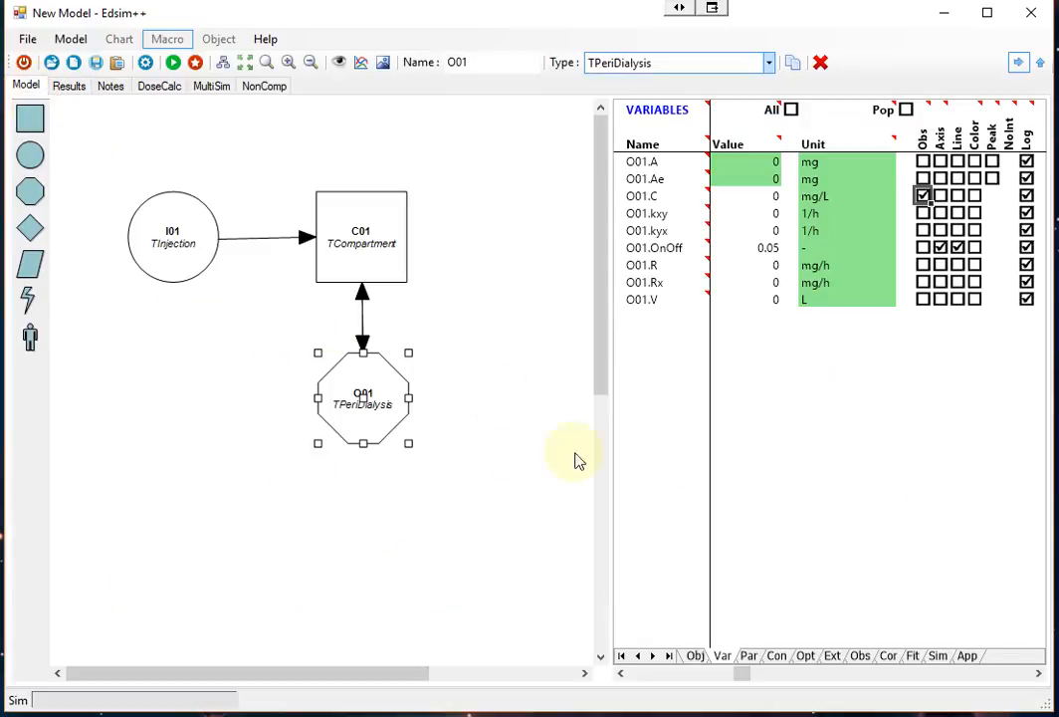
click(751, 657)
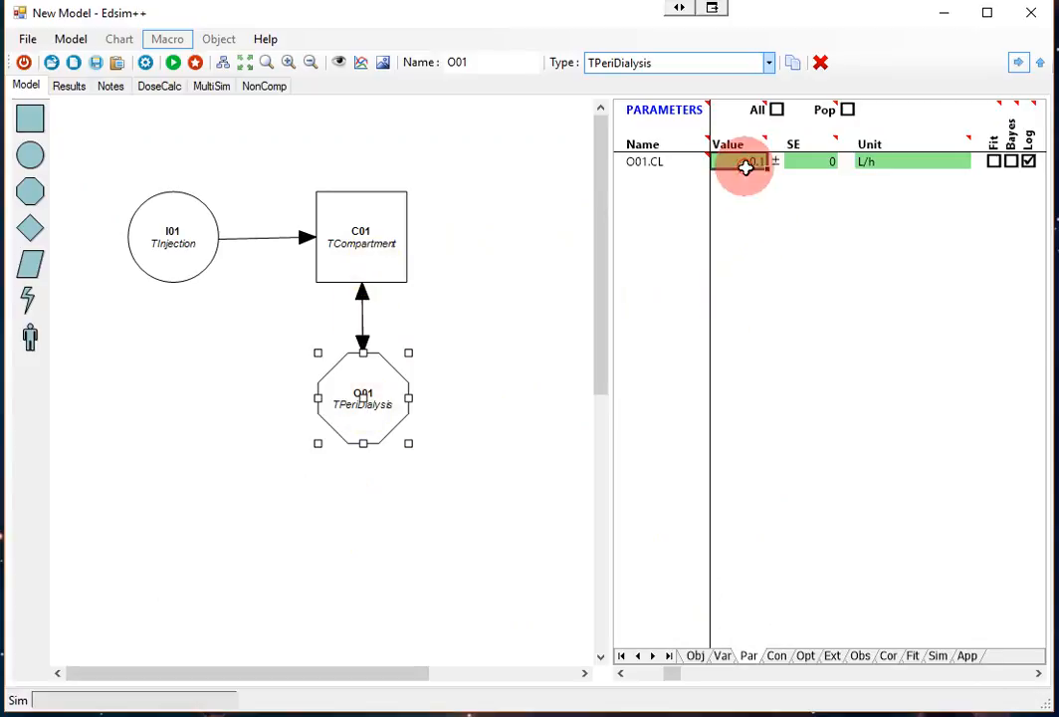
text(1)
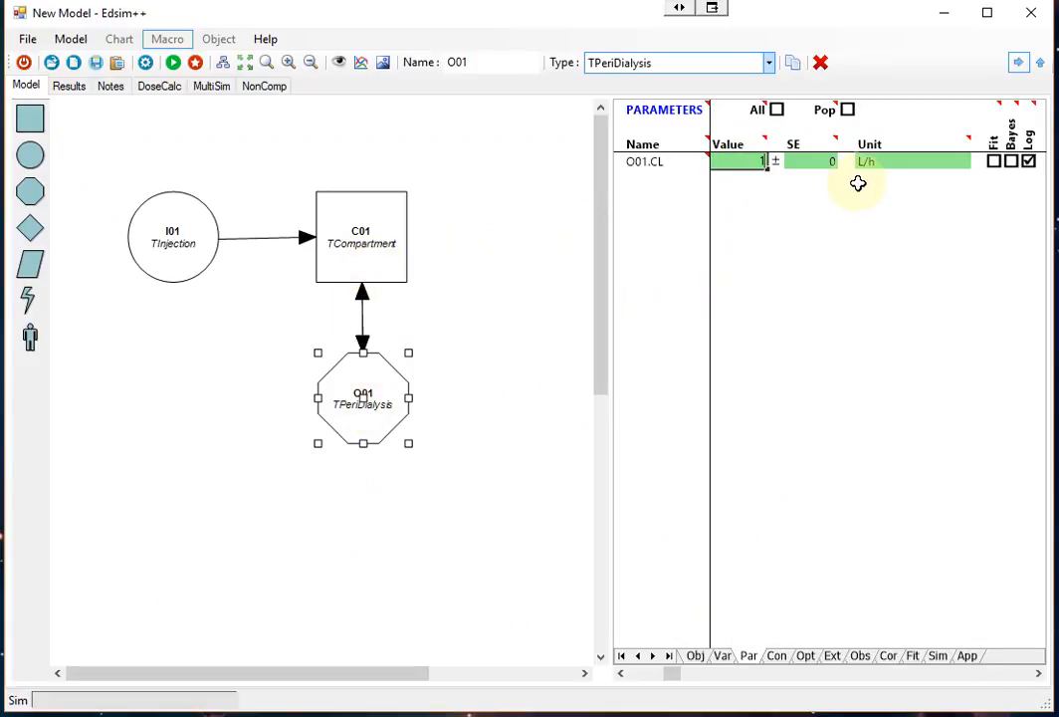
click(812, 161)
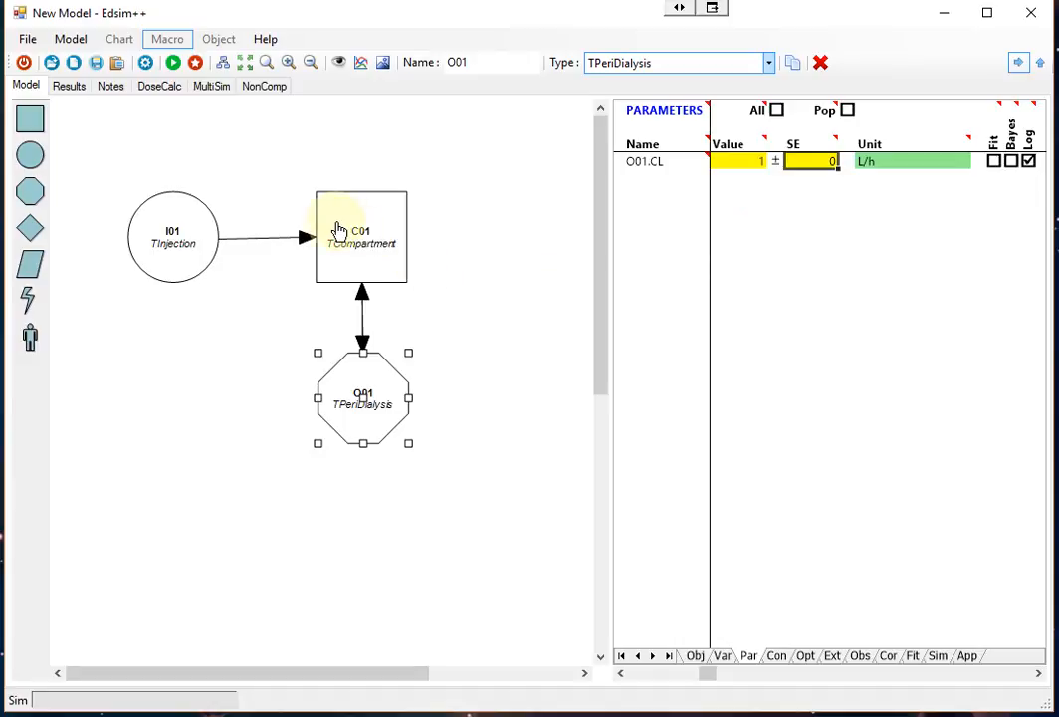
Simulate the model repeatedly, reviewing C01's parameters and O01's dialysis volume and schedule between runs
click(172, 63)
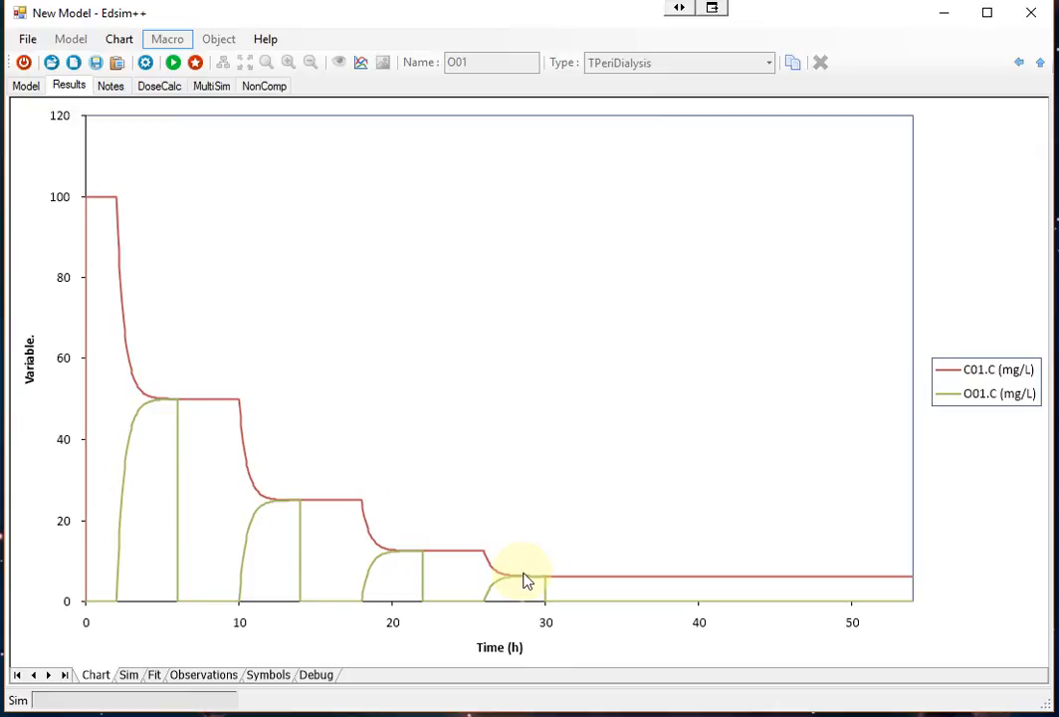
click(26, 86)
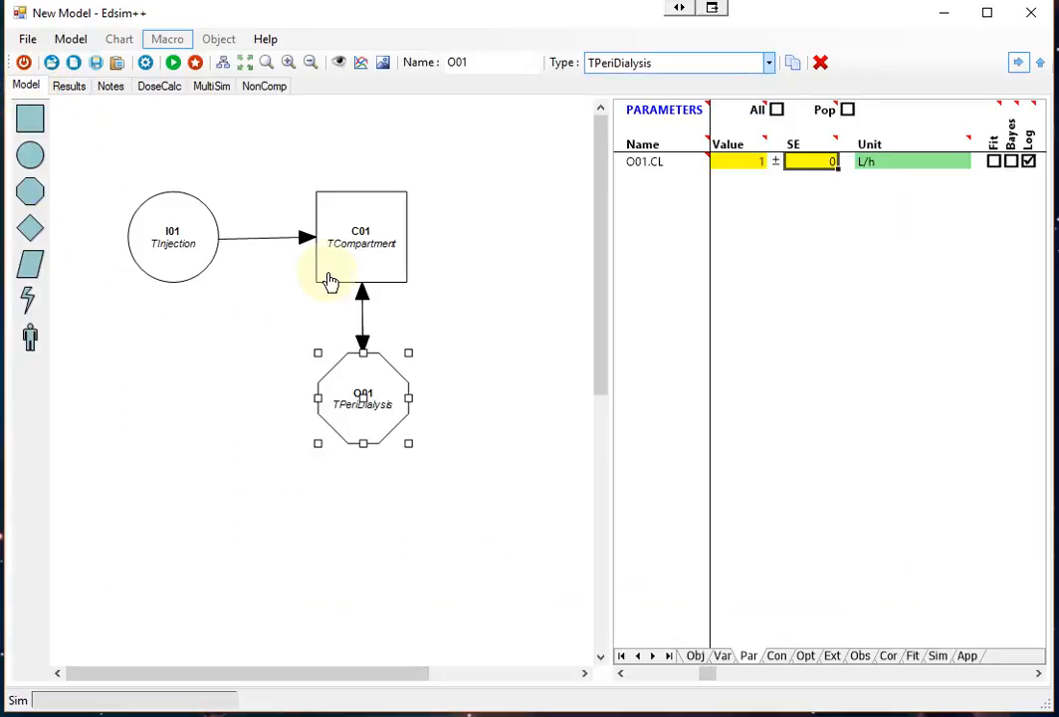
click(340, 262)
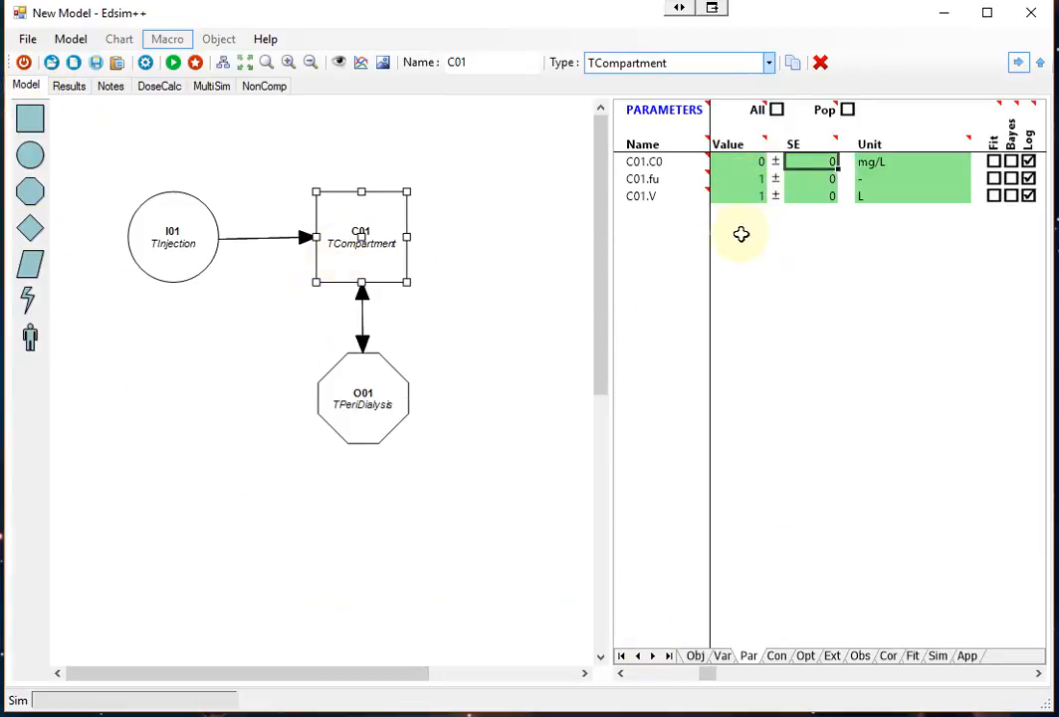
click(696, 656)
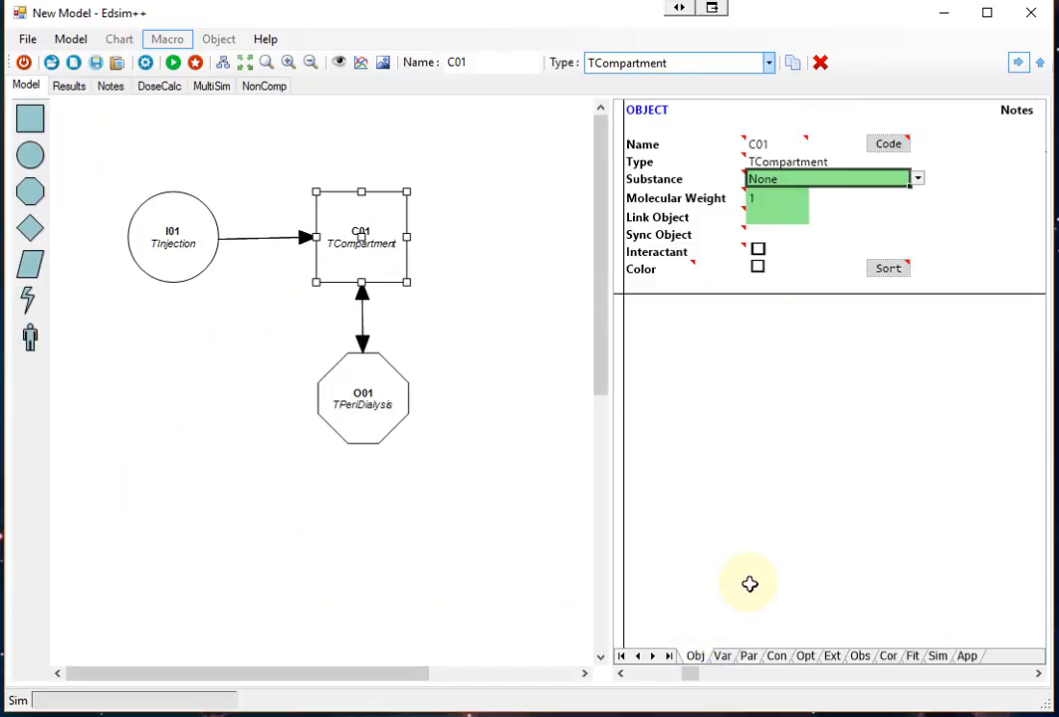
click(360, 396)
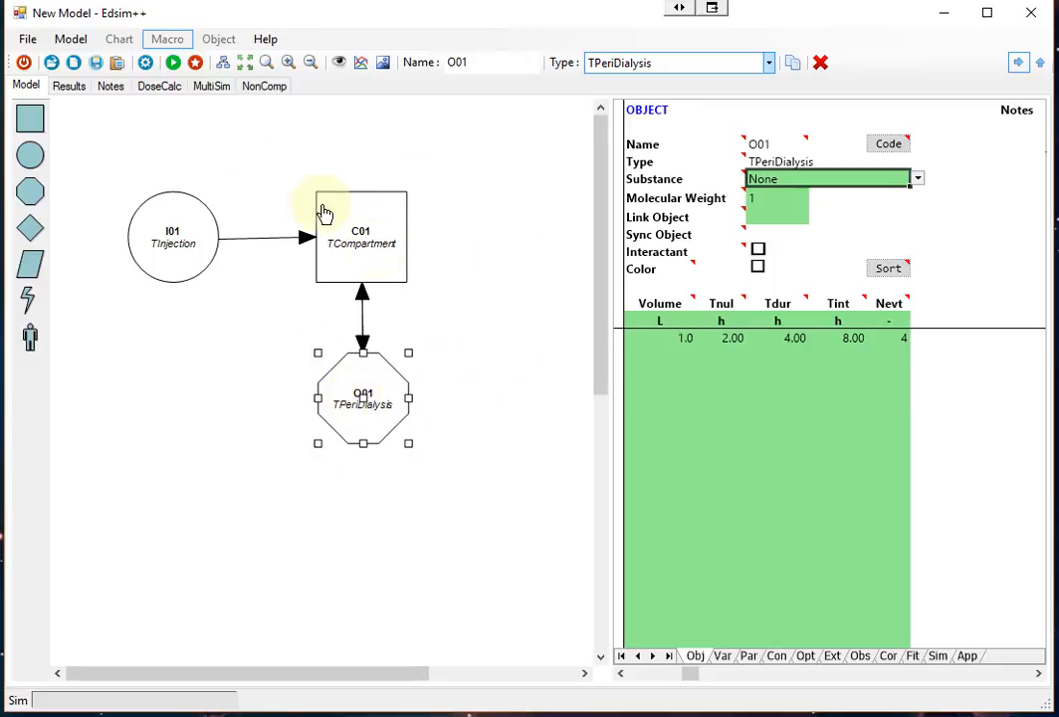
click(171, 64)
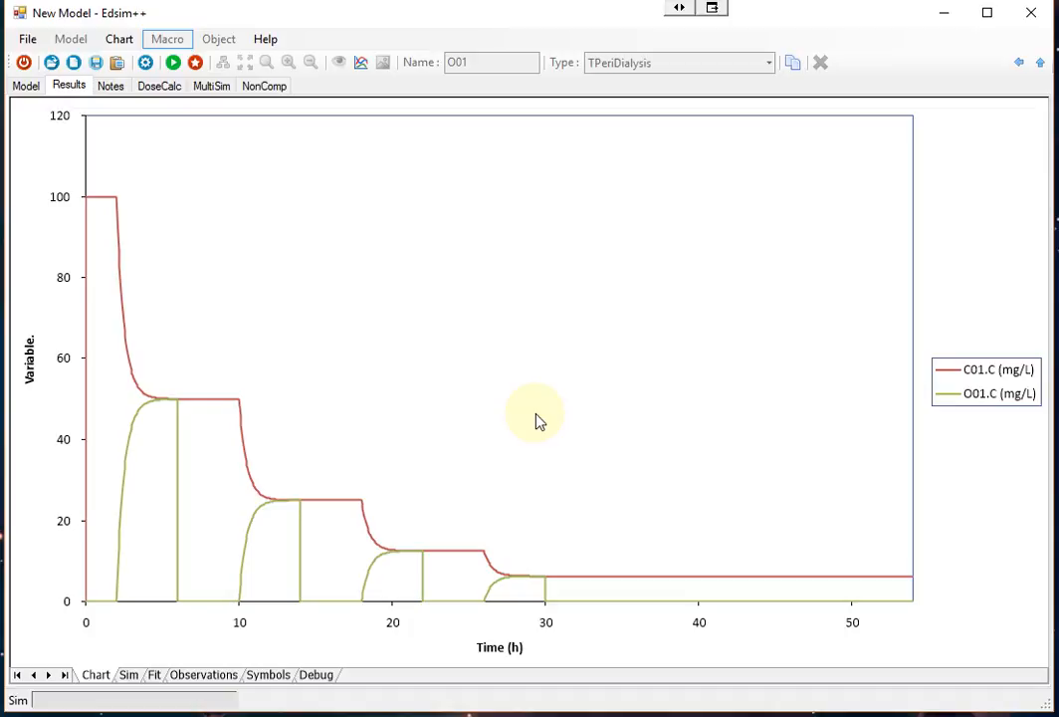
click(26, 88)
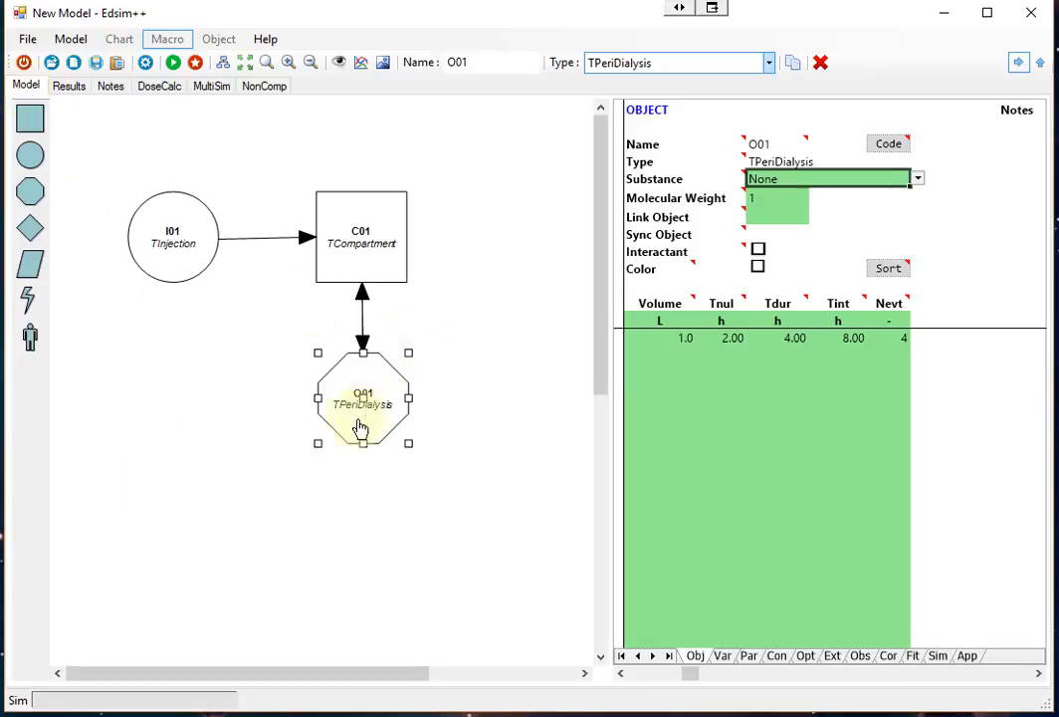
click(683, 391)
click(660, 338)
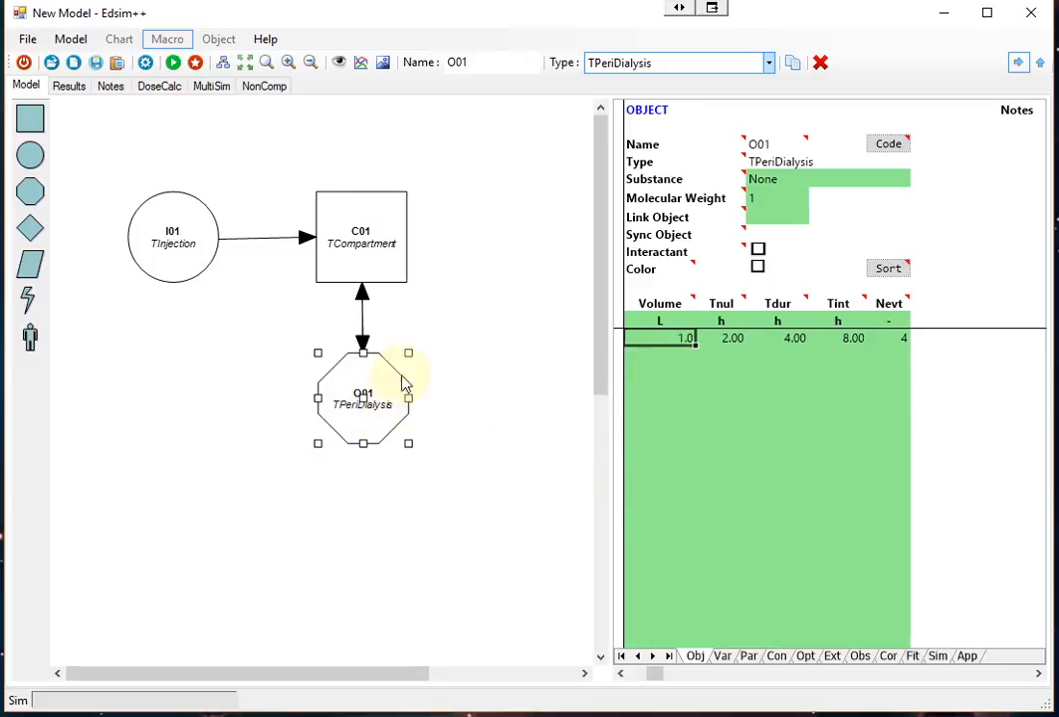
click(172, 62)
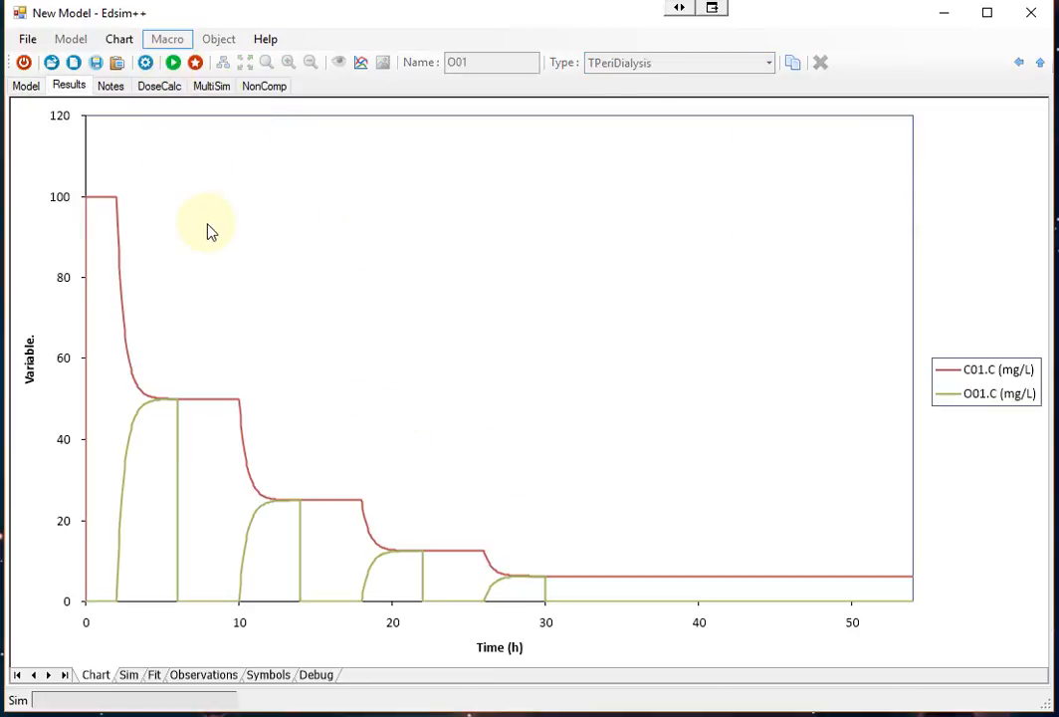
Return to the model, delete the injection object I01 and simulate the model without it
click(26, 88)
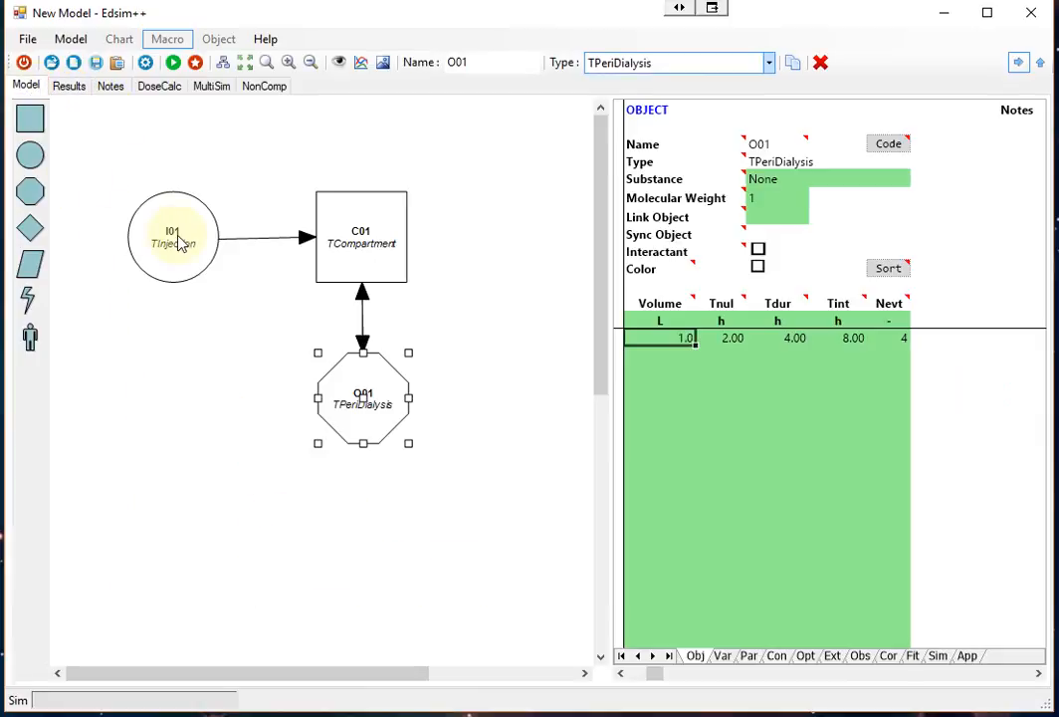
click(180, 243)
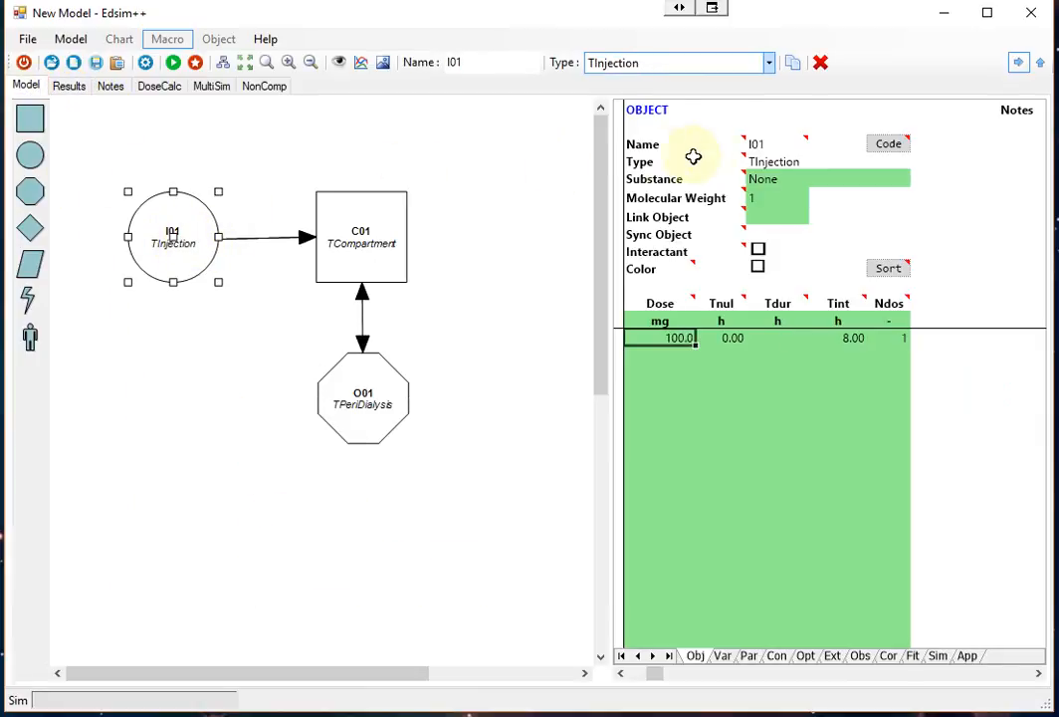
click(820, 62)
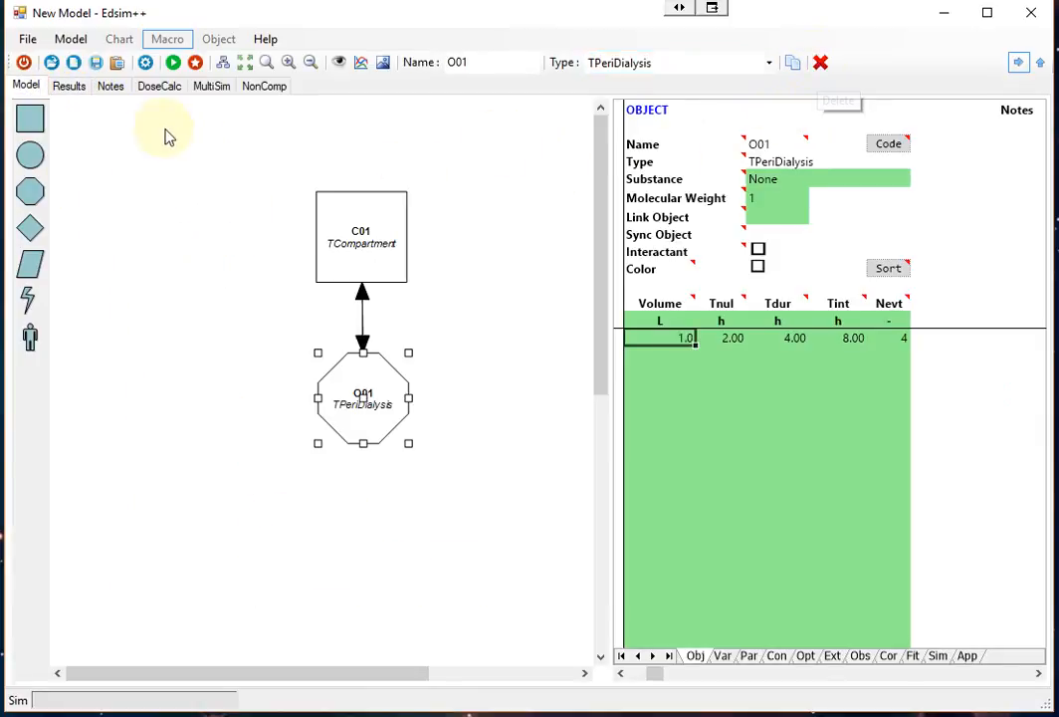
click(177, 69)
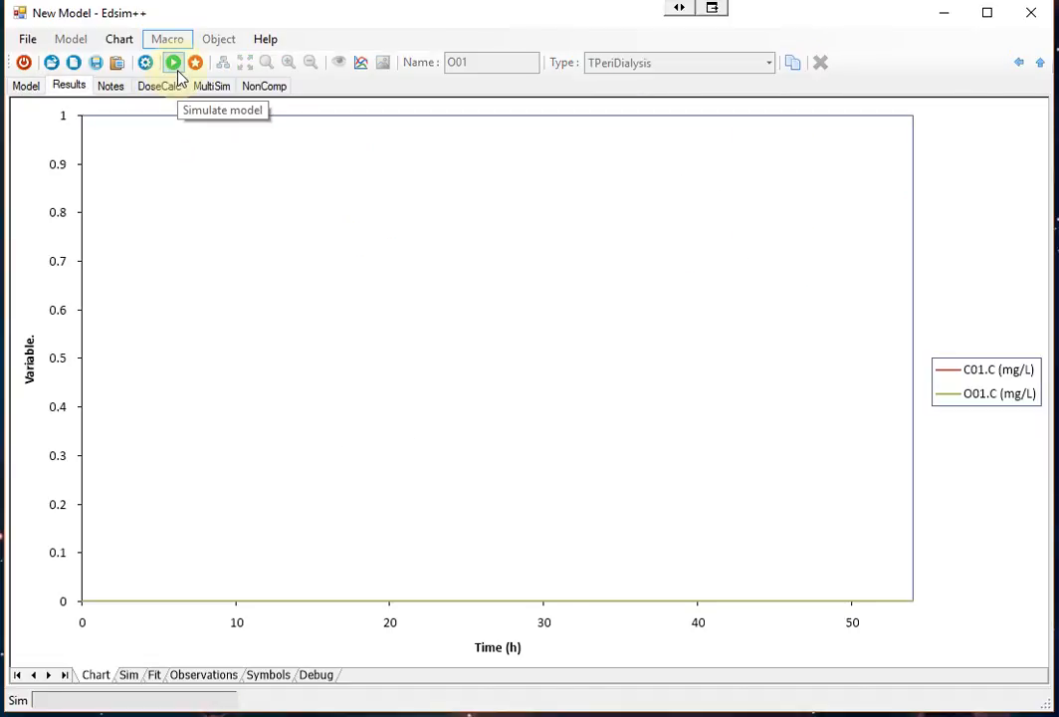
Set the O01.Dose constant of the peritoneal dialysis object to 100 mg and simulate the model
click(26, 86)
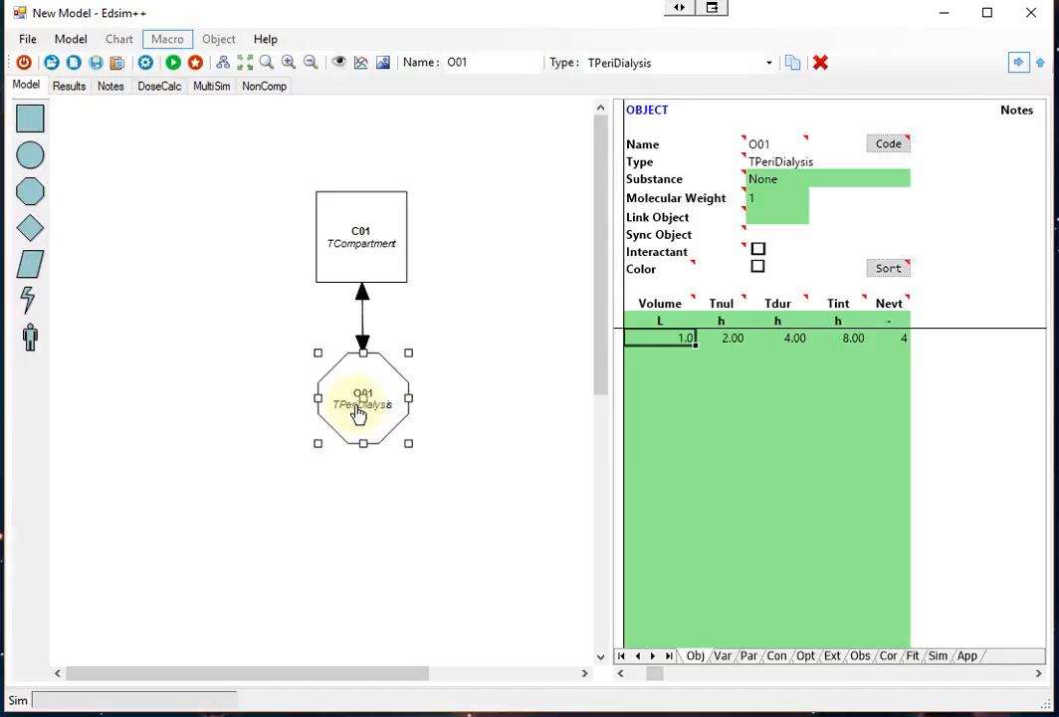
click(778, 657)
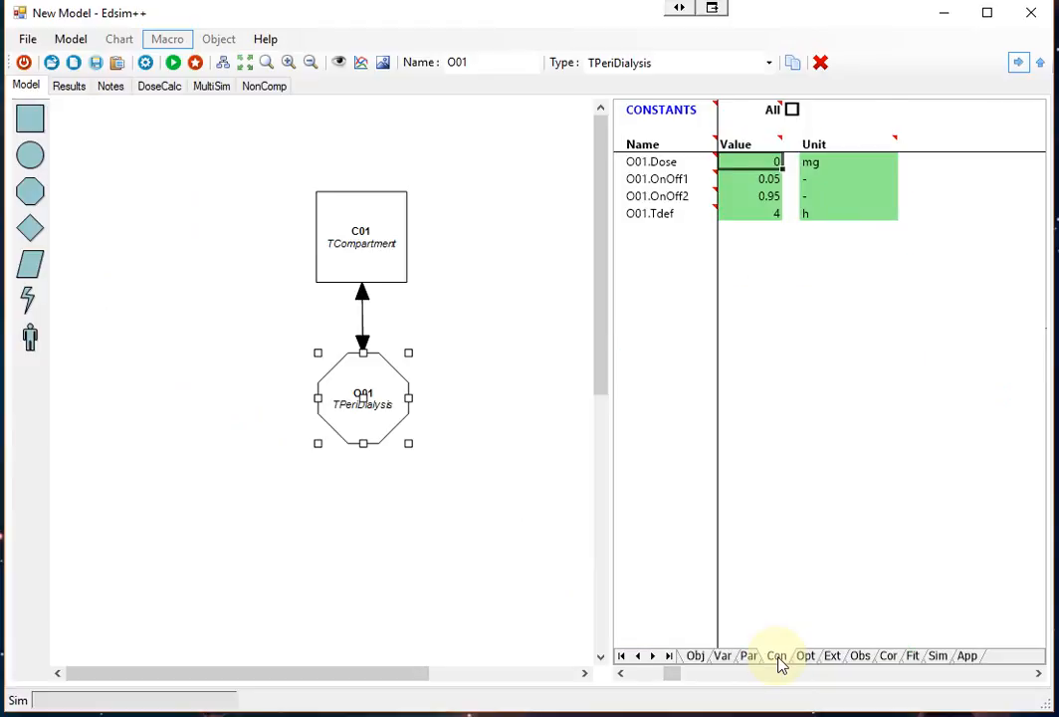
text(100)
key(Return)
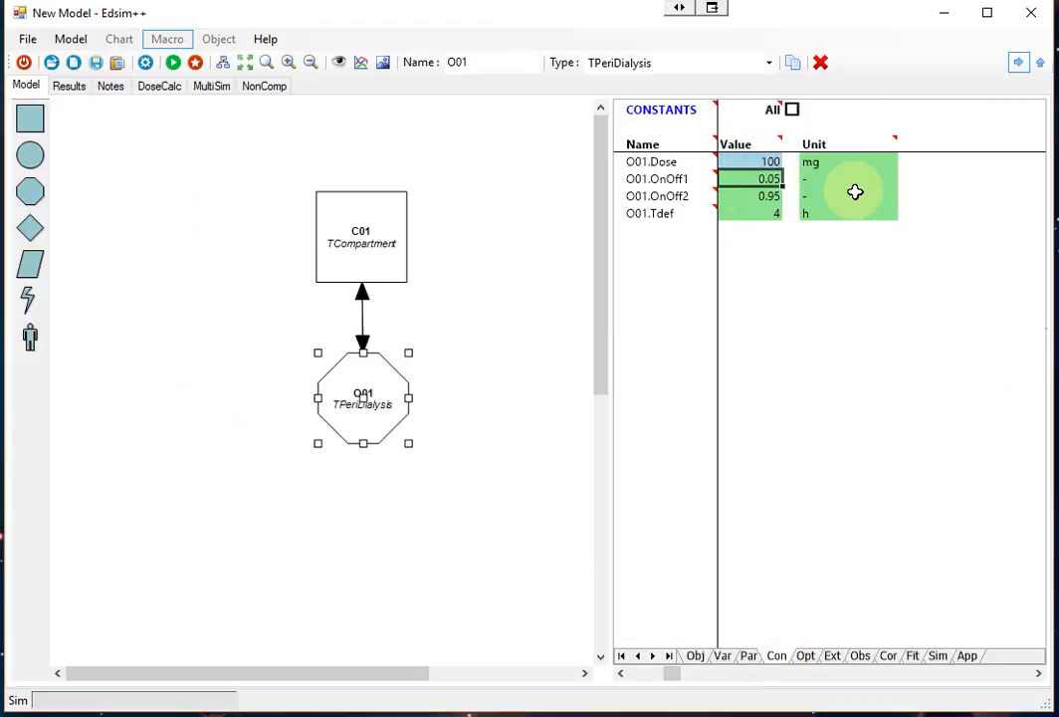
key(Up)
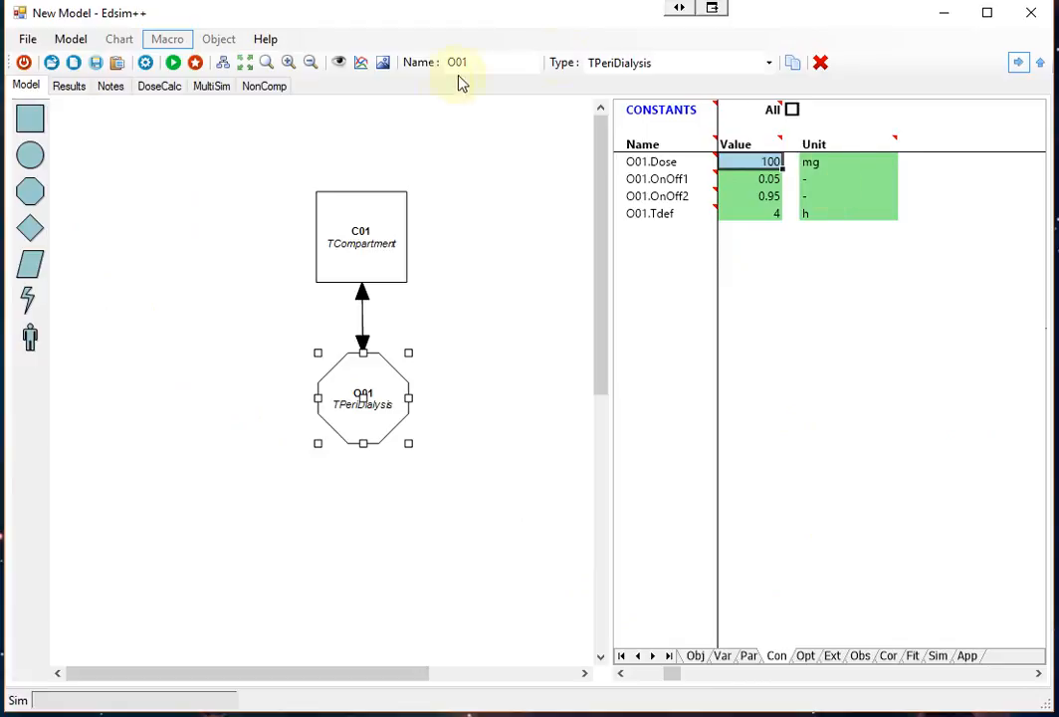
click(172, 62)
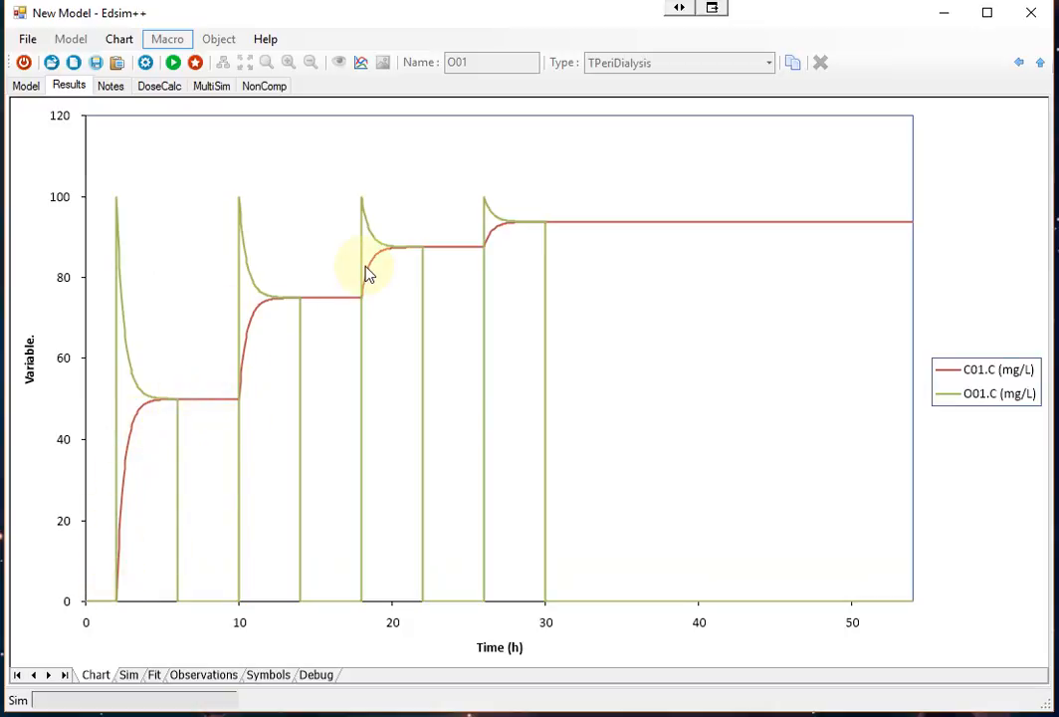
Return to the model, check O01's dialysis schedule and delete the O01 object
click(38, 94)
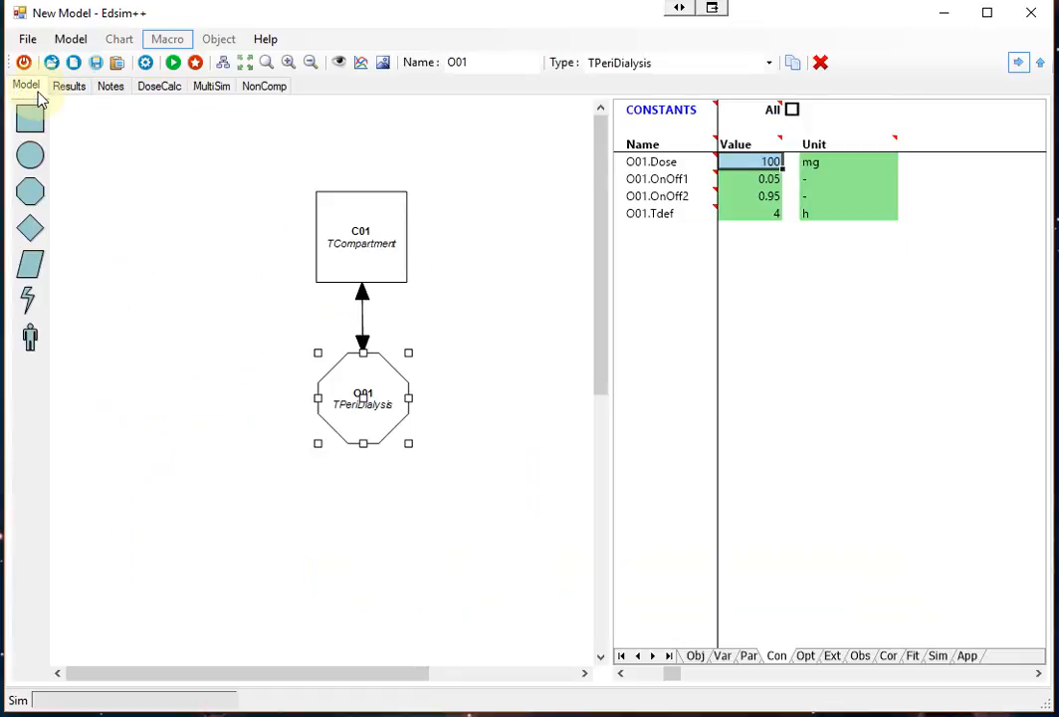
click(695, 656)
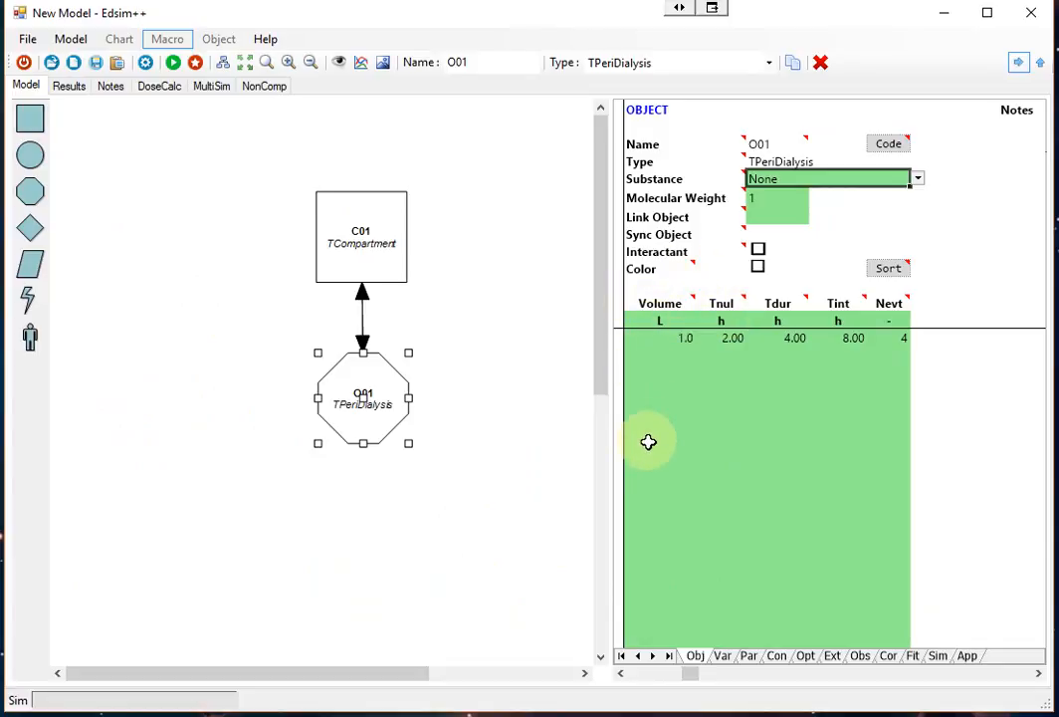
click(680, 338)
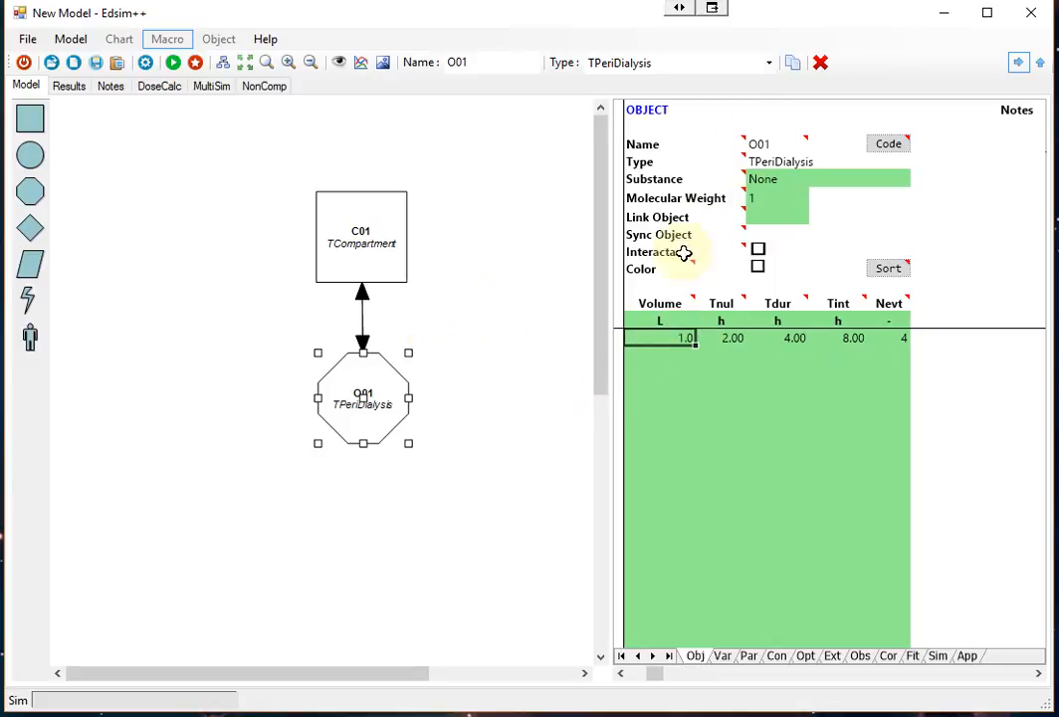
click(818, 69)
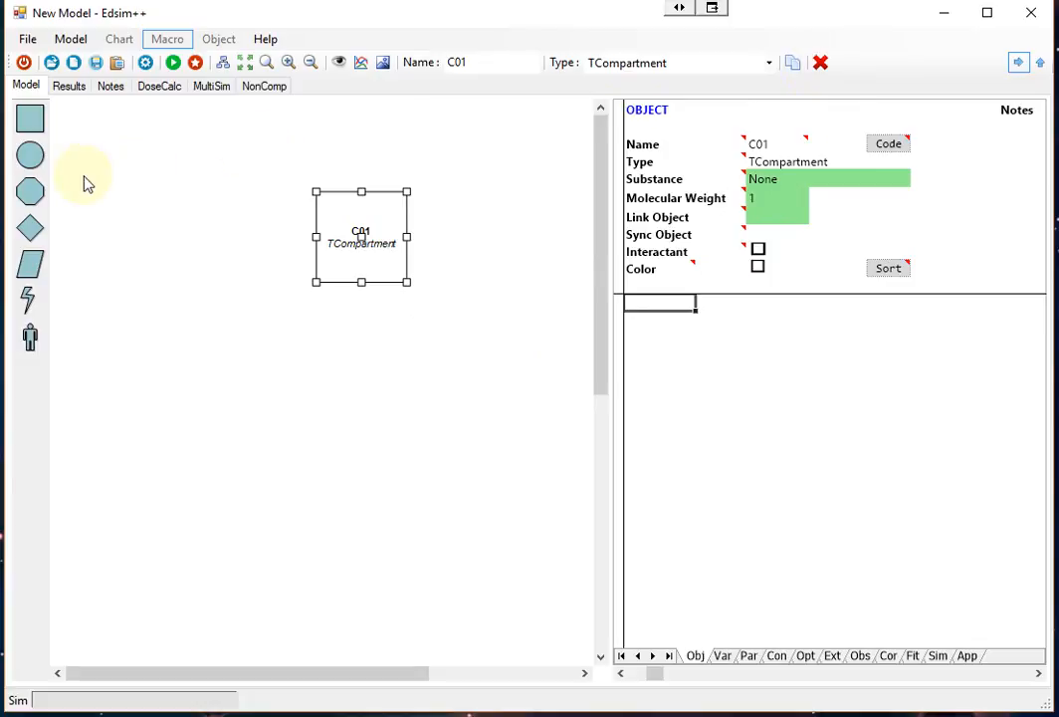
Add an input object beside compartment C01, change its type to TIPeriDialysis and adjust its position in the diagram
drag(32, 156, 85, 208)
drag(139, 236, 142, 236)
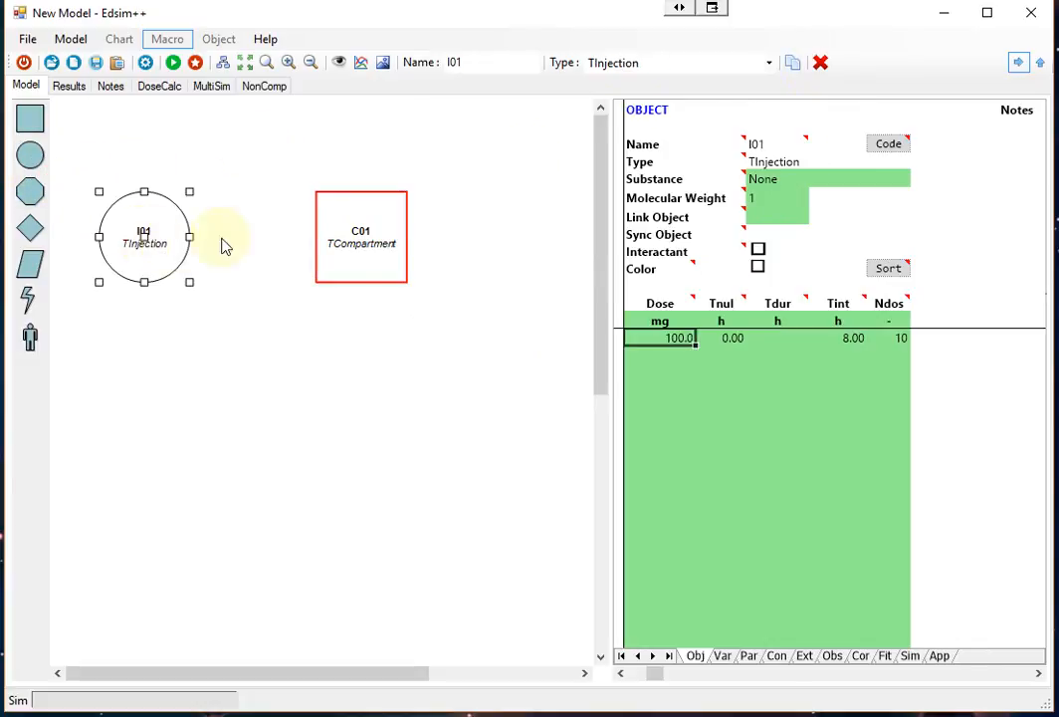
click(663, 64)
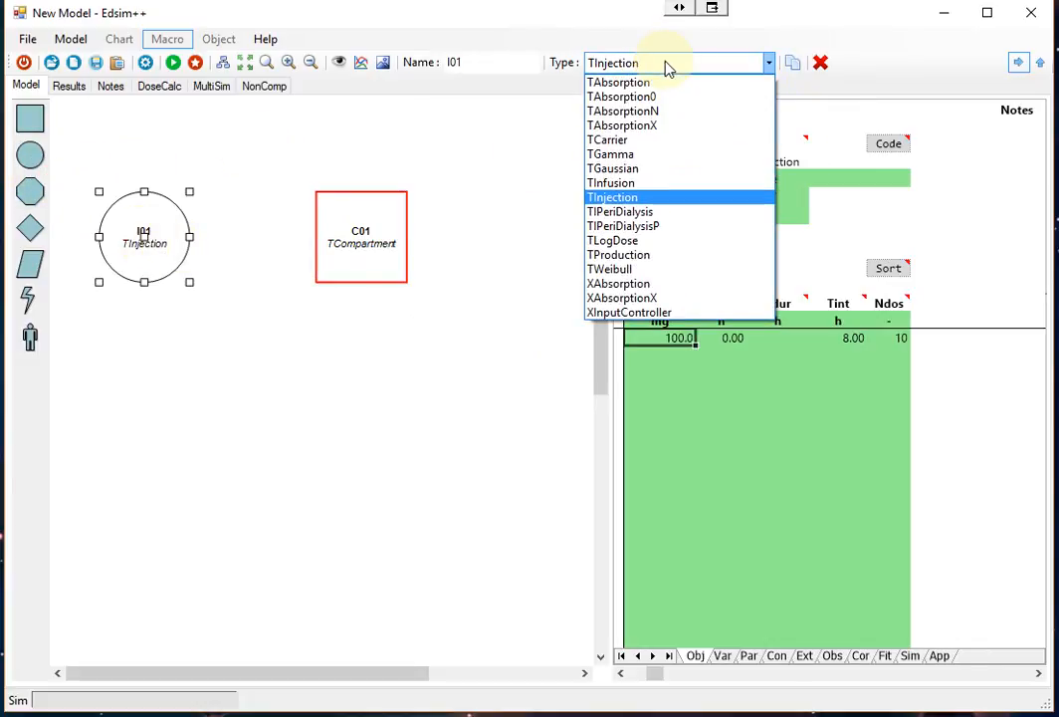
click(638, 214)
click(125, 309)
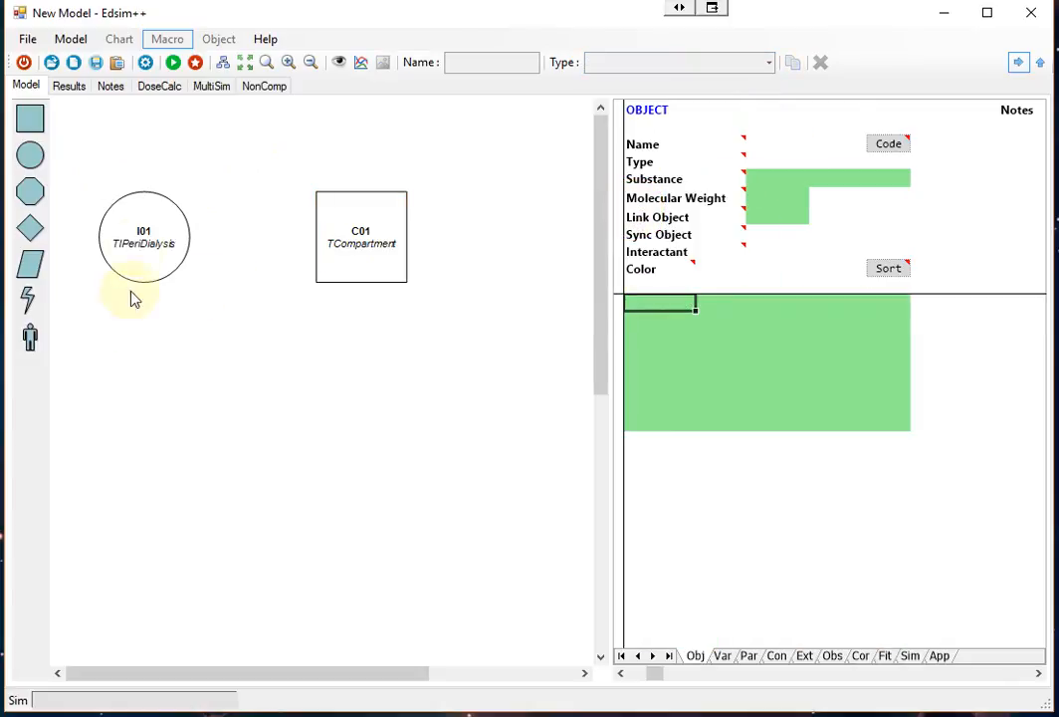
click(122, 249)
drag(145, 237, 162, 237)
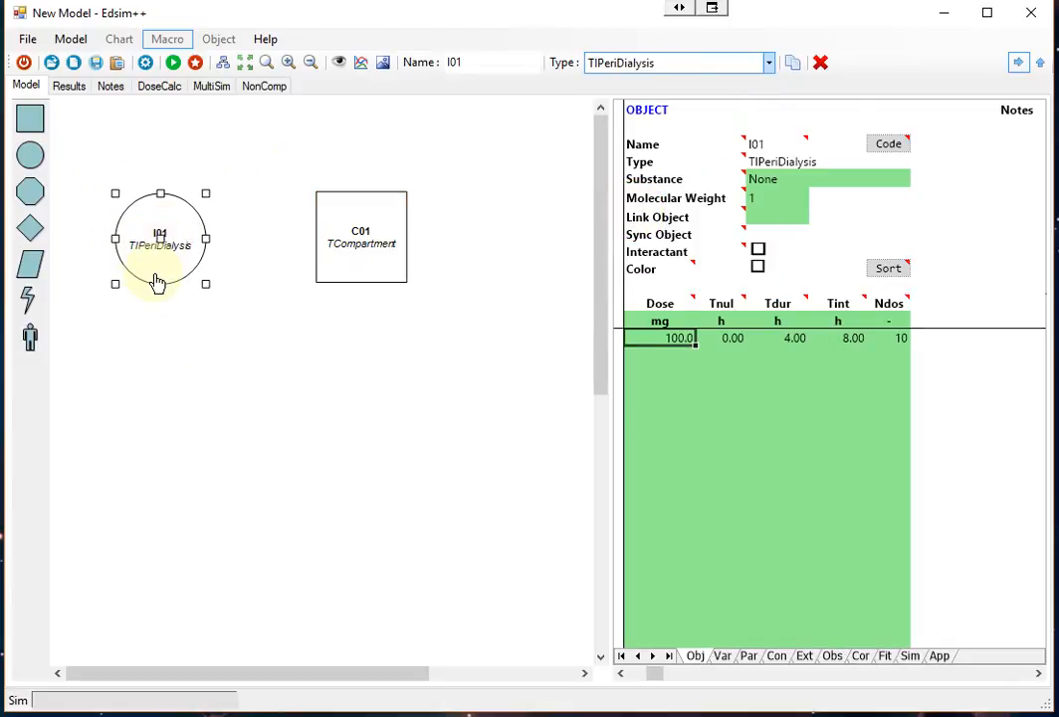
Connect the peritoneal dialysis input I01 to compartment C01 with a two-way arrow
click(161, 322)
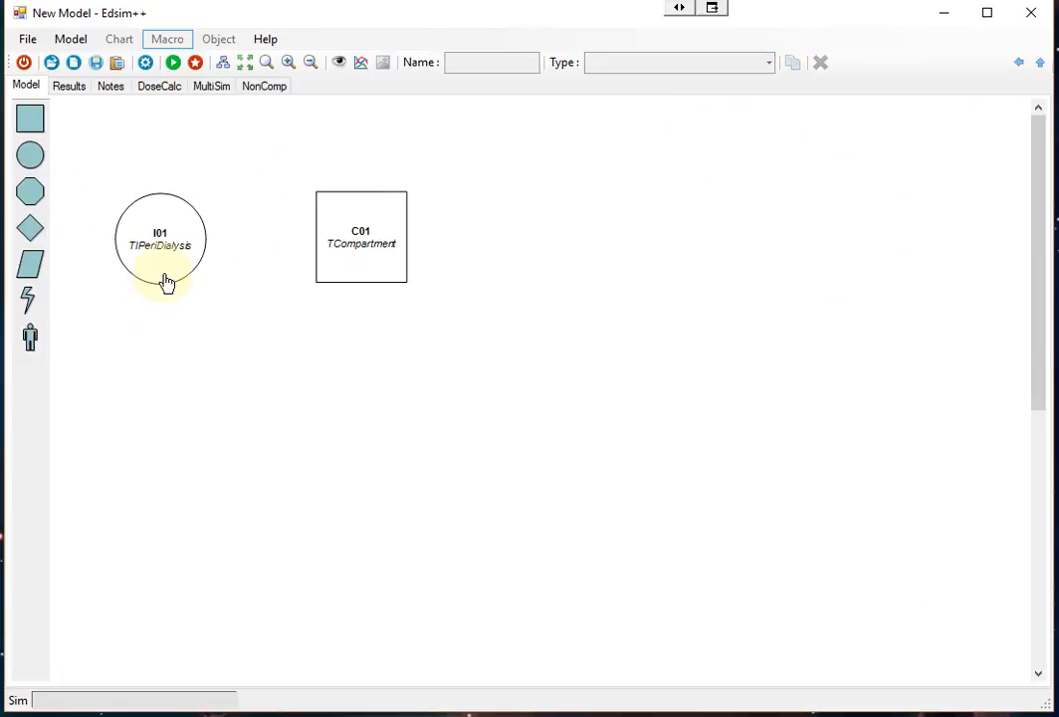
click(167, 281)
mouse_move(169, 266)
mouse_down()
mouse_move(350, 260)
mouse_move(187, 246)
mouse_move(337, 266)
mouse_move(179, 255)
mouse_up()
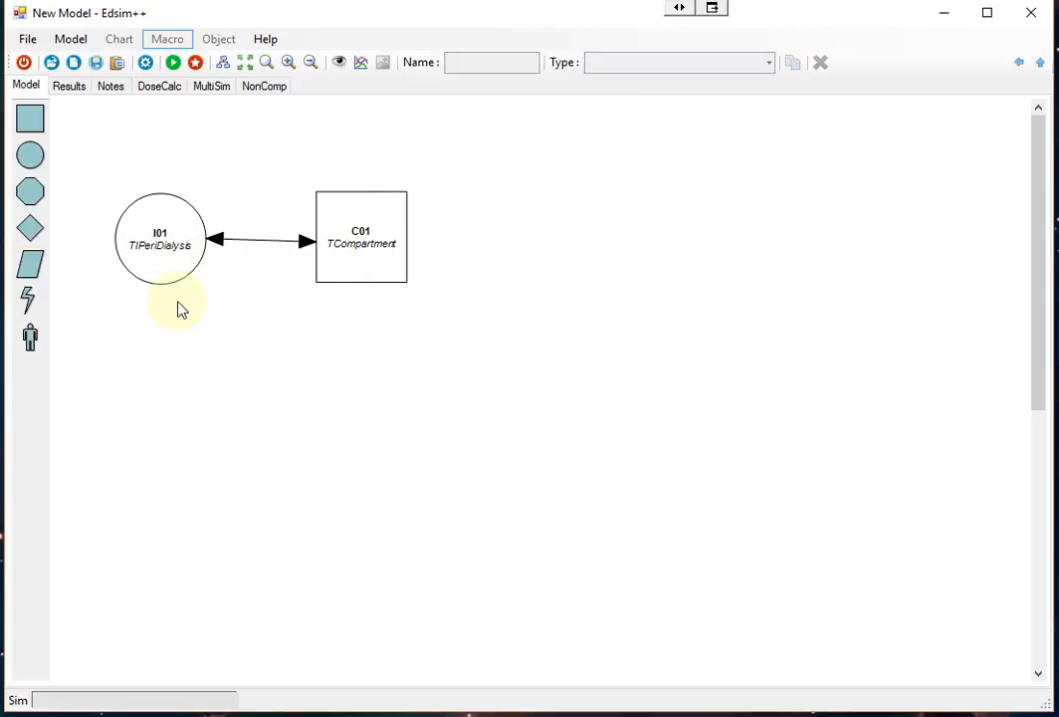
click(166, 272)
click(158, 242)
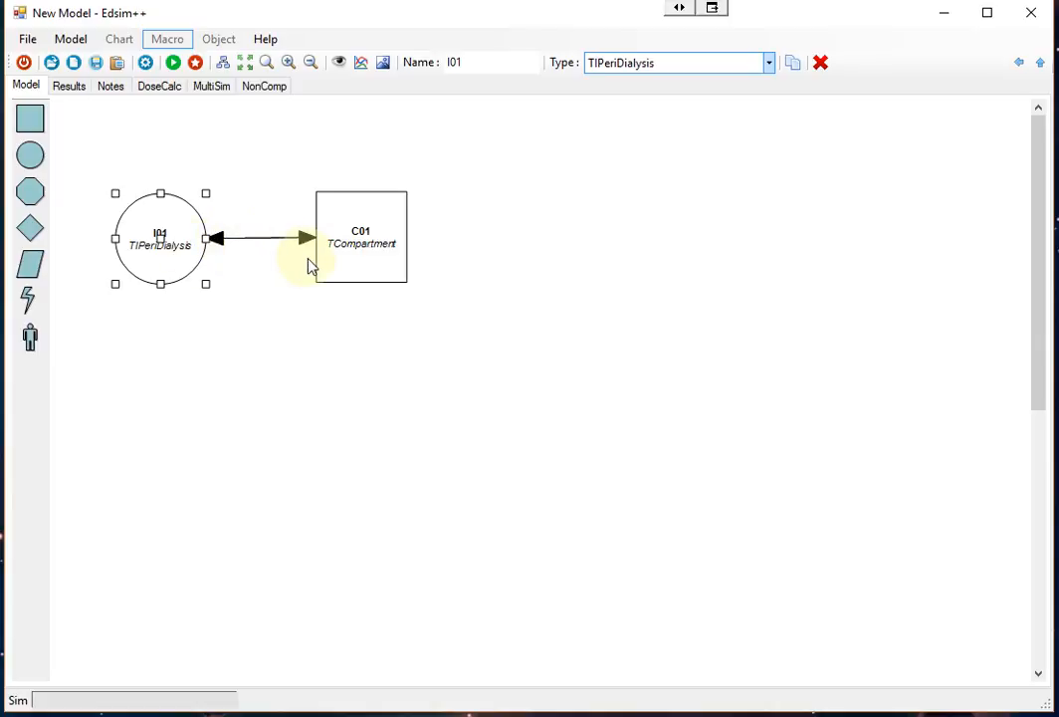
Open I01's properties and examine its dosing schedule and the I01.Volume constant
double_click(143, 277)
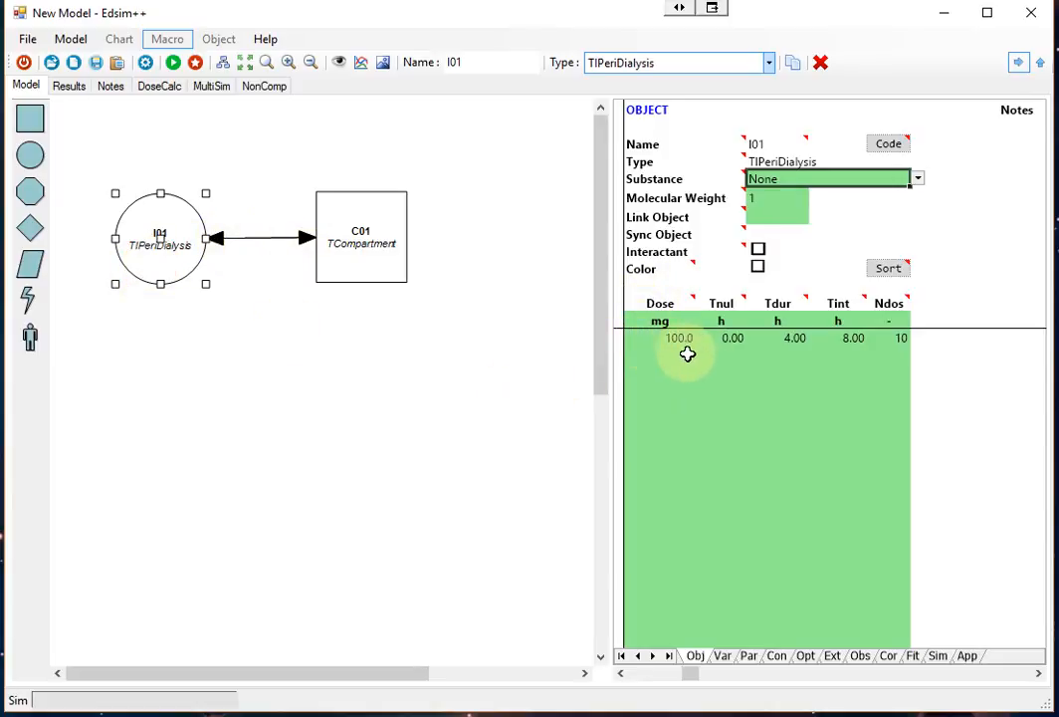
mouse_move(660, 305)
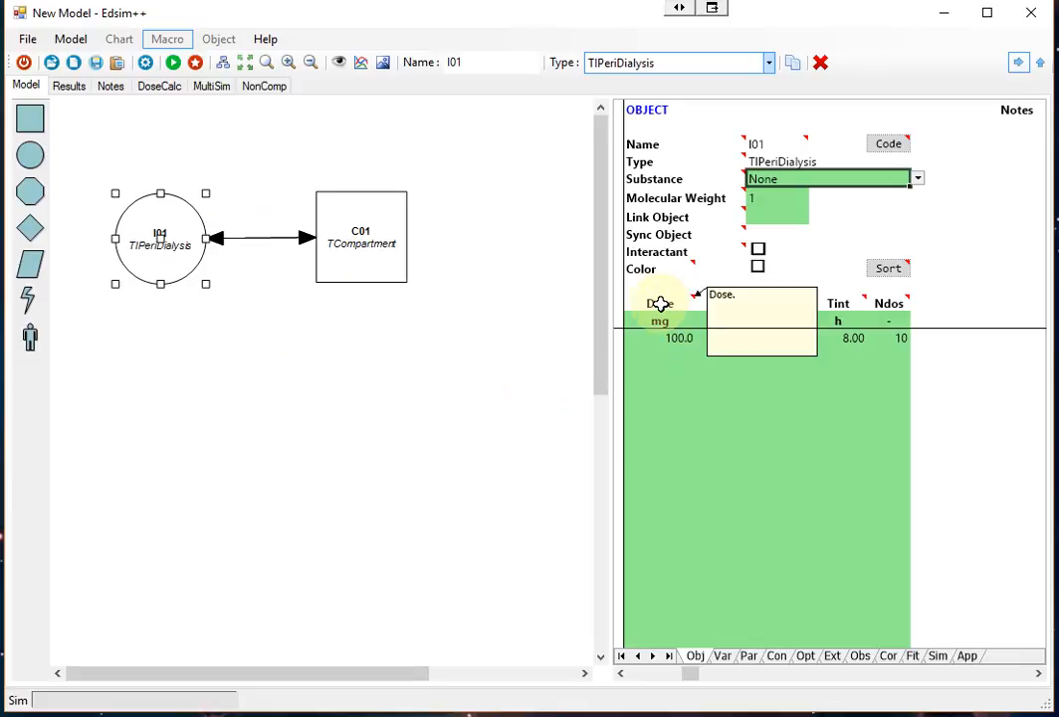
click(786, 658)
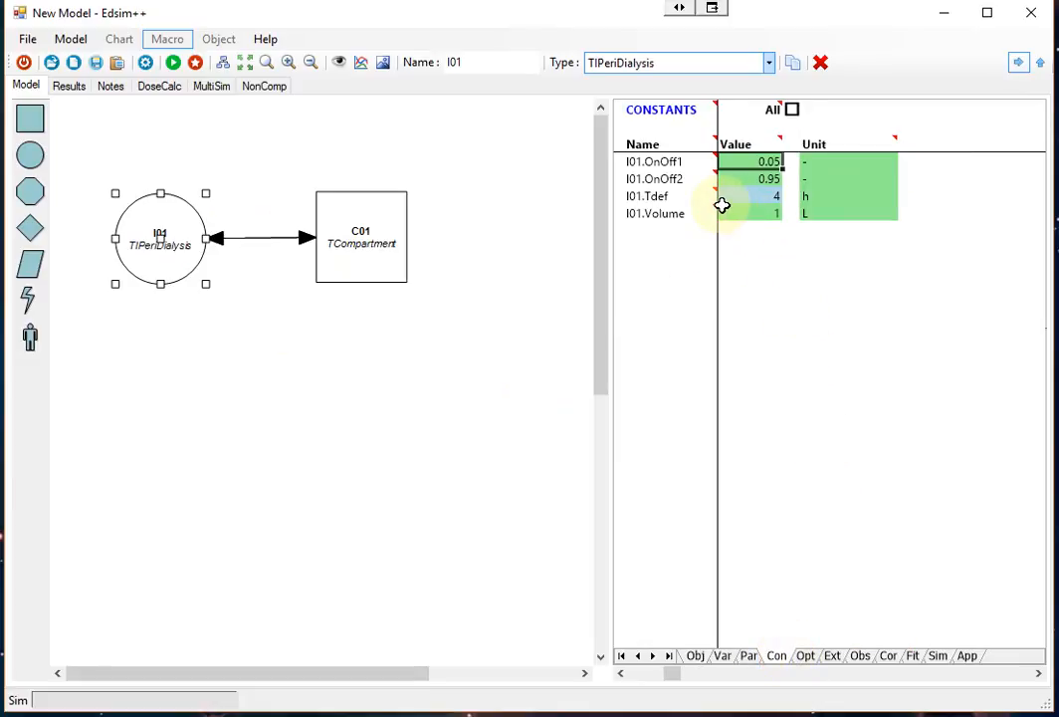
click(758, 217)
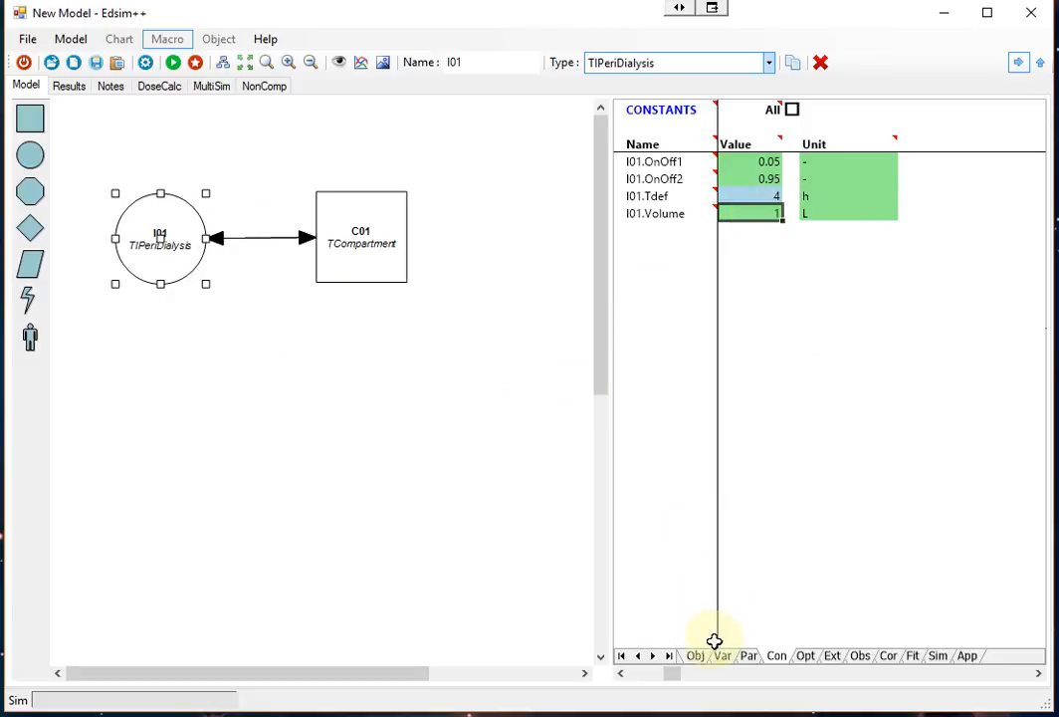
click(698, 659)
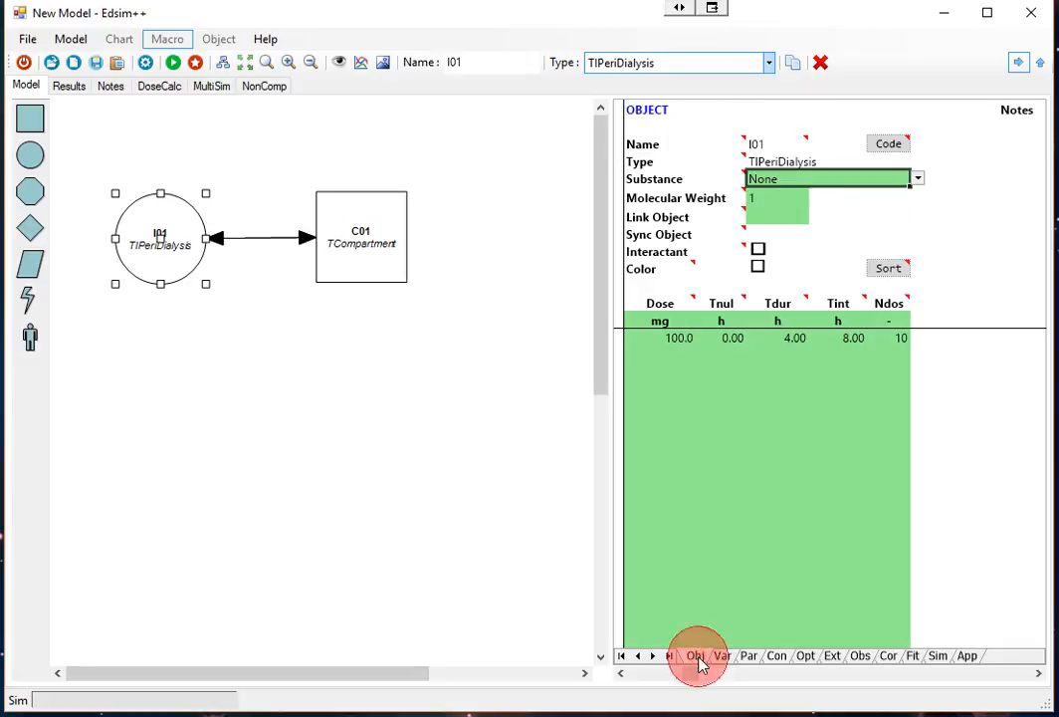
click(681, 340)
click(731, 339)
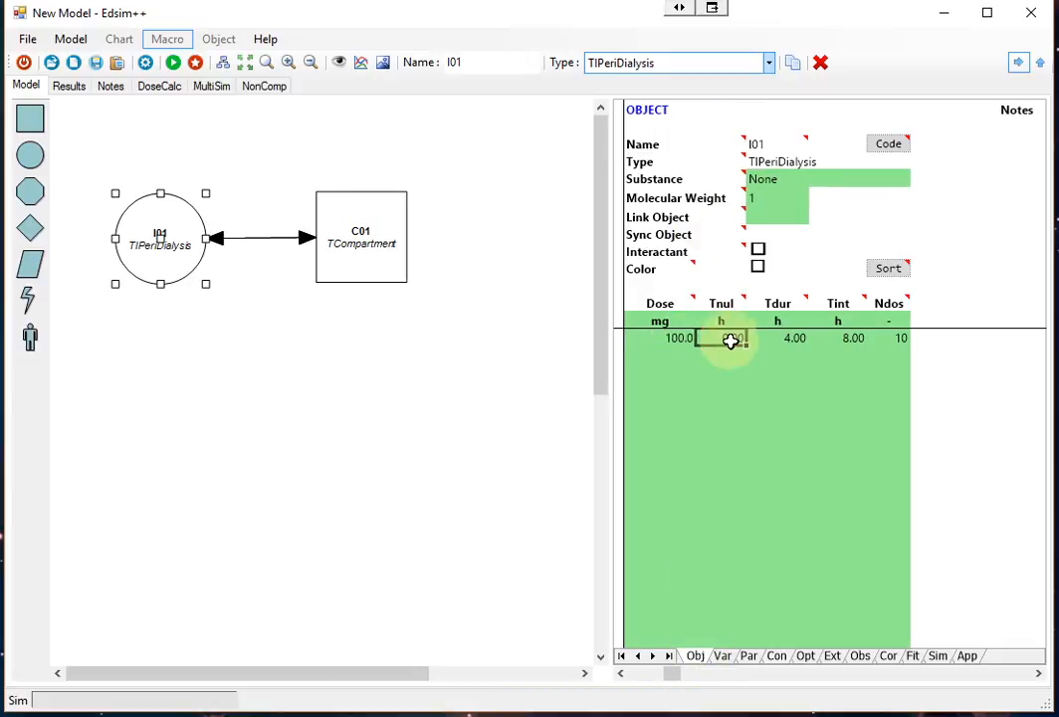
Set I01's dosing schedule to a 2 h start time and 4 doses, and simulate the model
text(2)
key(Tab)
key(Tab)
key(Tab)
key(Tab)
key(shift+Tab)
key(Tab)
key(shift+Tab)
key(shift+Tab)
key(Tab)
text(4)
key(Return)
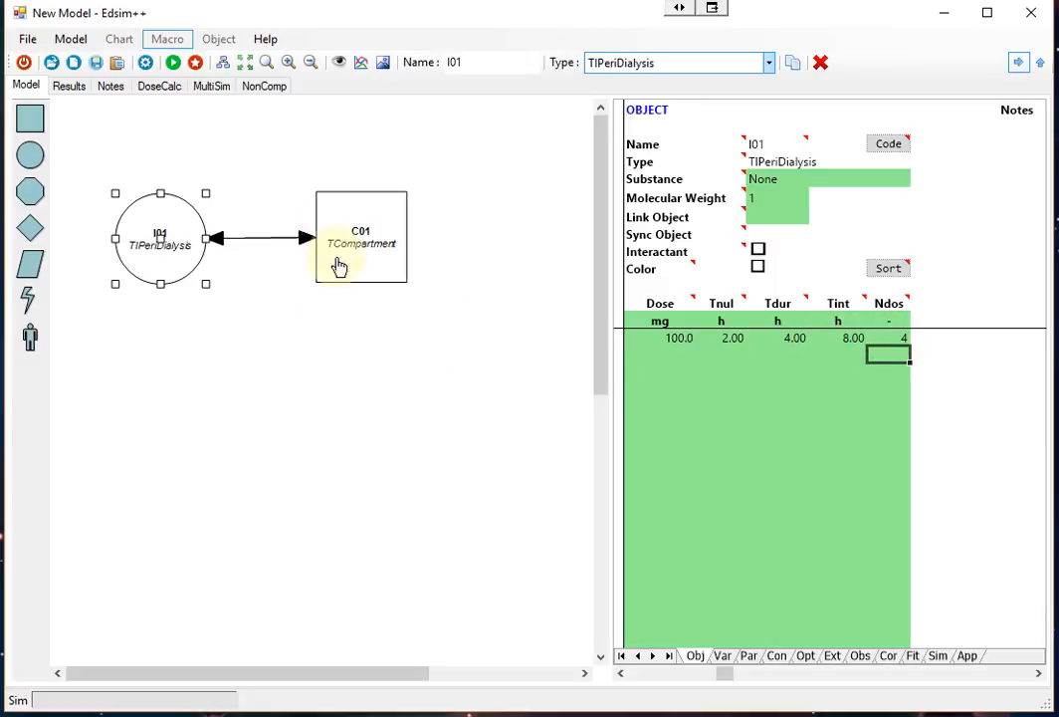
click(173, 63)
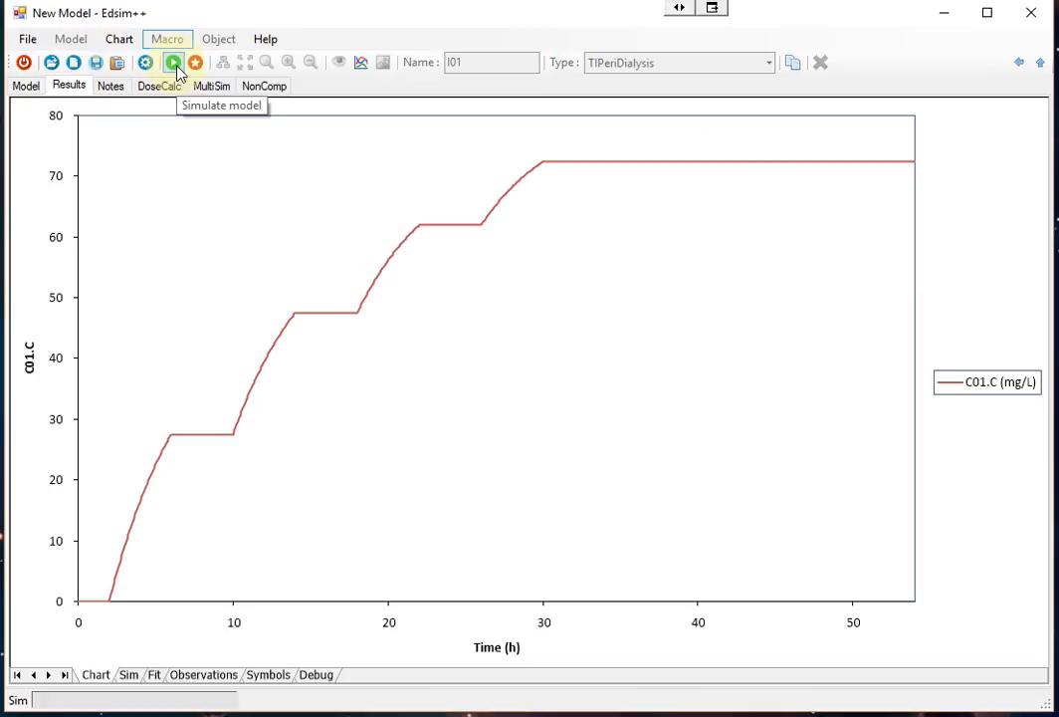
Mark the variable I01.C as observed and simulate the model again to plot it alongside C01.C
click(26, 86)
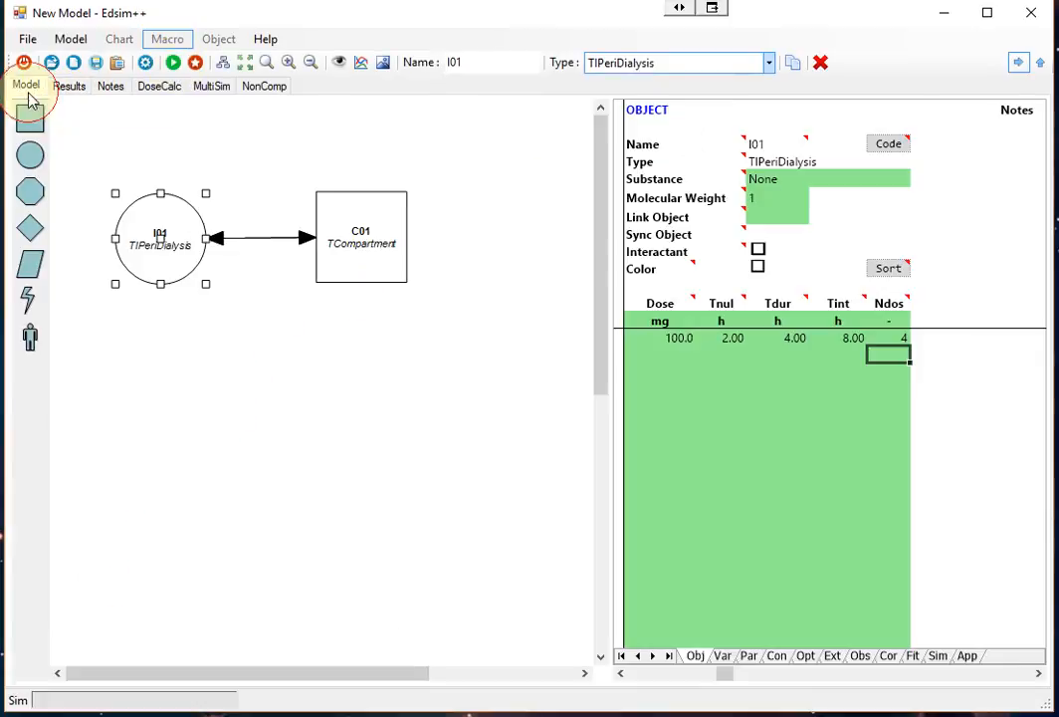
click(724, 658)
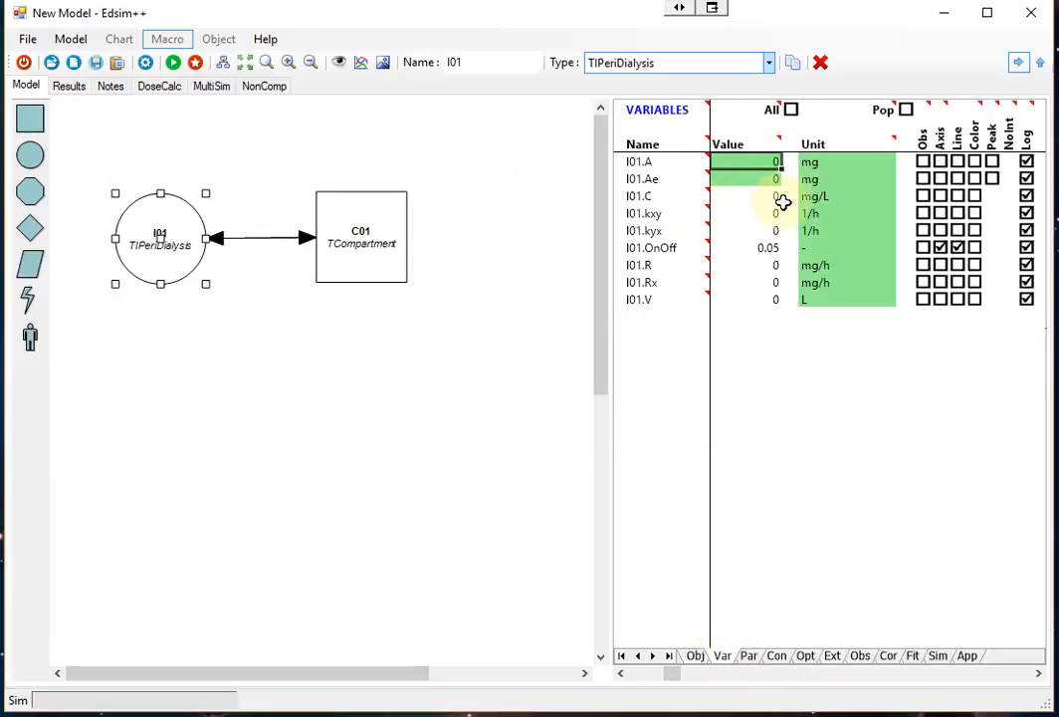
click(924, 196)
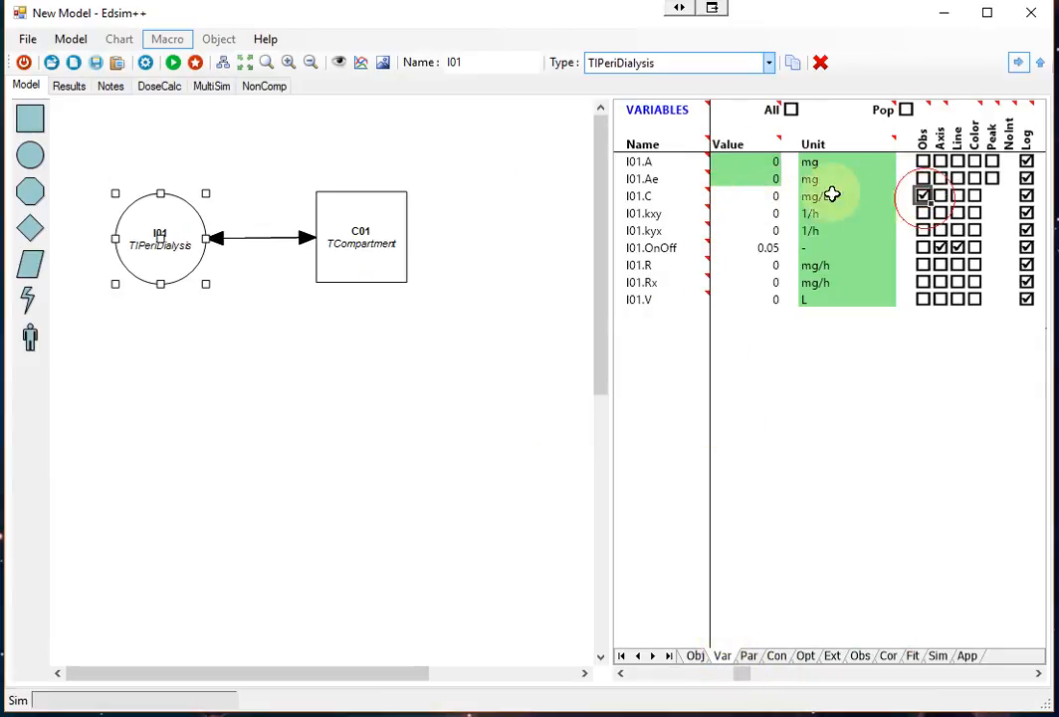
click(173, 62)
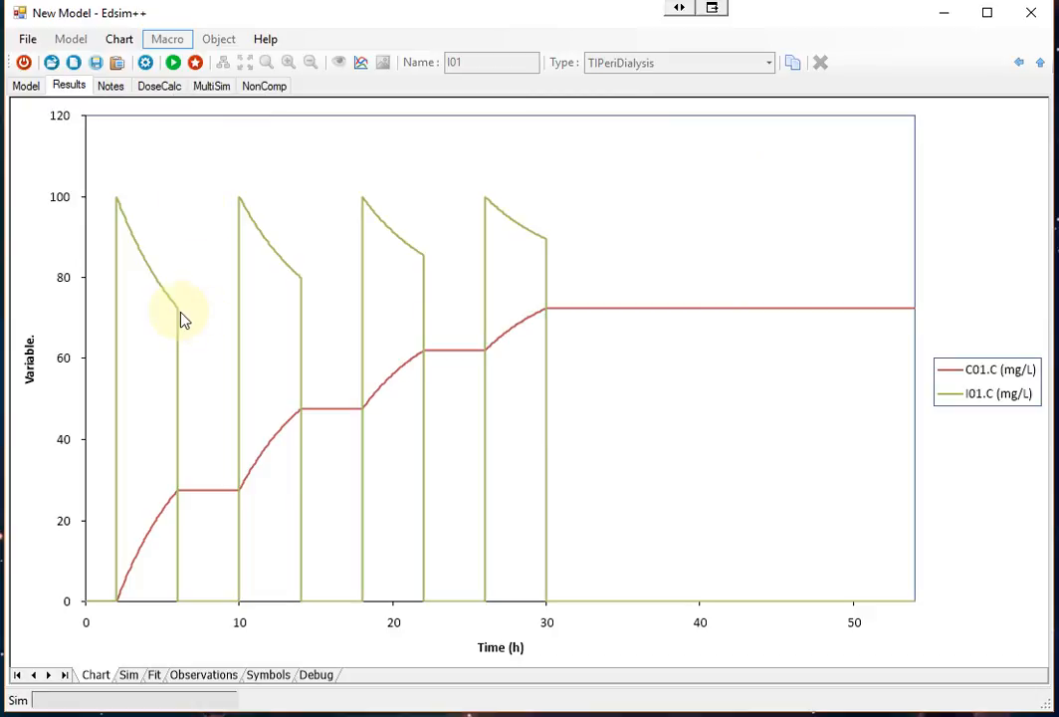
Set the clearance parameter I01.CL to 1 L/h and rerun the simulation
click(34, 88)
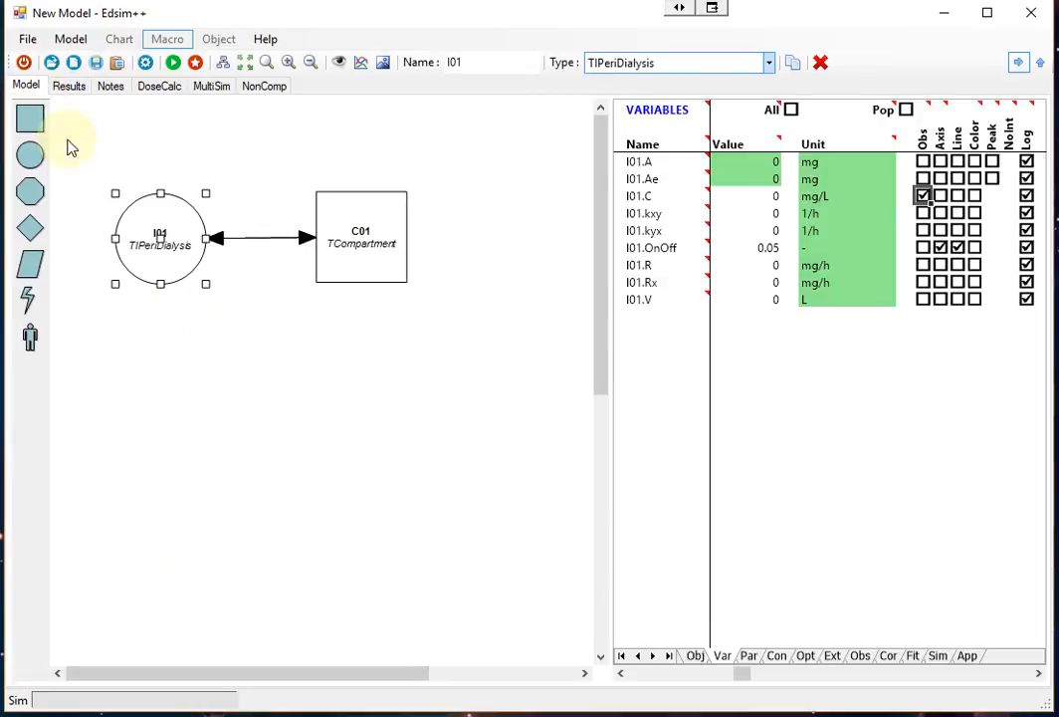
click(750, 661)
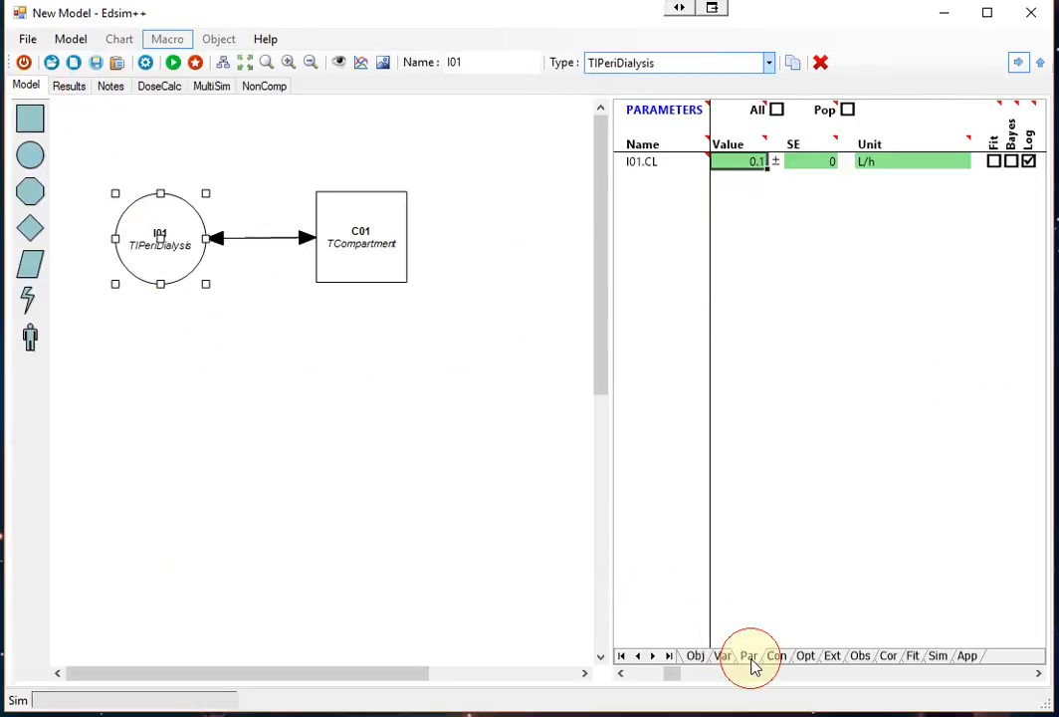
click(762, 161)
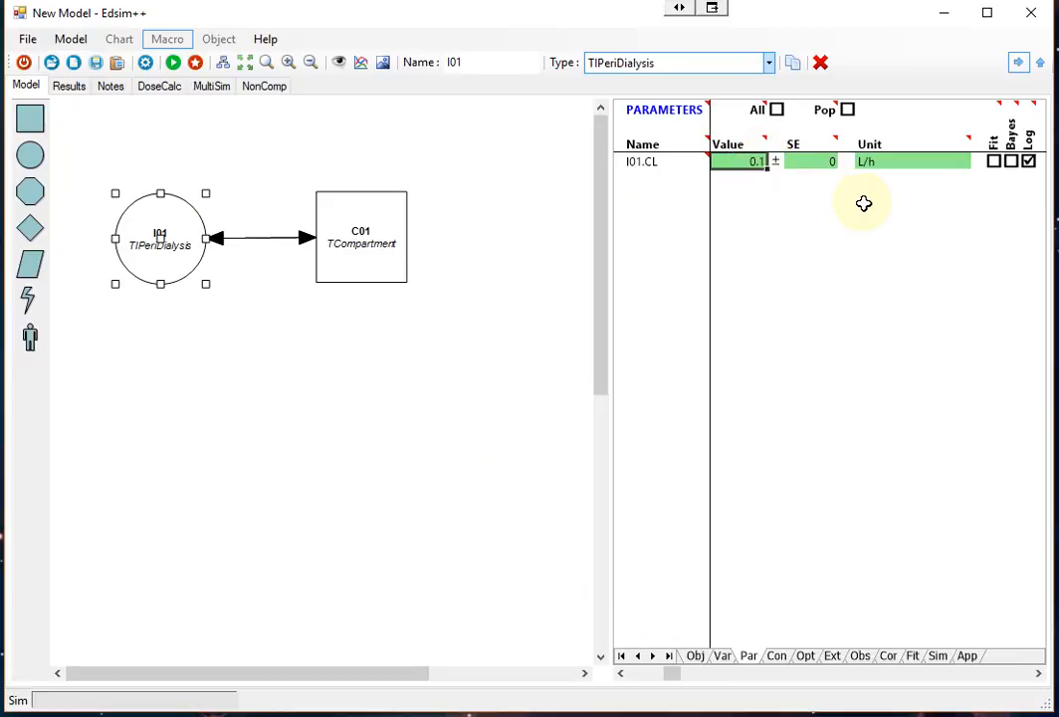
text(1)
click(807, 162)
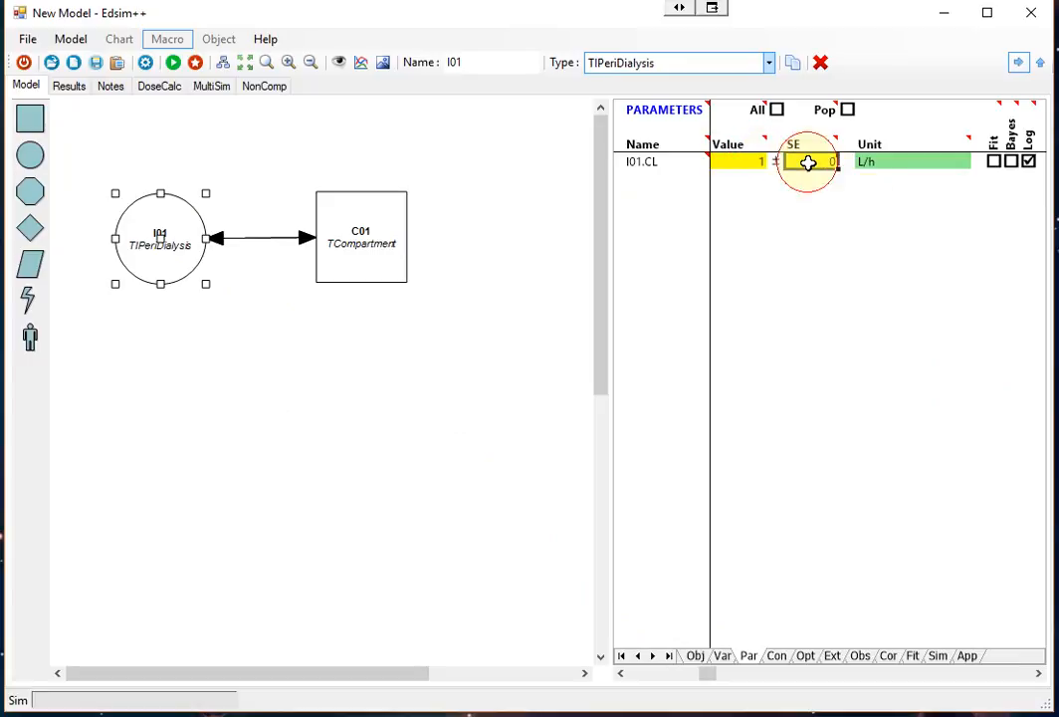
click(172, 63)
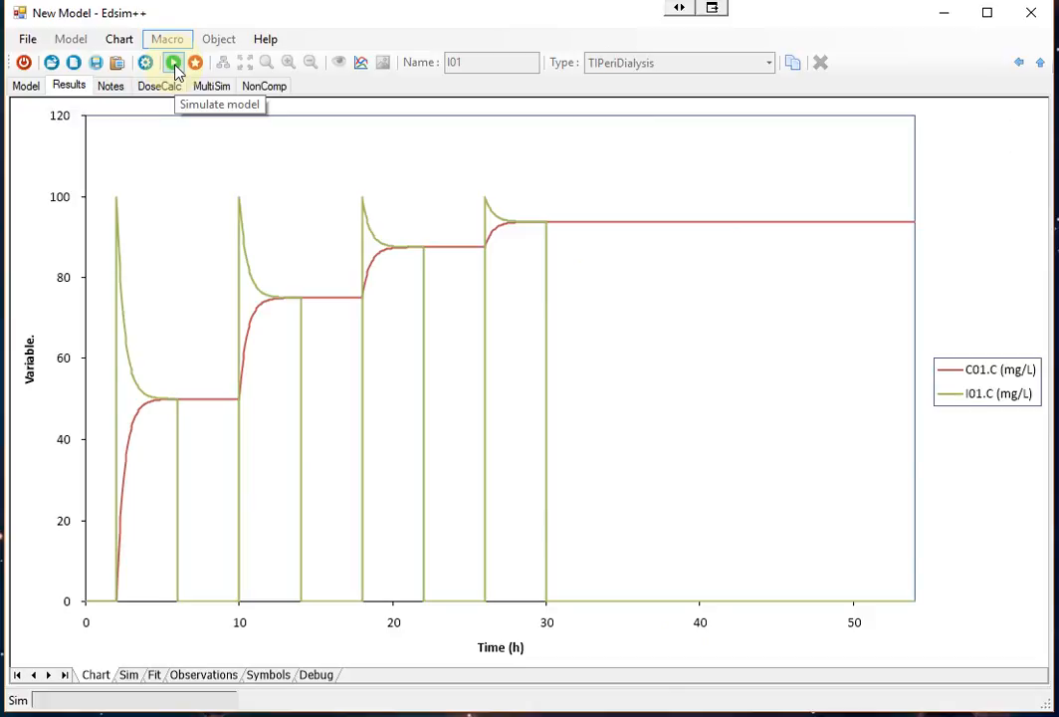
Add an output object below C01, connect C01 to it and change its type to TPeriDialysis
click(26, 86)
click(205, 255)
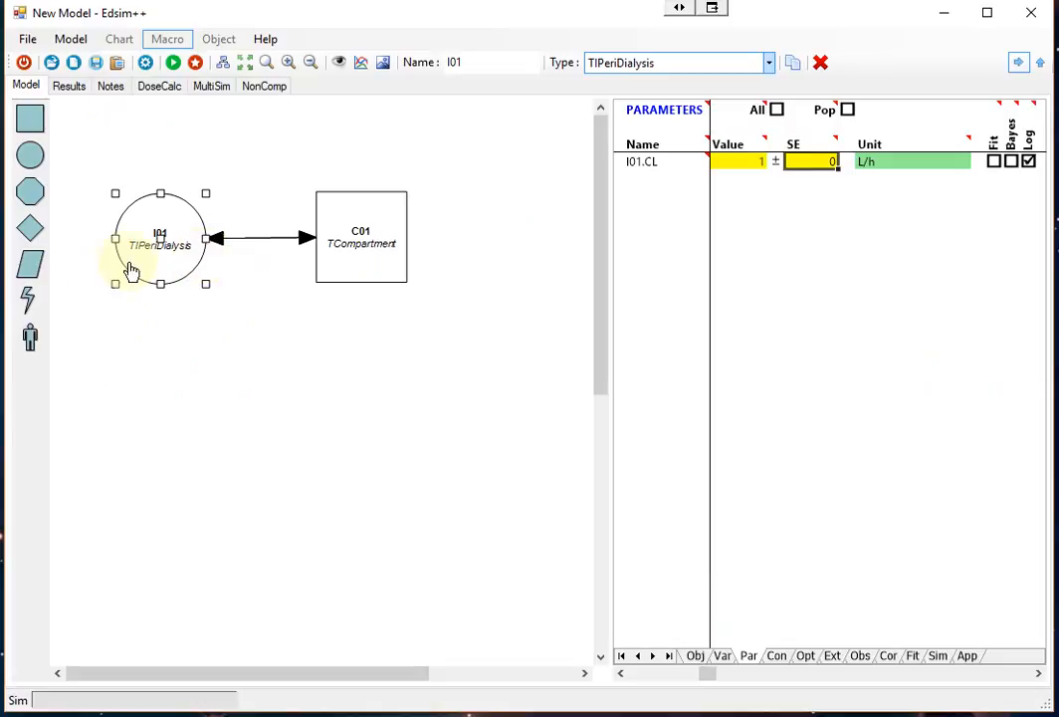
drag(30, 191, 364, 409)
drag(358, 259, 362, 411)
click(364, 412)
click(615, 72)
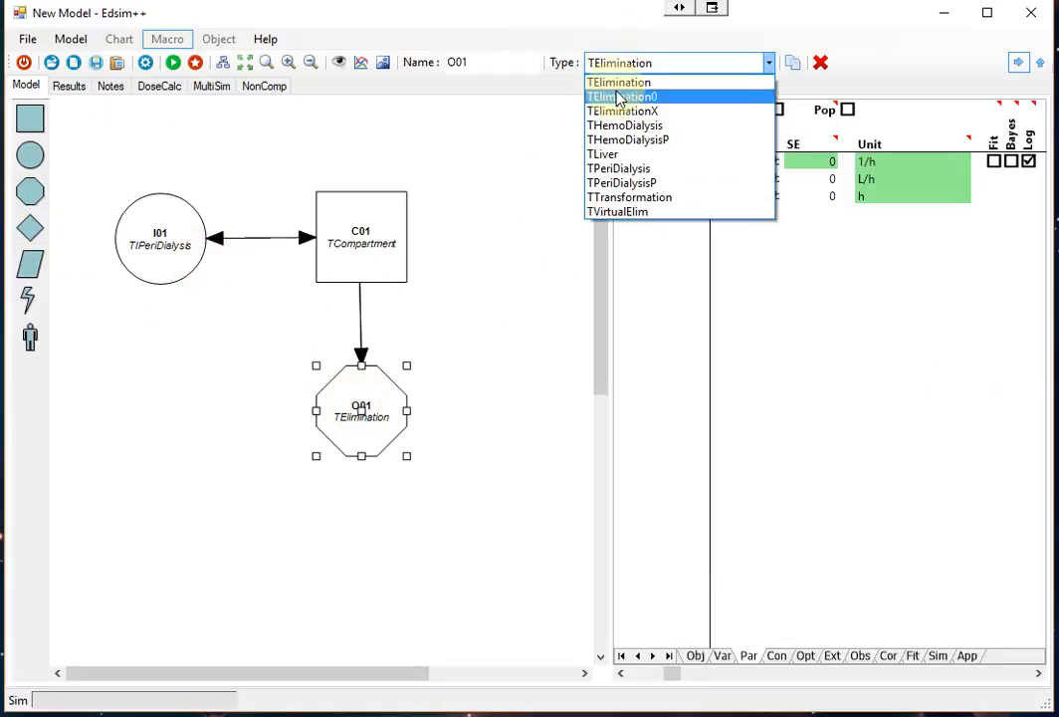
click(597, 168)
click(525, 403)
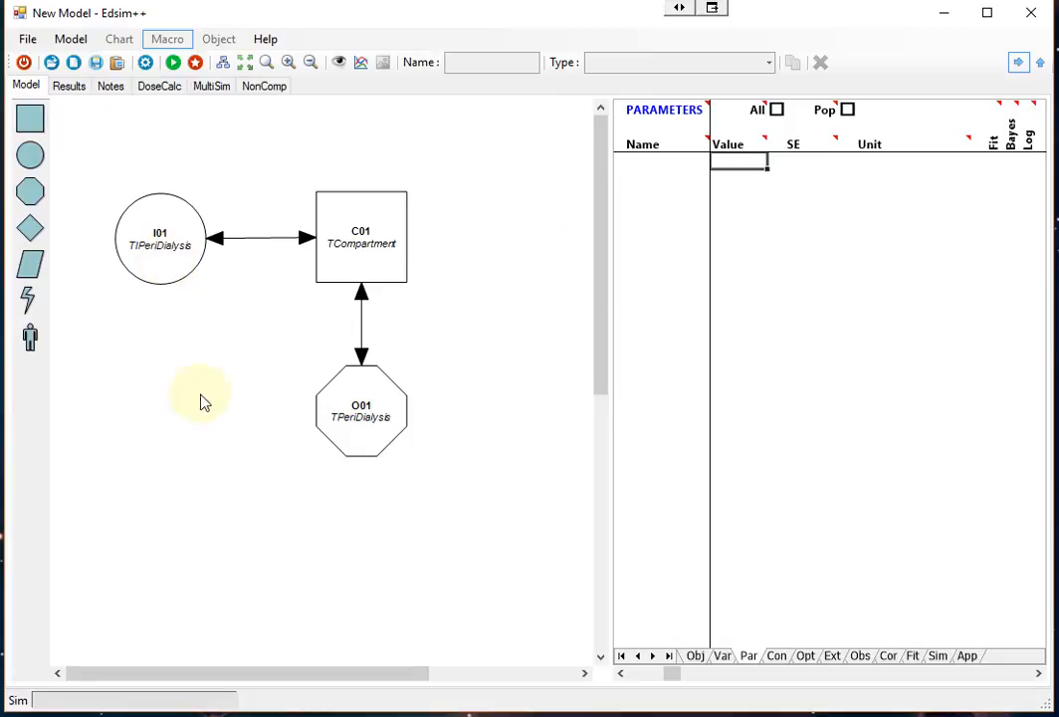
Compare the schedule columns and constants of O01 with those of the peritoneal dialysis input I01
click(358, 433)
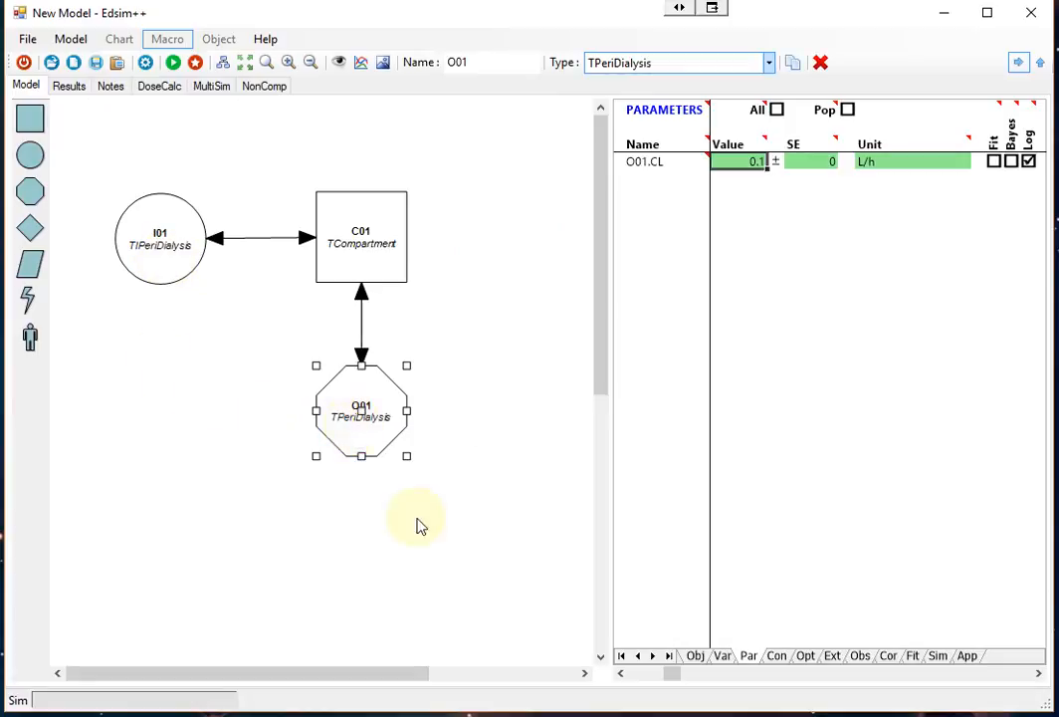
click(694, 657)
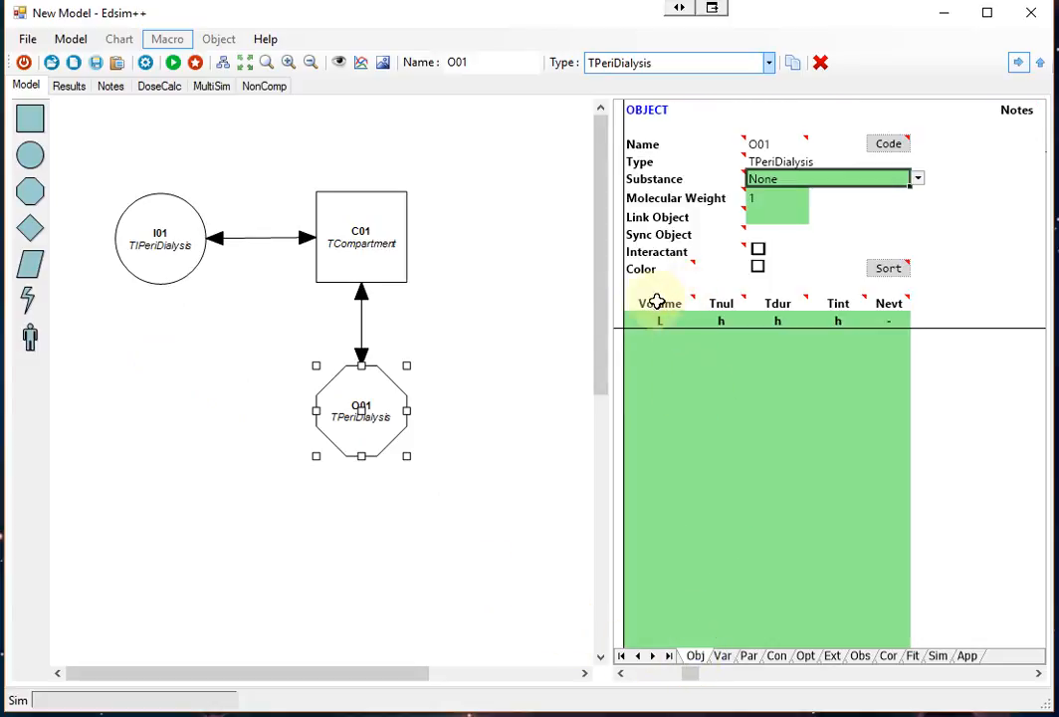
click(778, 660)
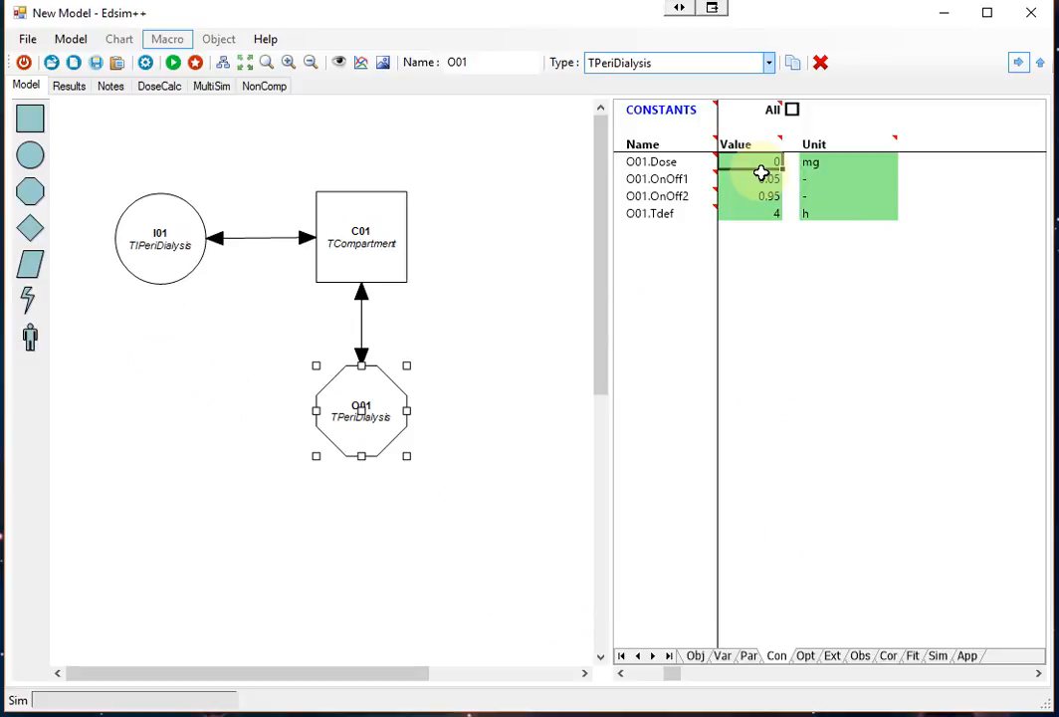
click(699, 658)
click(152, 251)
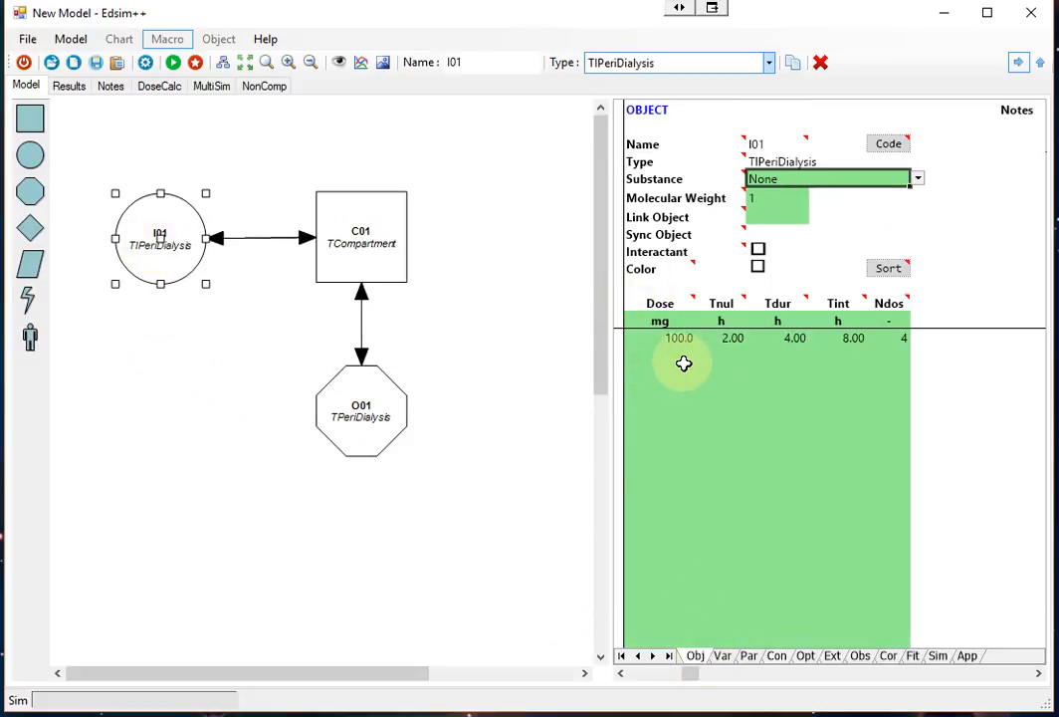
click(777, 655)
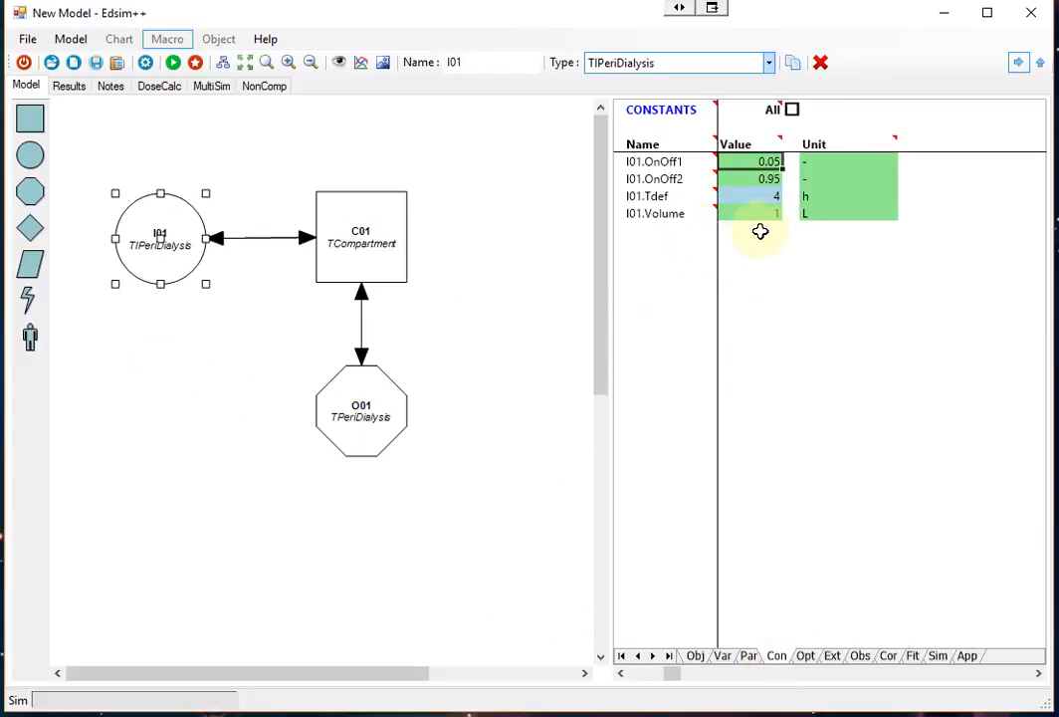
click(256, 329)
click(161, 267)
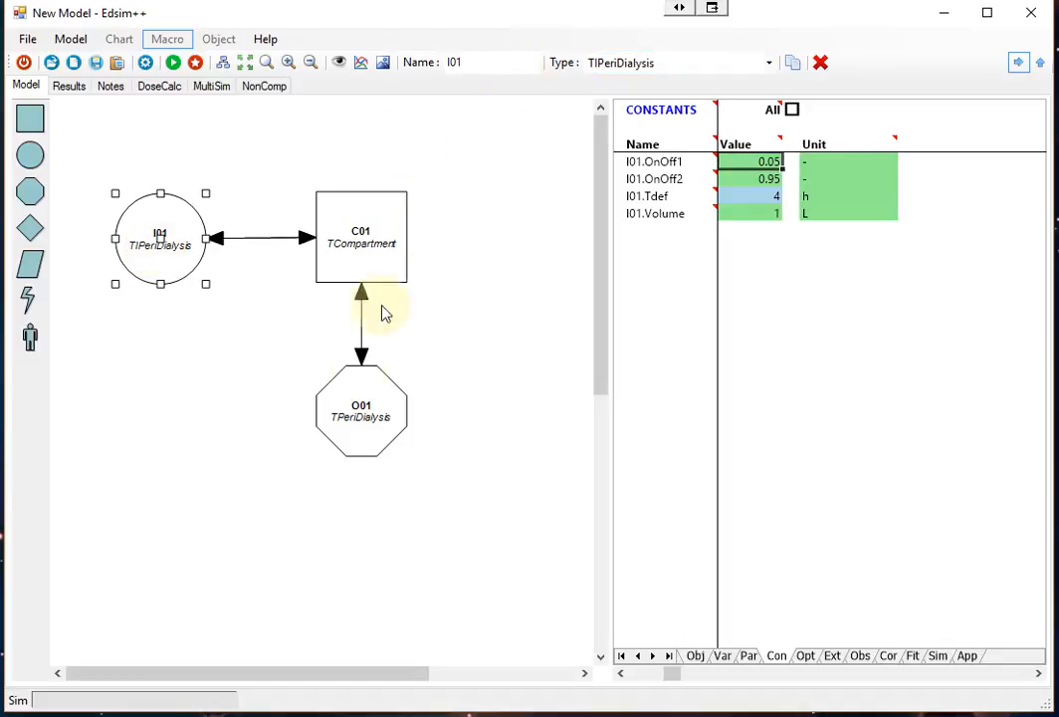
click(352, 449)
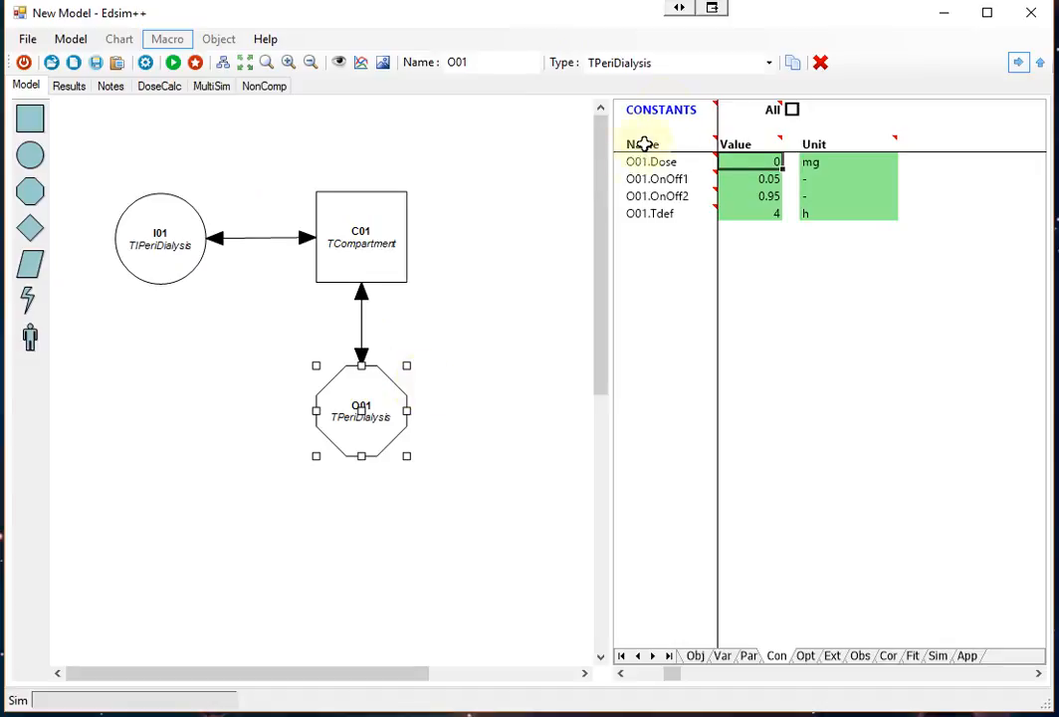
Delete the TPeriDialysis output O01 and add a TElimination output below C01, connected from the compartment
click(821, 65)
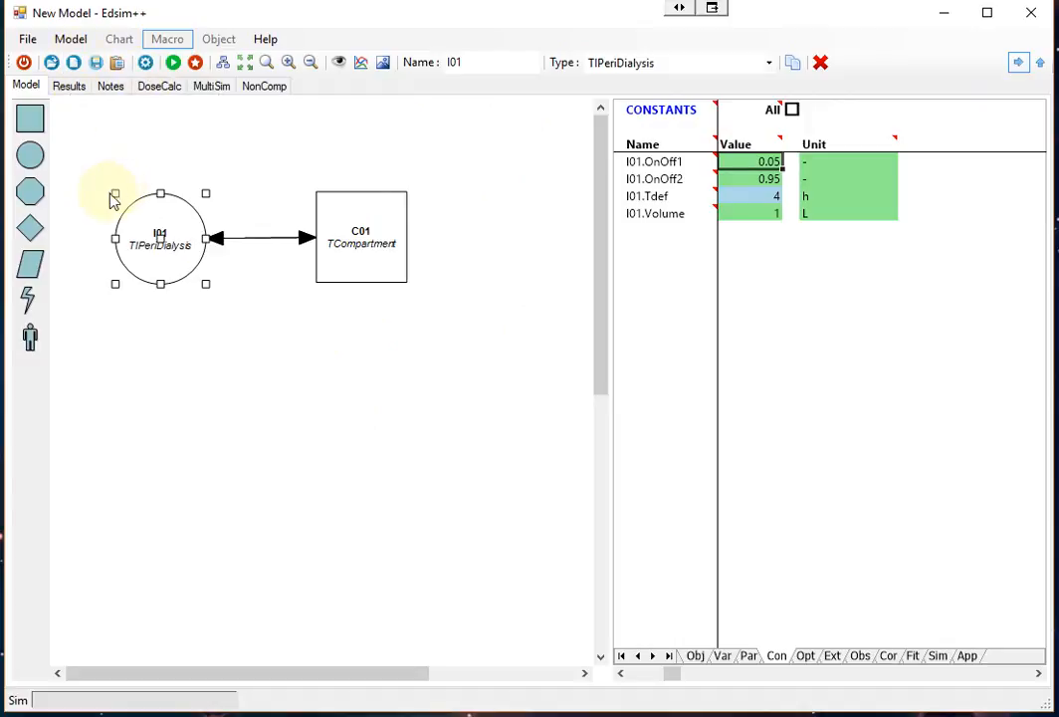
drag(49, 206, 305, 317)
drag(359, 413, 358, 413)
drag(367, 267, 366, 438)
Remove the 100 mg dosing entry from I01's dosing schedule
click(154, 260)
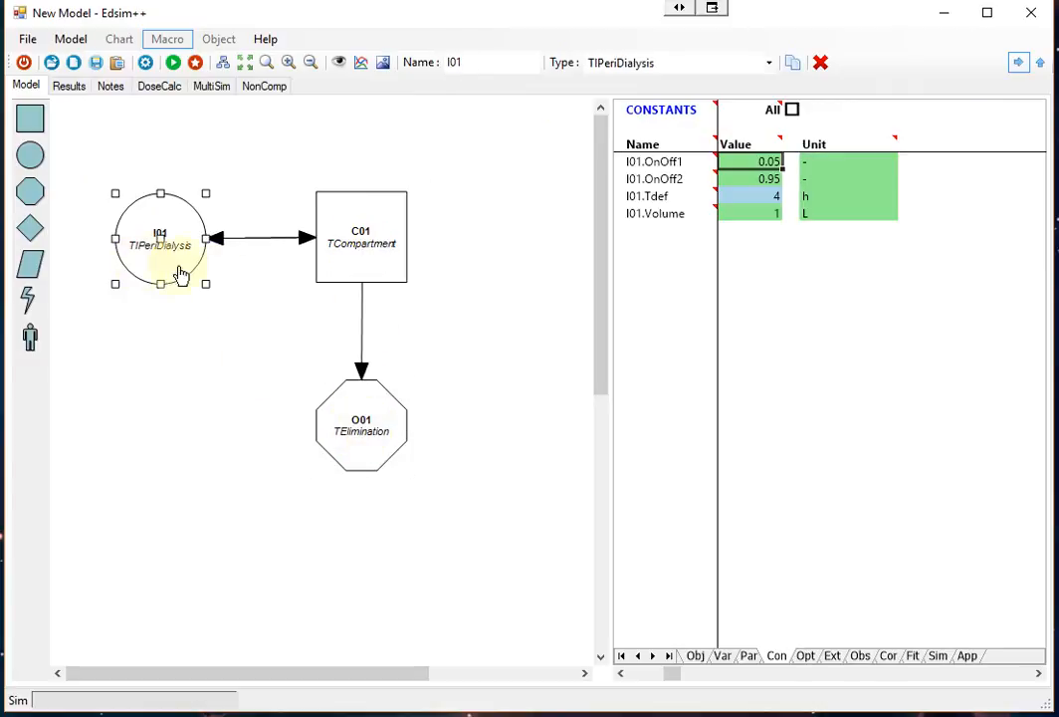
click(695, 655)
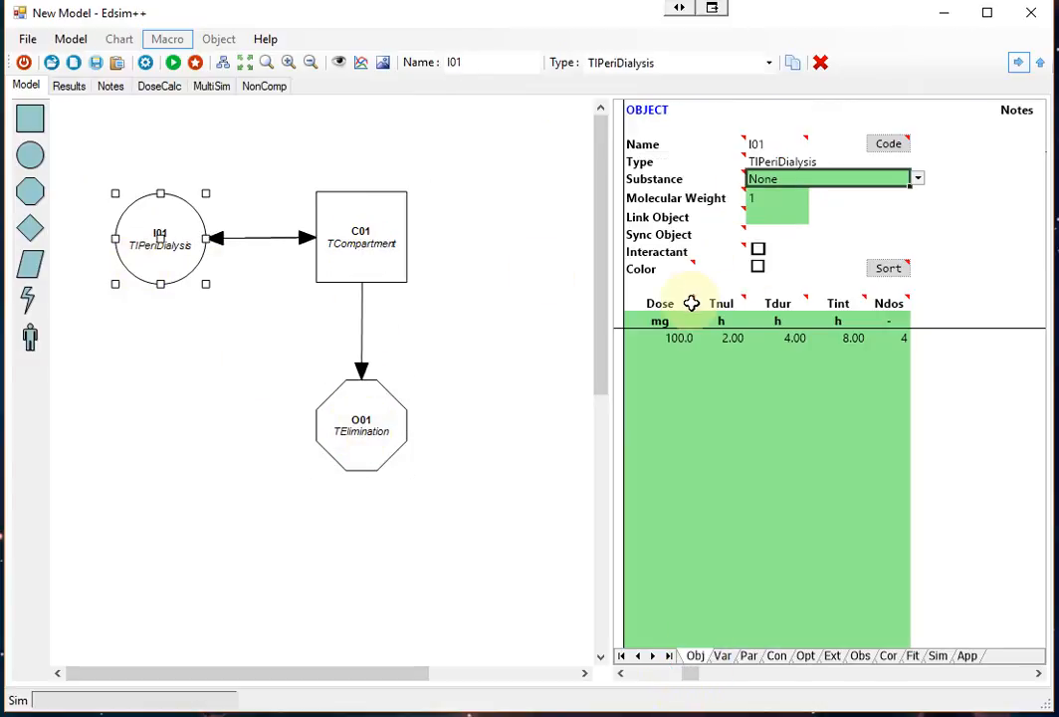
click(676, 338)
key(Delete)
click(717, 378)
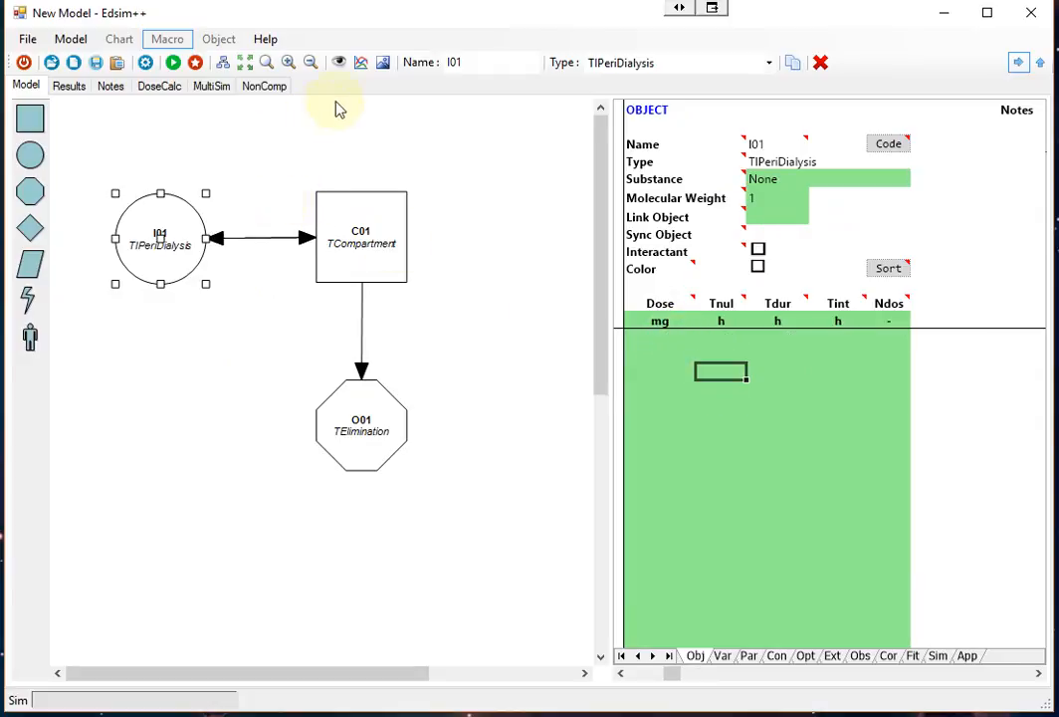
Rename the peritoneal dialysis input I01 to PD
drag(465, 67, 419, 62)
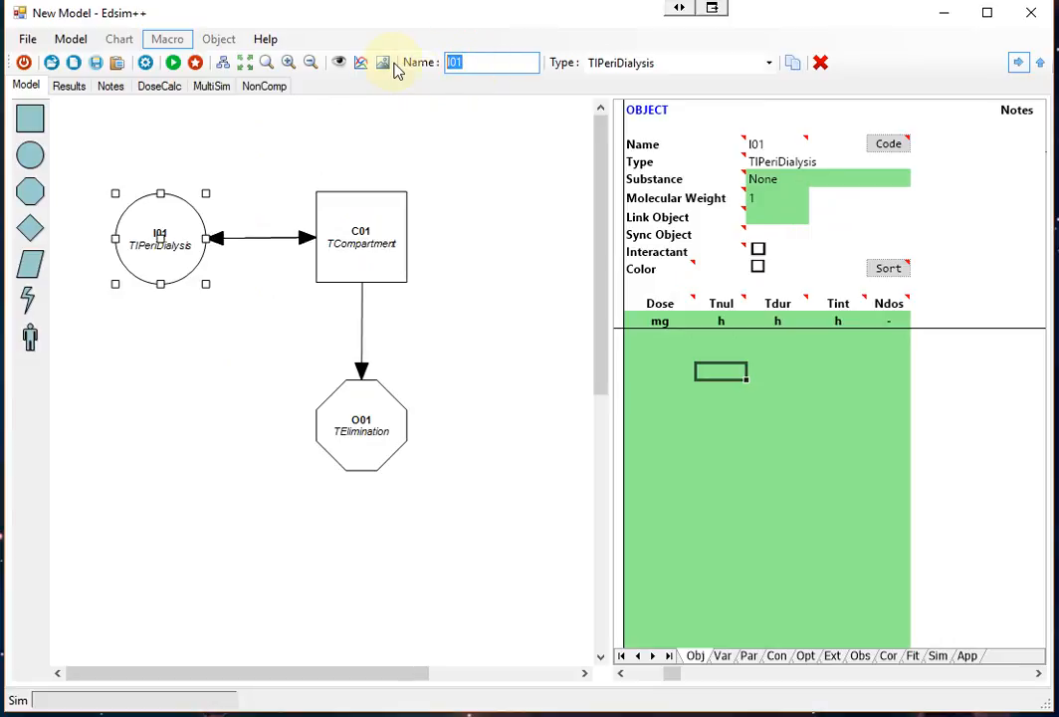
text(PD)
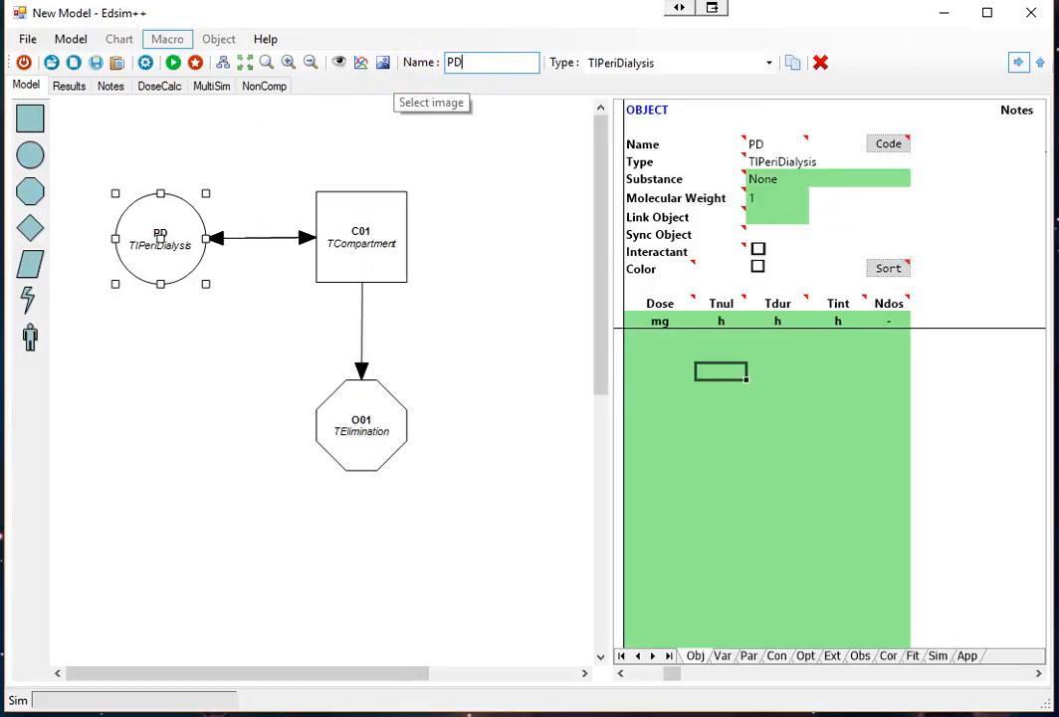
click(262, 221)
click(174, 267)
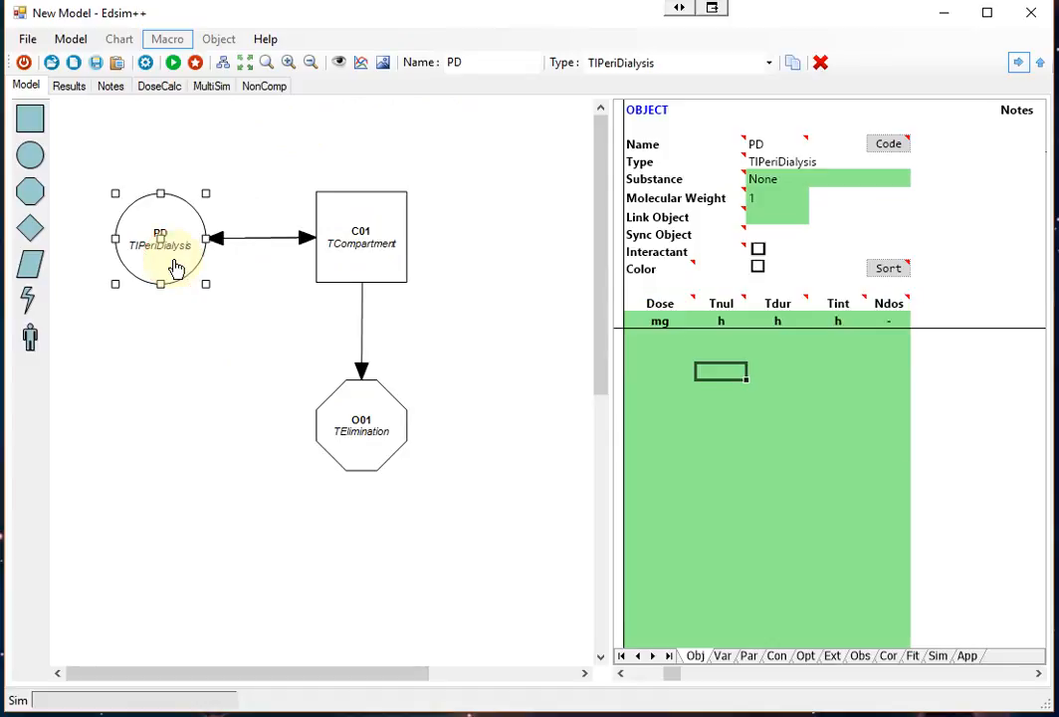
Try to open the dose calculator for the current model and return to the diagram
click(159, 88)
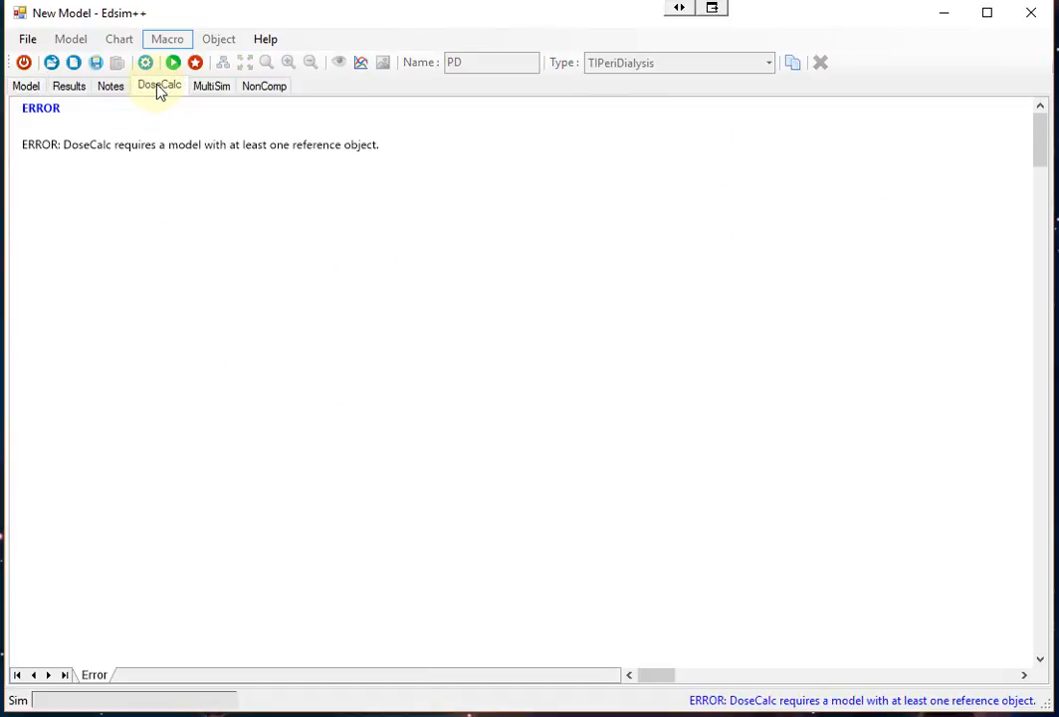
click(120, 88)
click(28, 88)
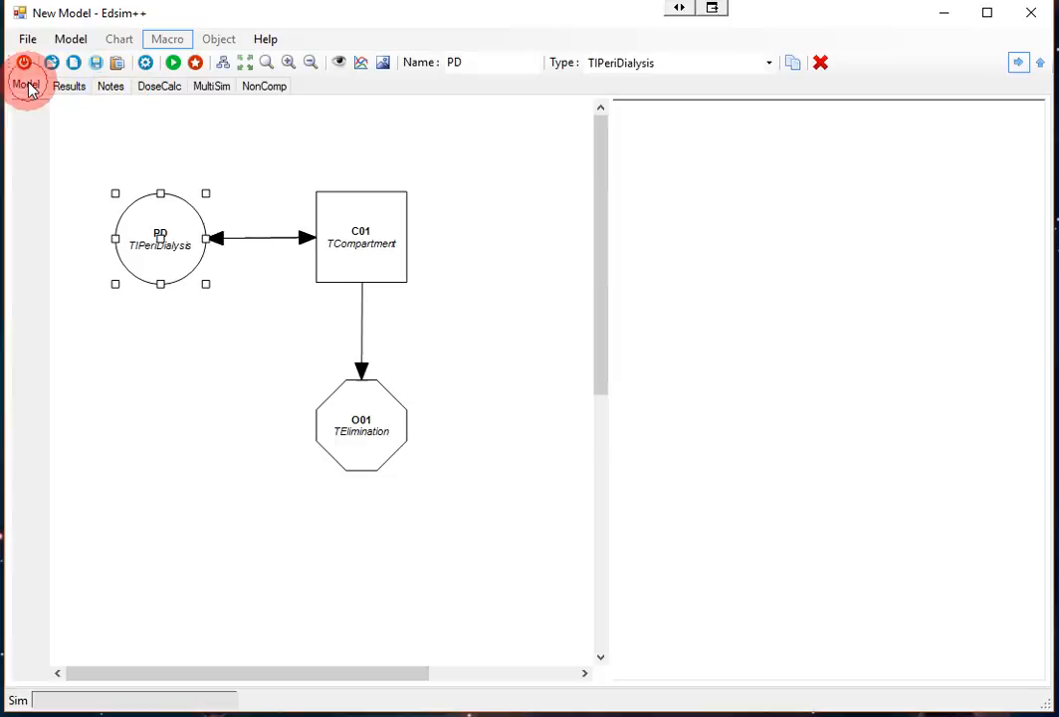
Add a reference object above and beside C01 and link the compartment to it
click(30, 264)
click(485, 161)
drag(381, 227, 471, 182)
click(471, 182)
Open the dose calculator and examine the PD input route and the calculated dosing regimen
click(163, 88)
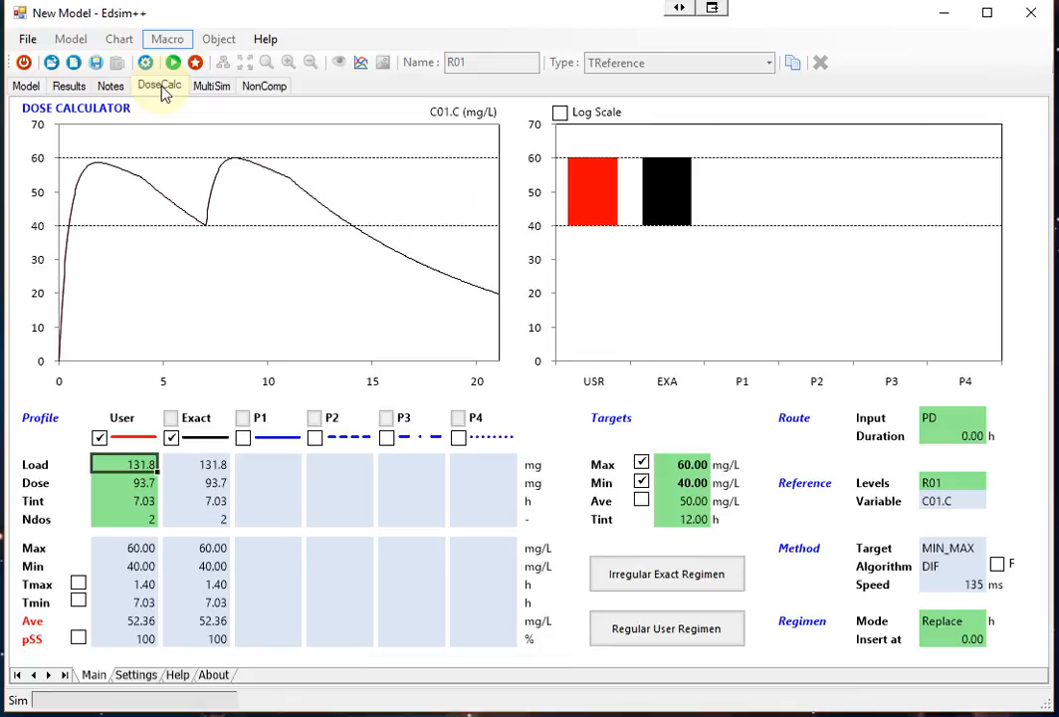
click(931, 416)
click(993, 418)
click(958, 416)
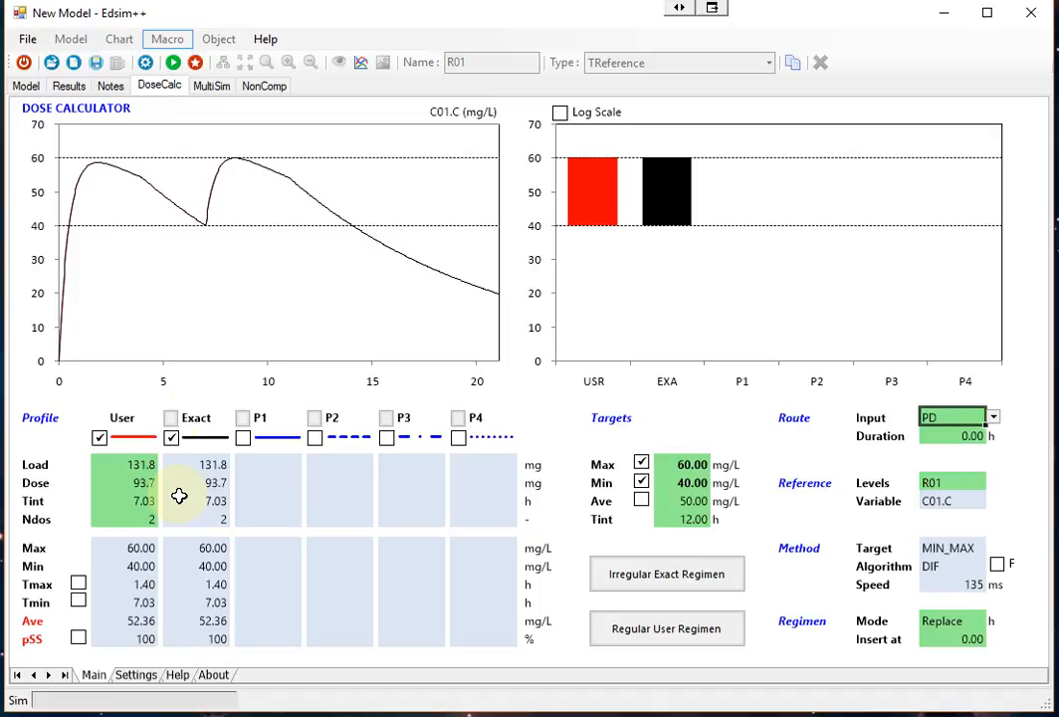
Switch to MwPharm++ and load the TEST-E gentamicin case from the patient list
click(27, 86)
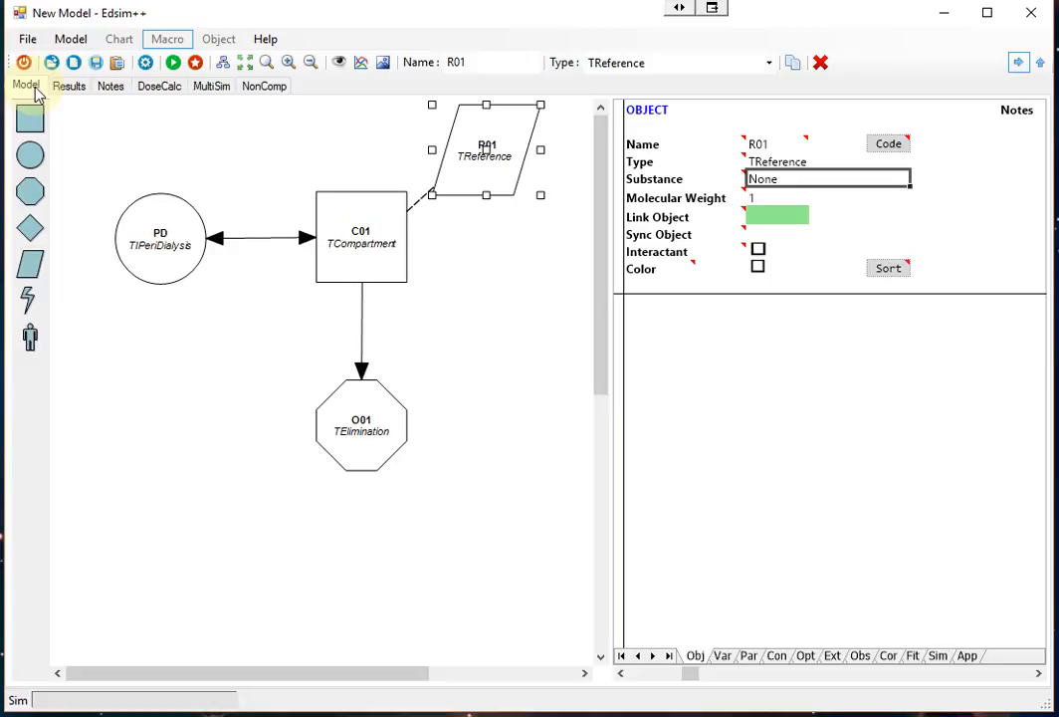
click(943, 20)
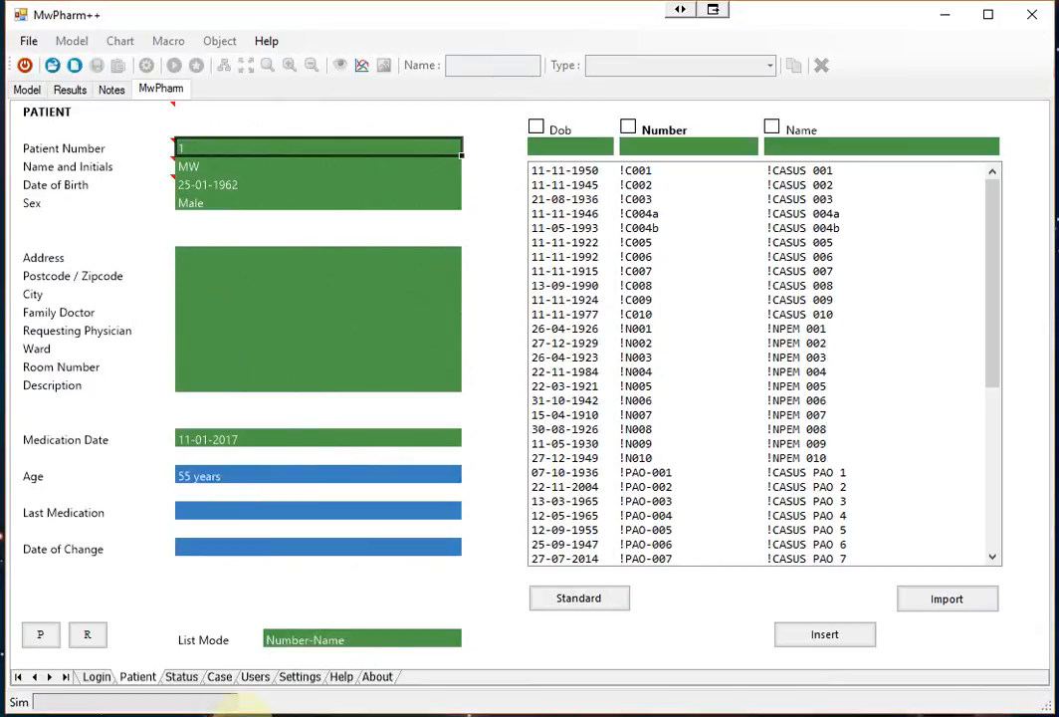
drag(996, 309, 969, 433)
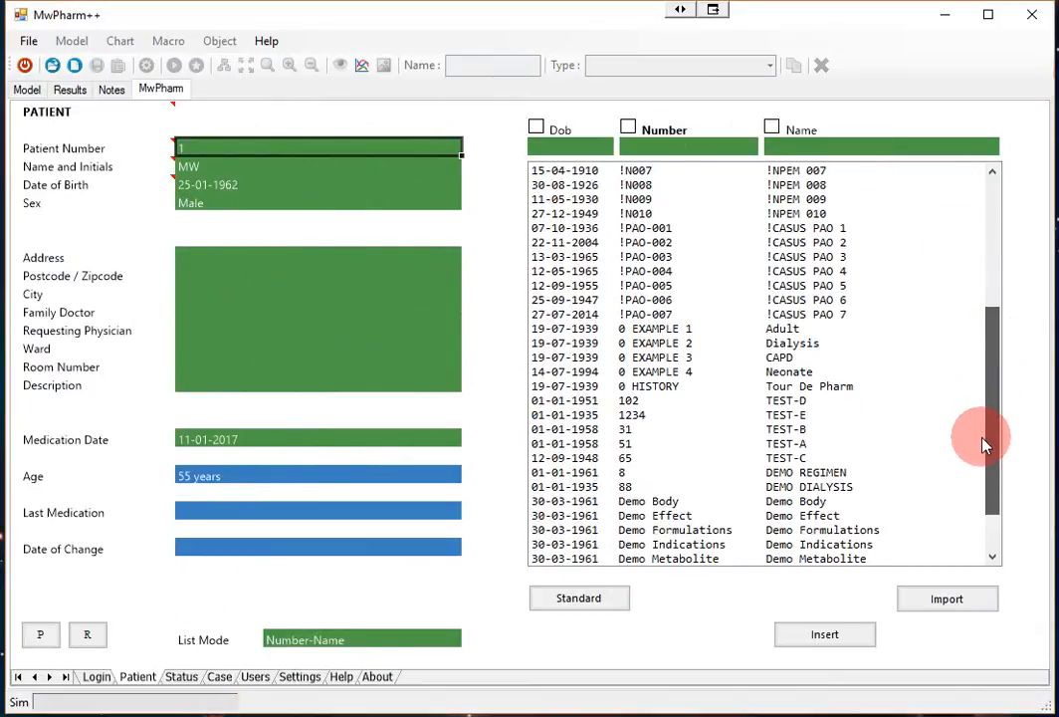
click(620, 414)
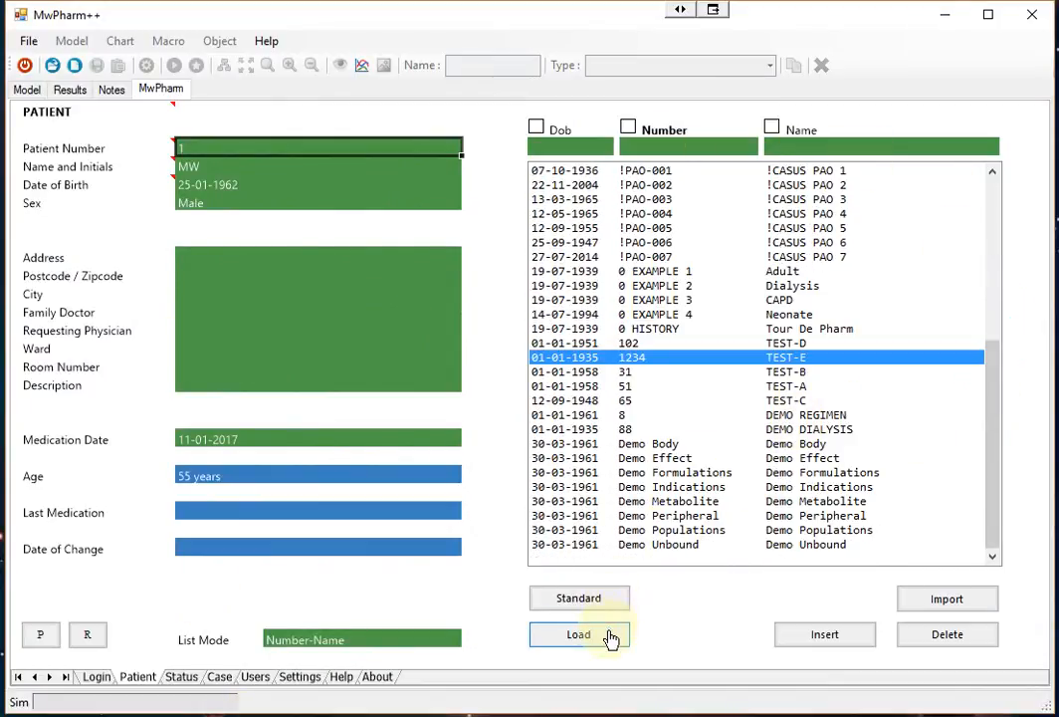
click(608, 632)
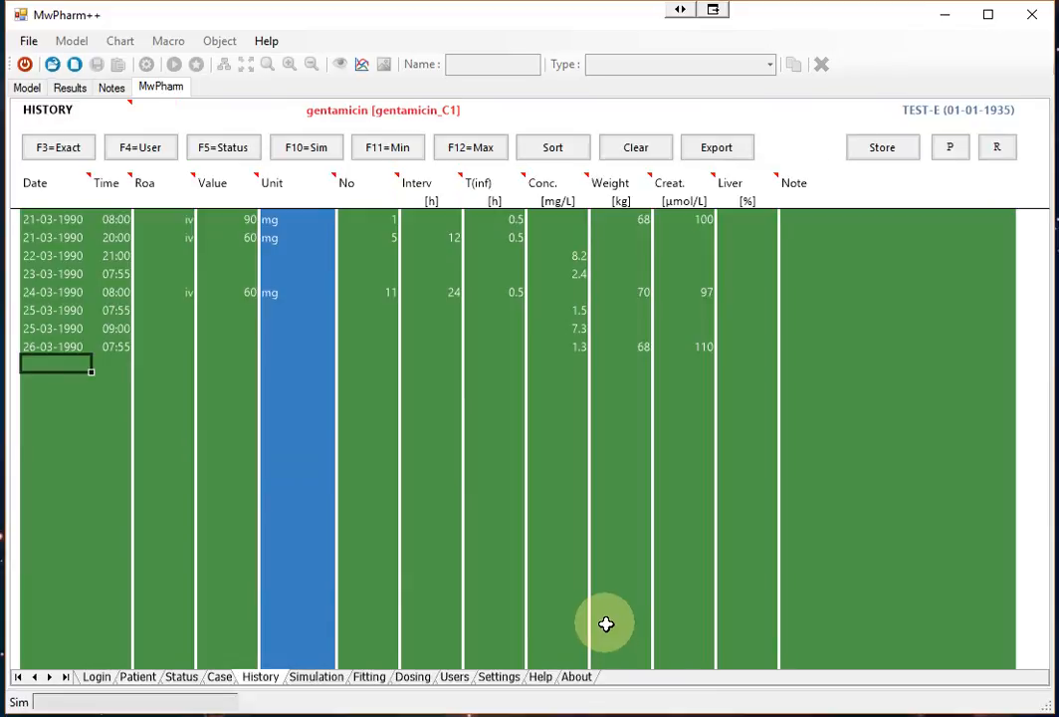
Check the case's model diagram and set Peritoneal Dialysis to Input in the dialysis settings
click(499, 676)
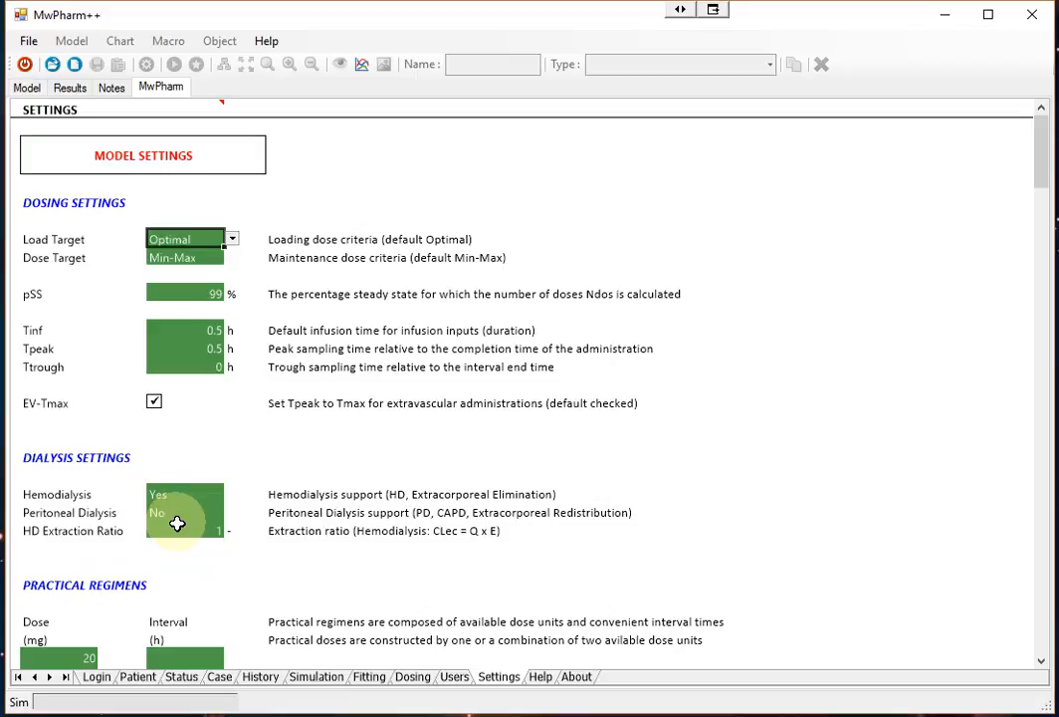
click(32, 89)
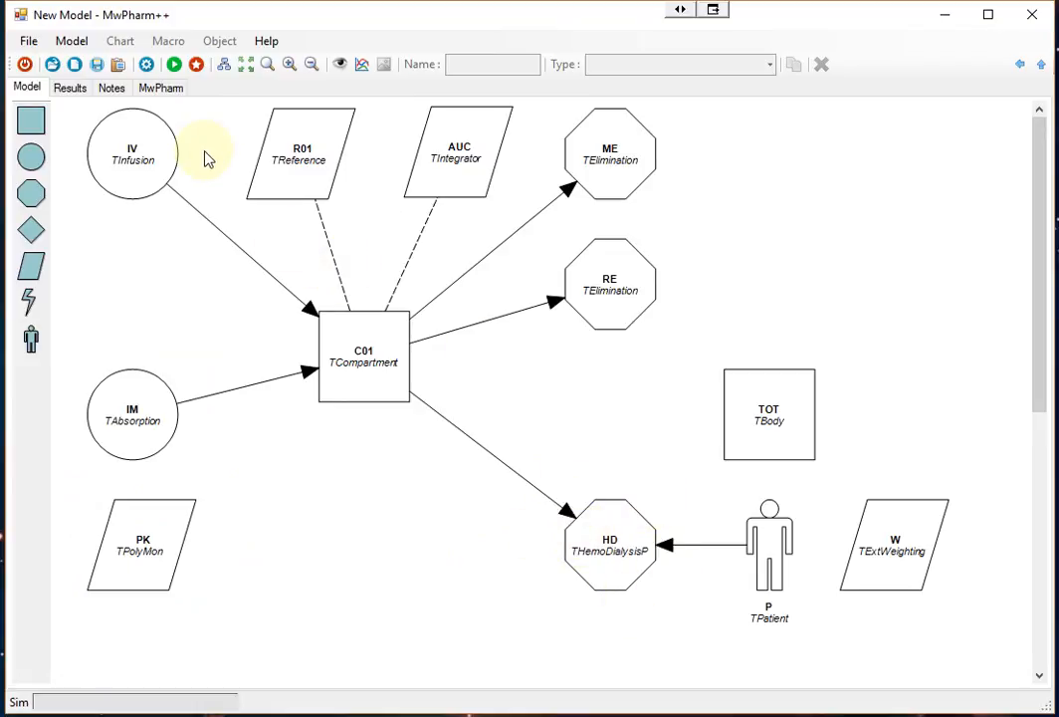
click(163, 92)
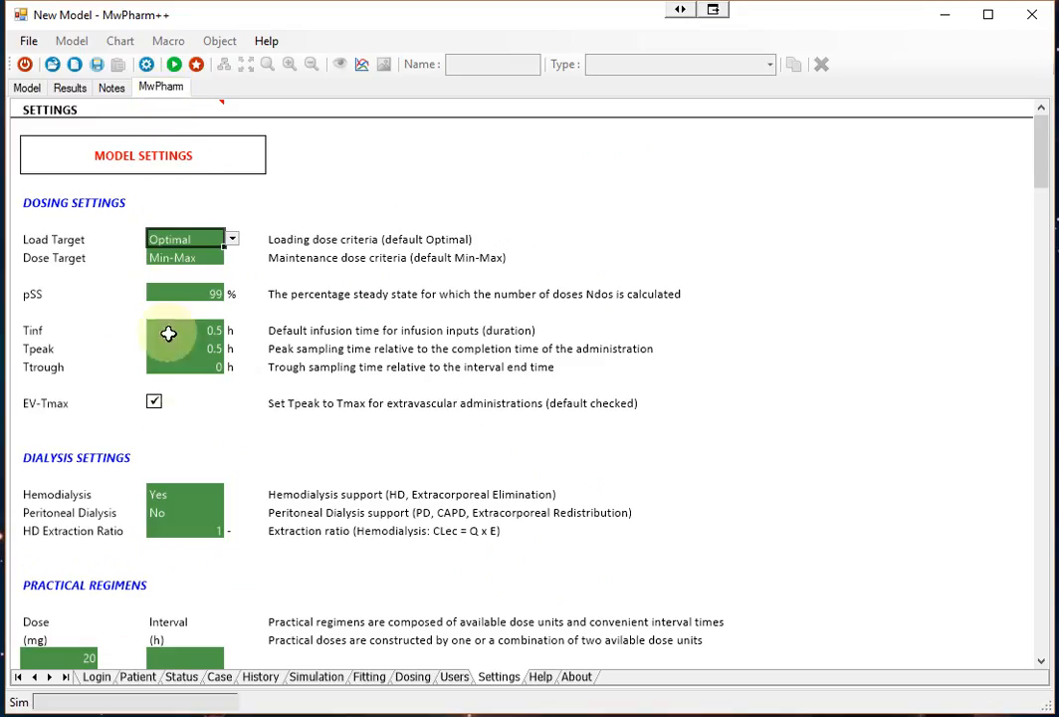
click(180, 515)
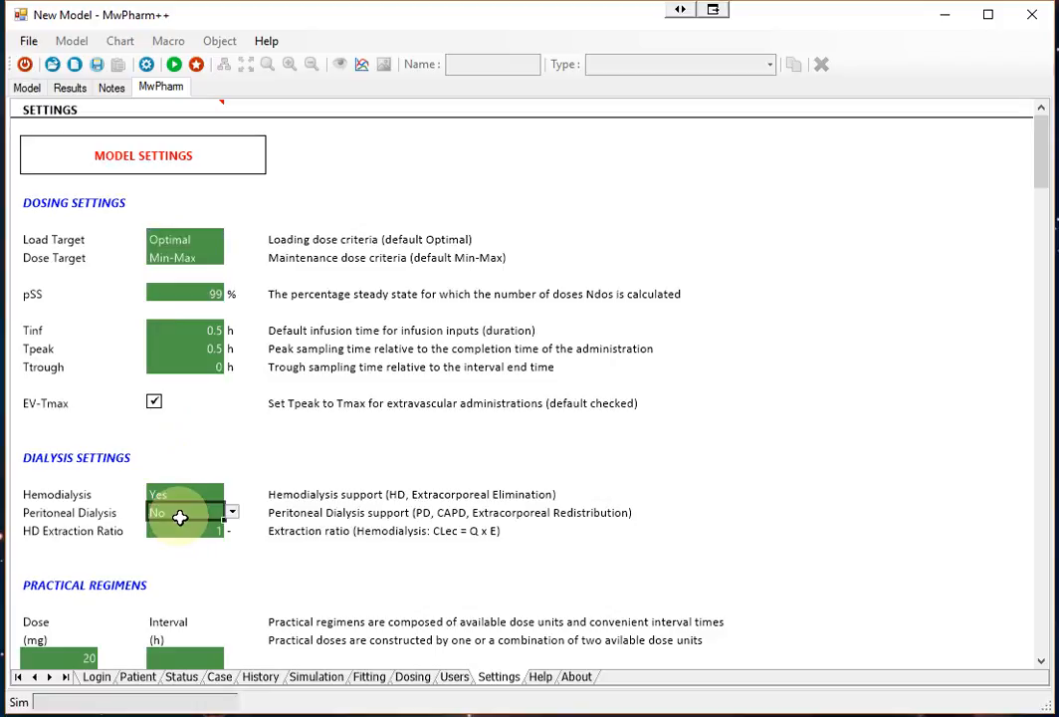
click(232, 514)
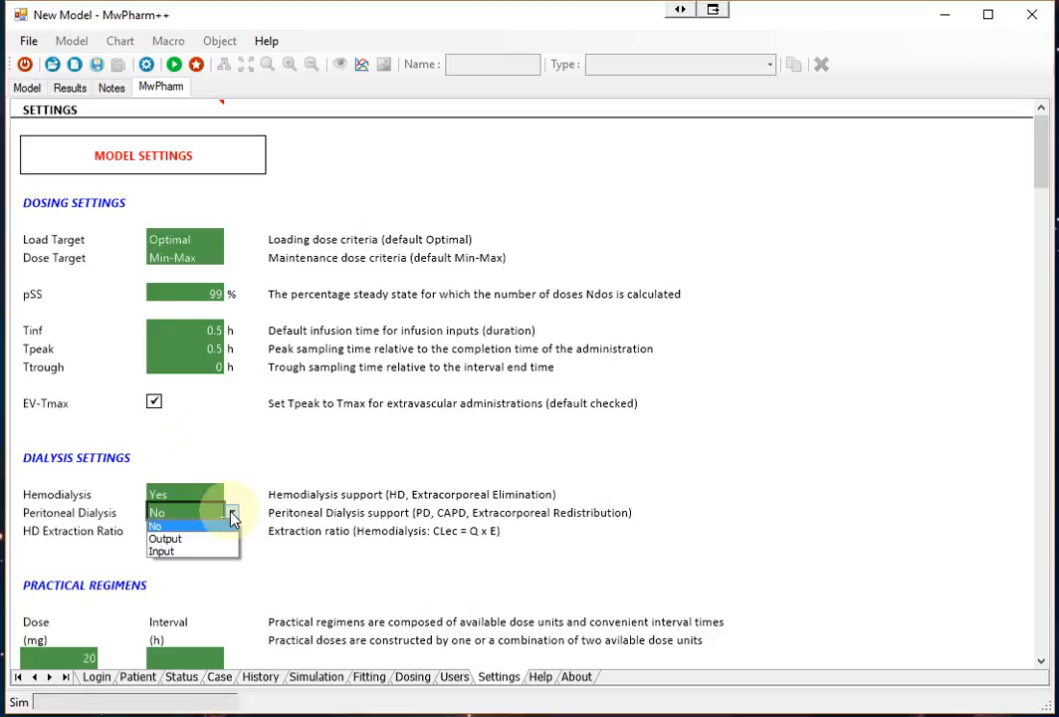
click(169, 554)
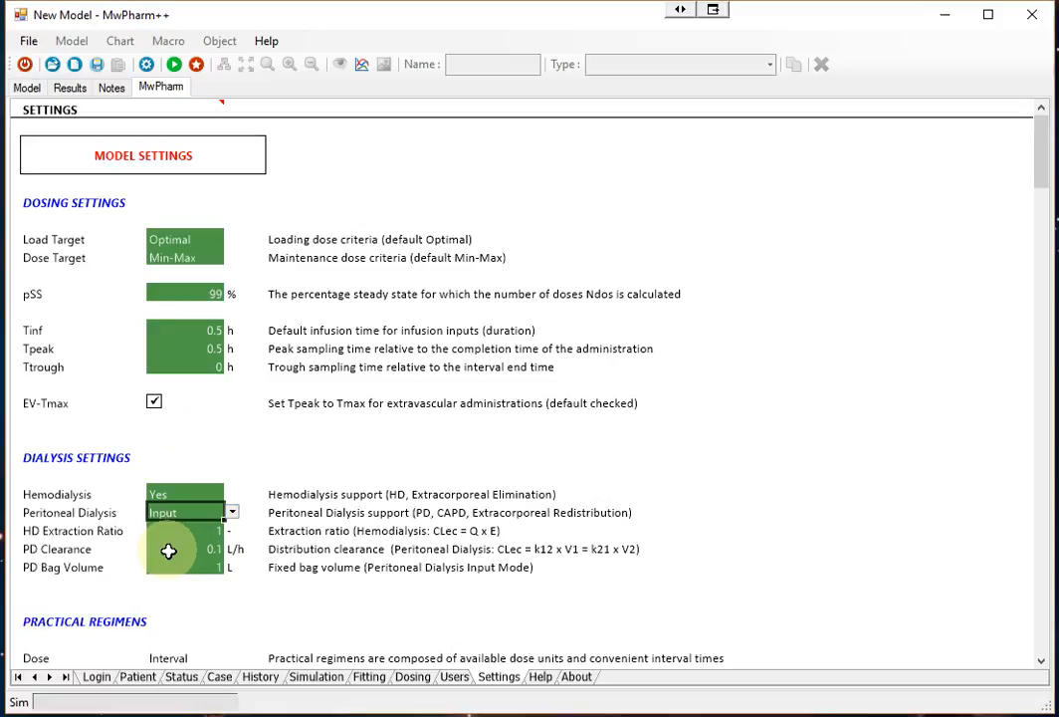
Set the PD Clearance to 1 L/h and the PD Bag Volume to 2 L
key(Tab)
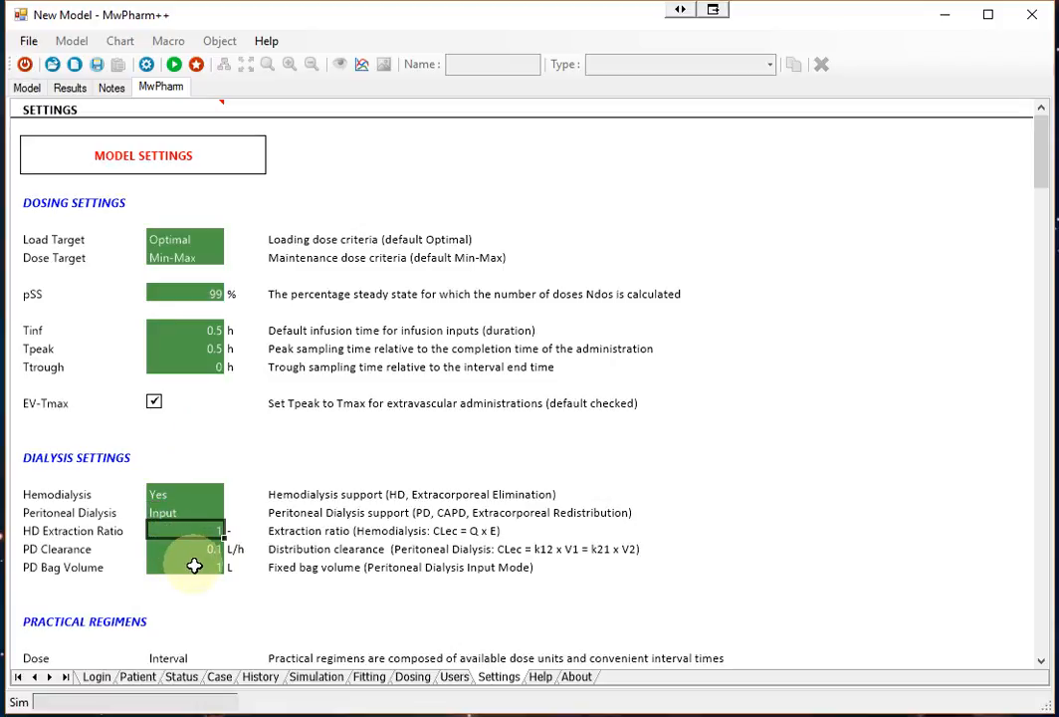
click(166, 548)
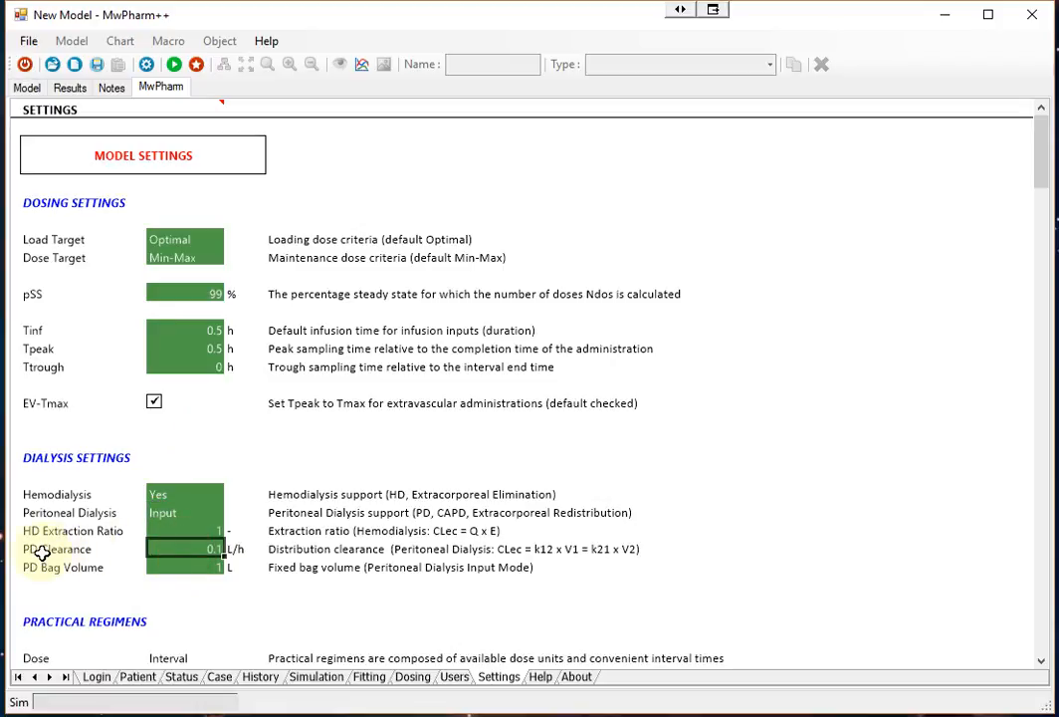
text(1)
click(180, 569)
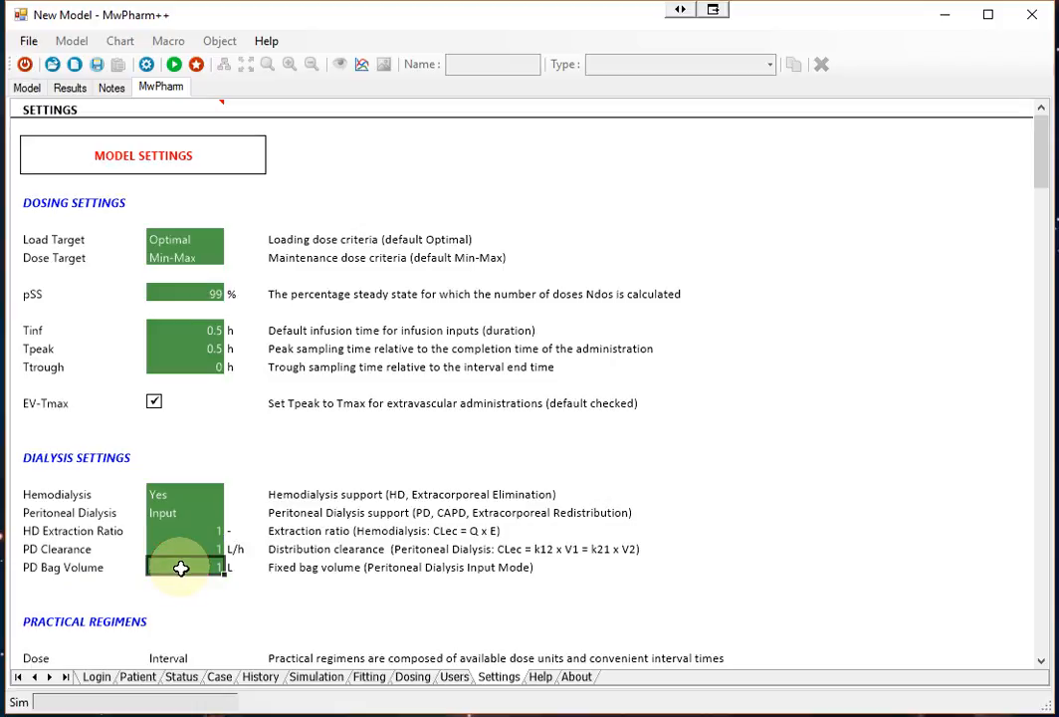
text(2)
click(184, 553)
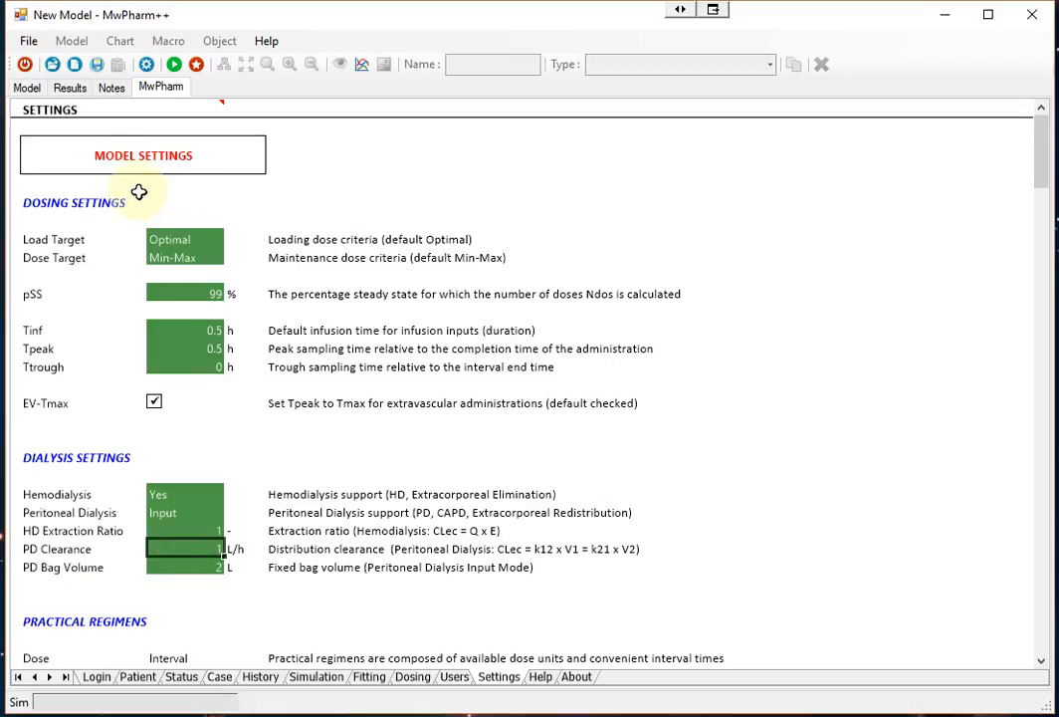
Examine the PD object in the model diagram and the administration routes available for a new history row
click(27, 88)
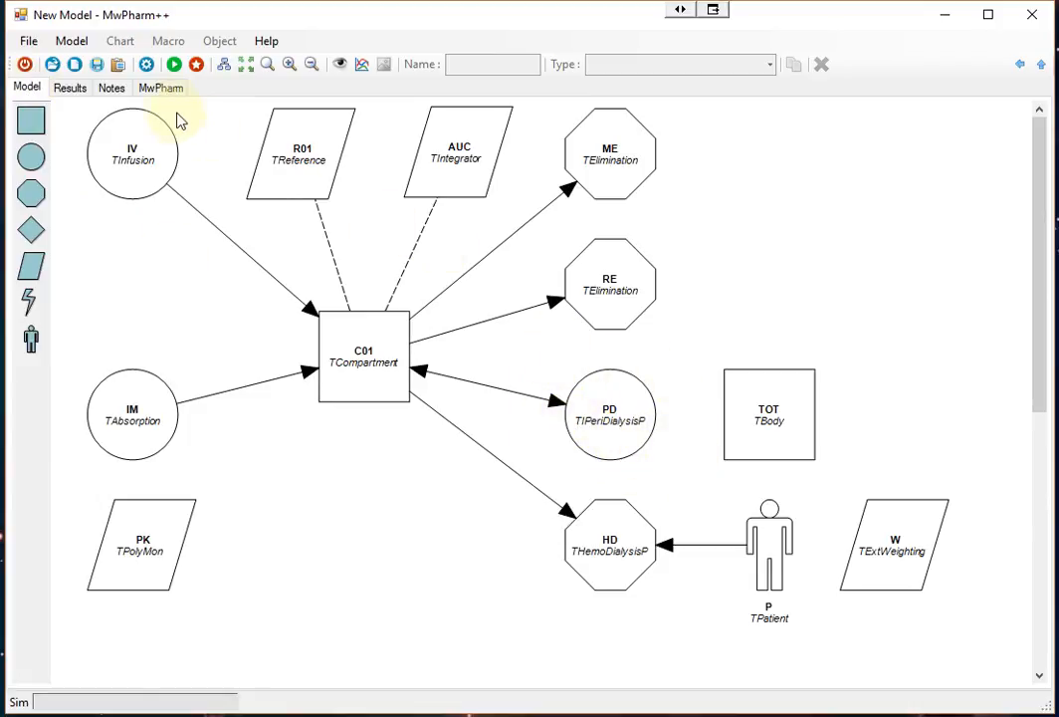
click(163, 92)
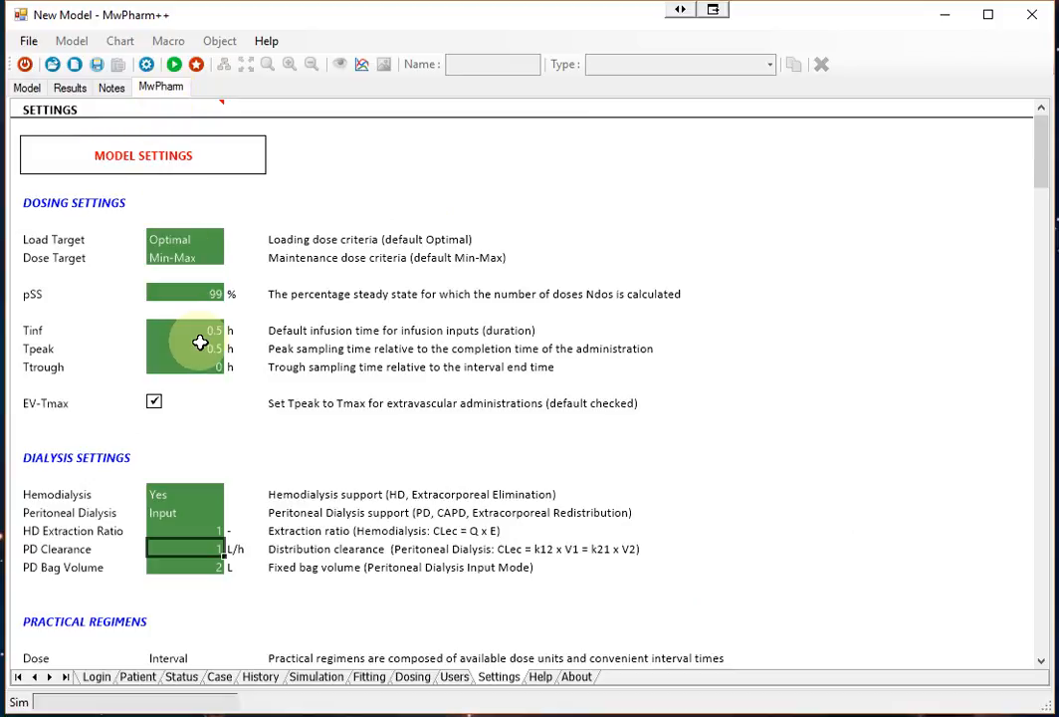
click(258, 680)
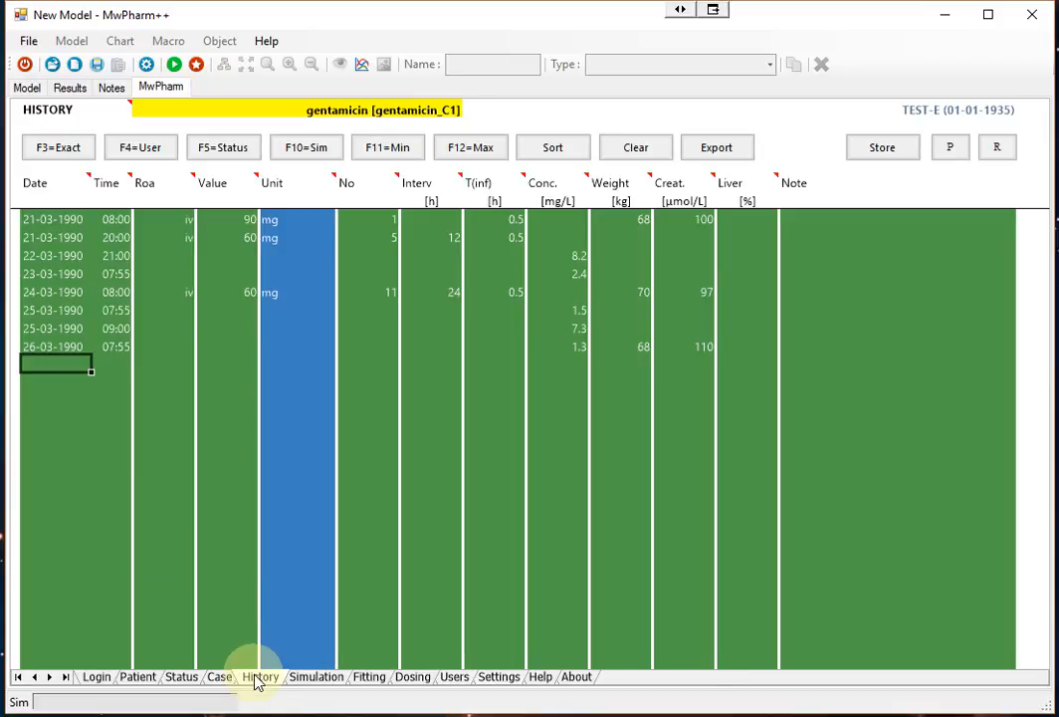
click(159, 361)
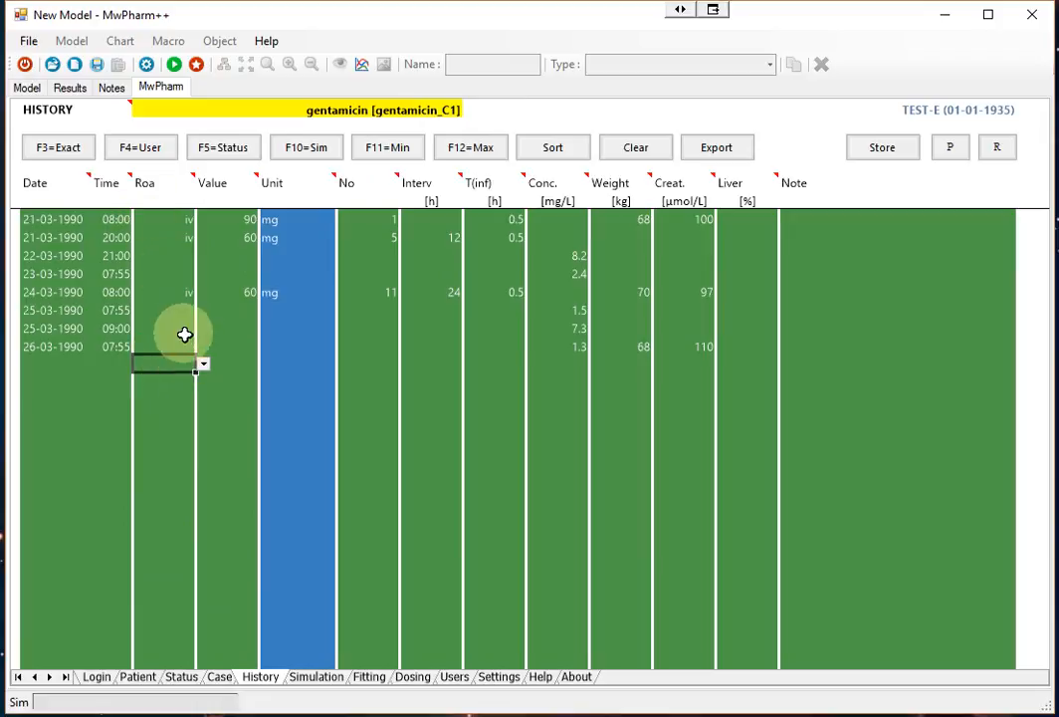
click(203, 366)
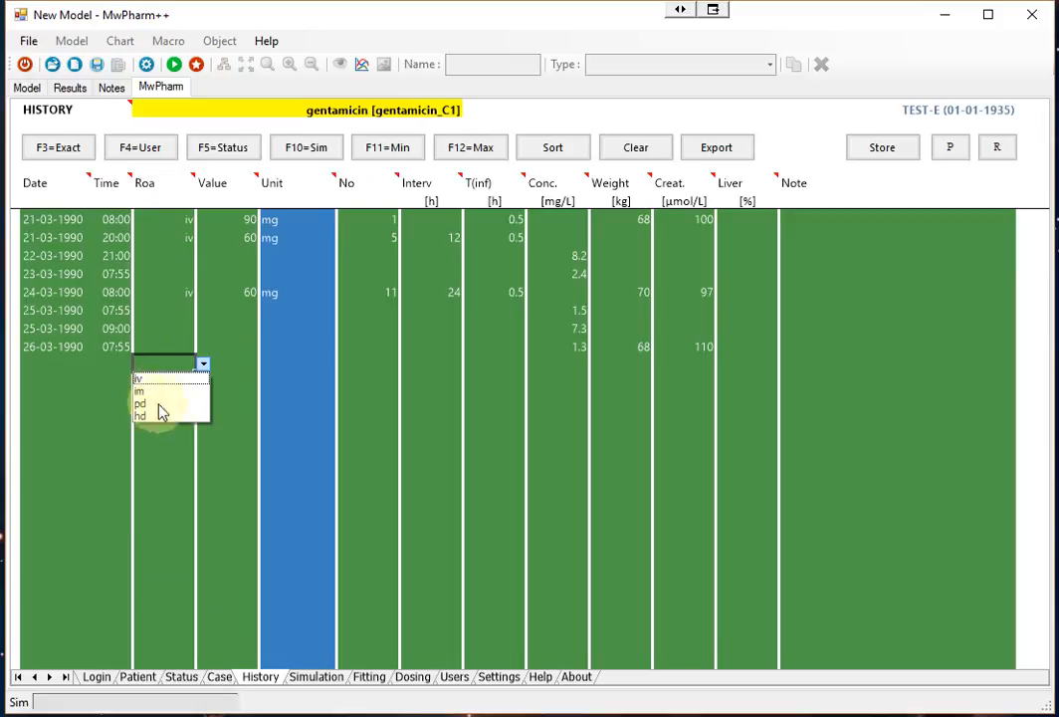
click(157, 447)
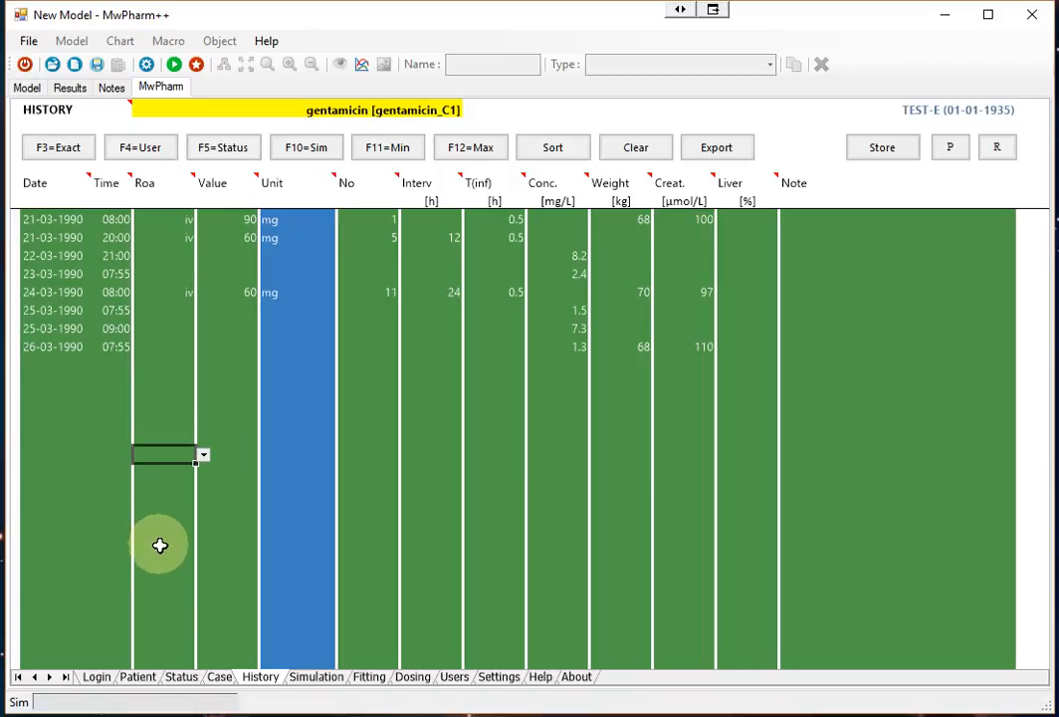
Calculate the gentamicin dosing regimen with PD as the input route
click(410, 678)
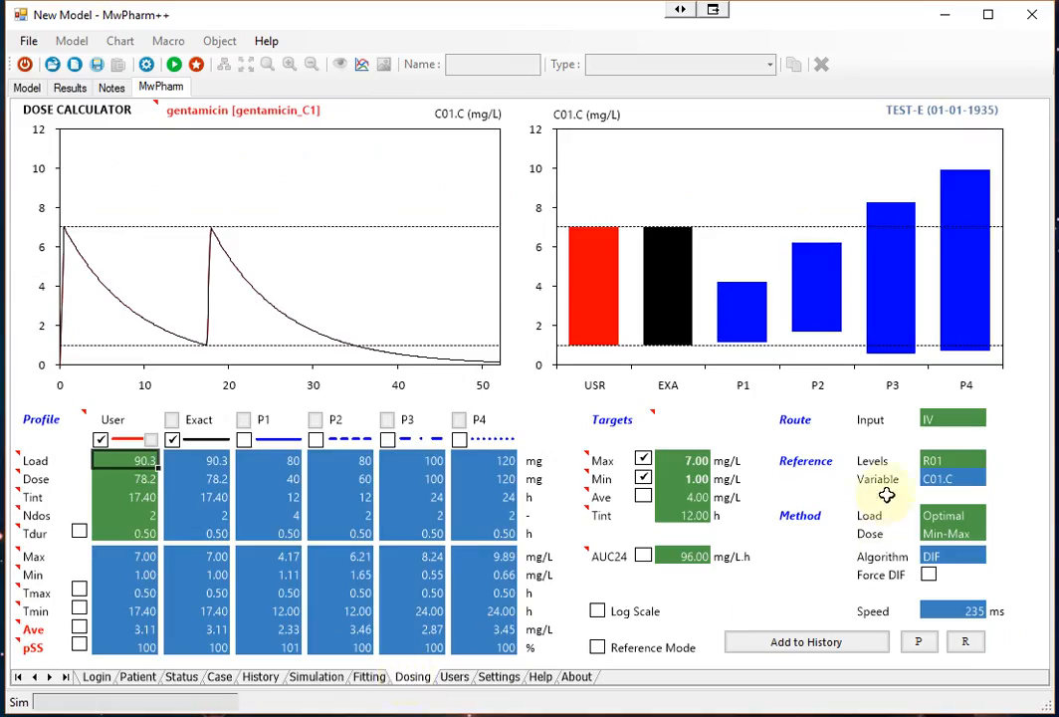
click(946, 420)
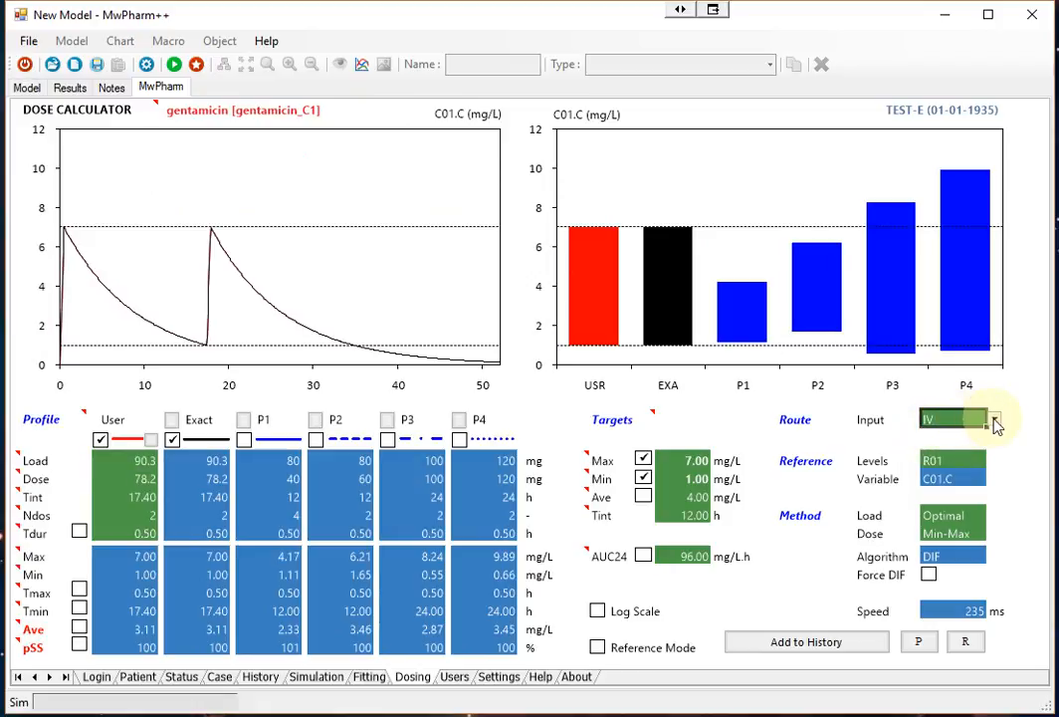
click(997, 425)
click(946, 455)
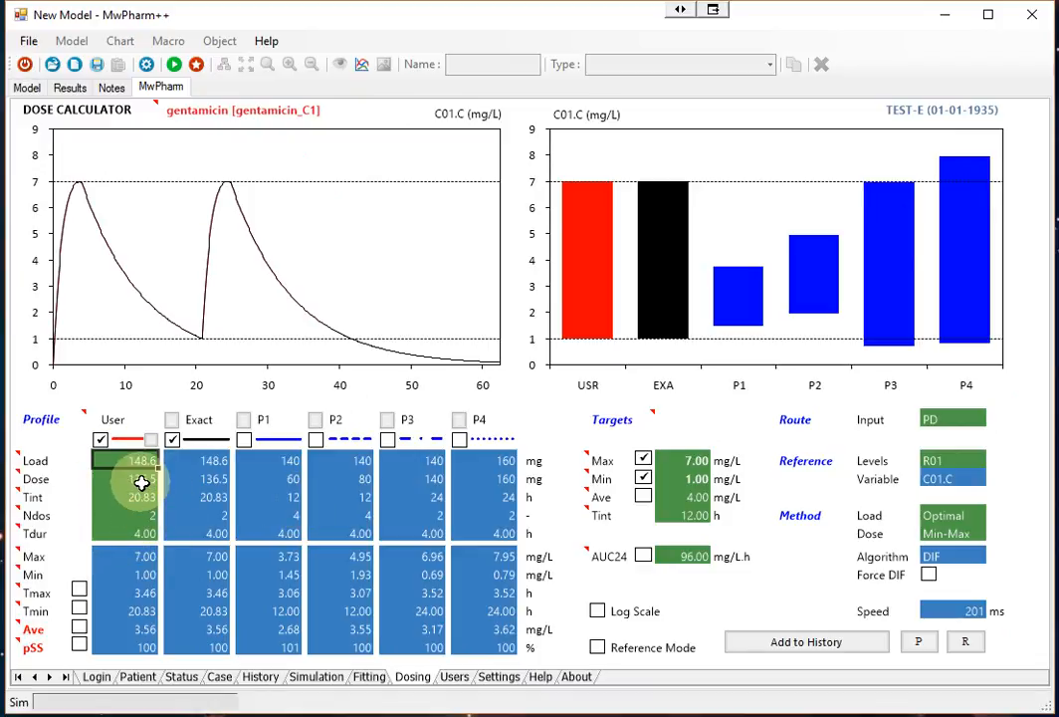
Set the user regimen's number of doses to 4 and add the regimen to the history
click(130, 516)
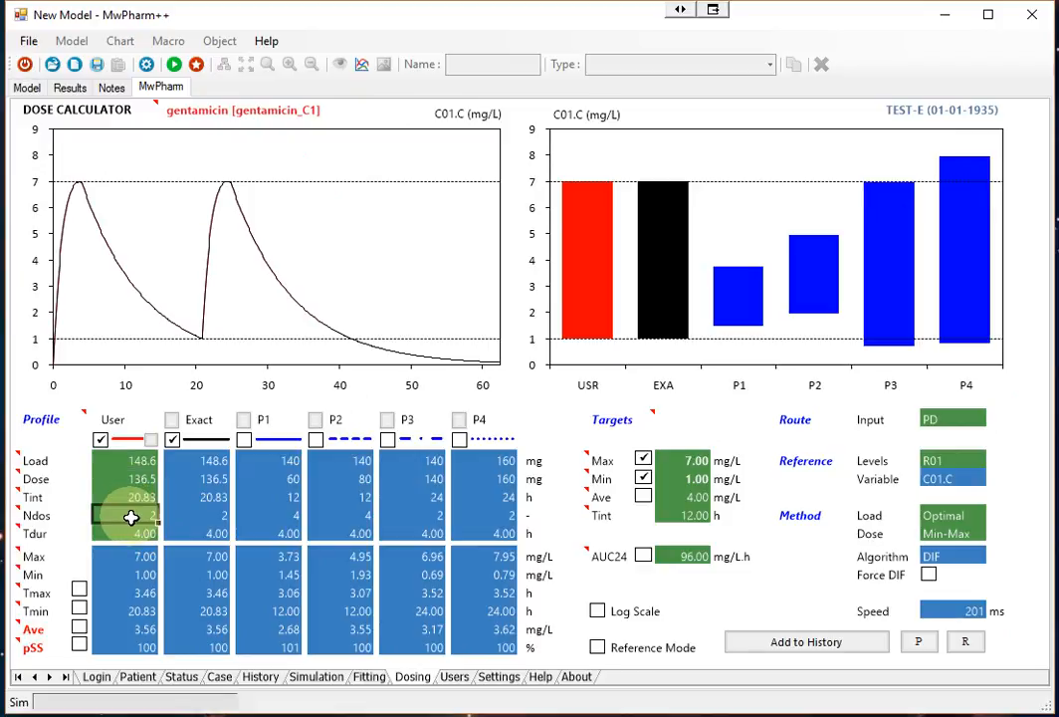
text(4)
click(136, 494)
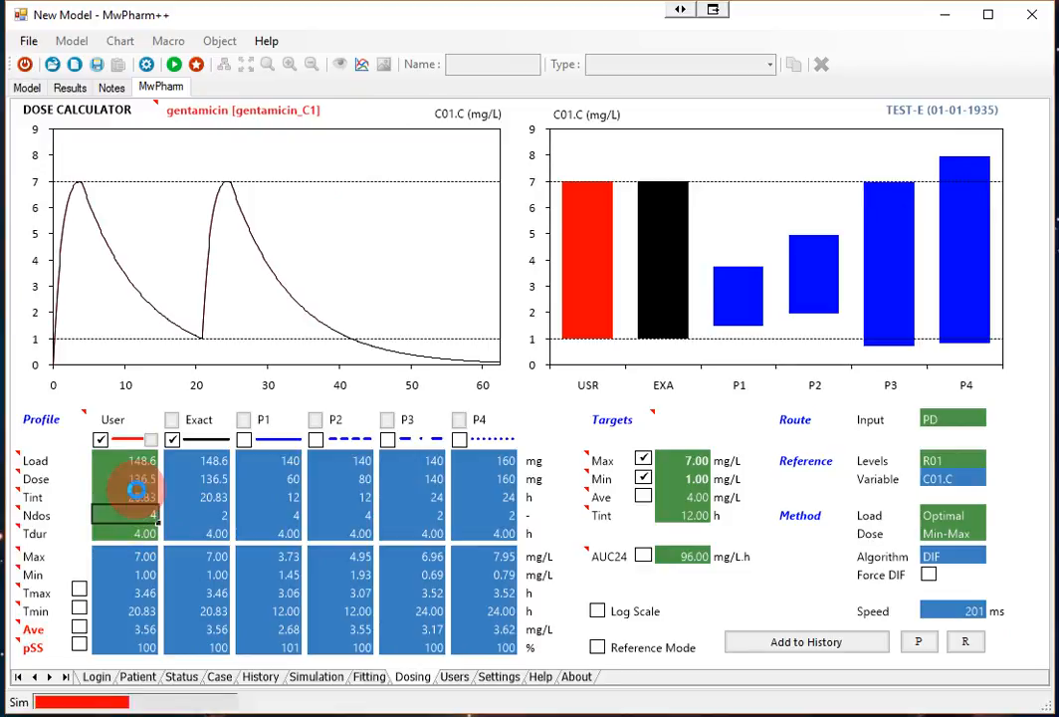
click(797, 649)
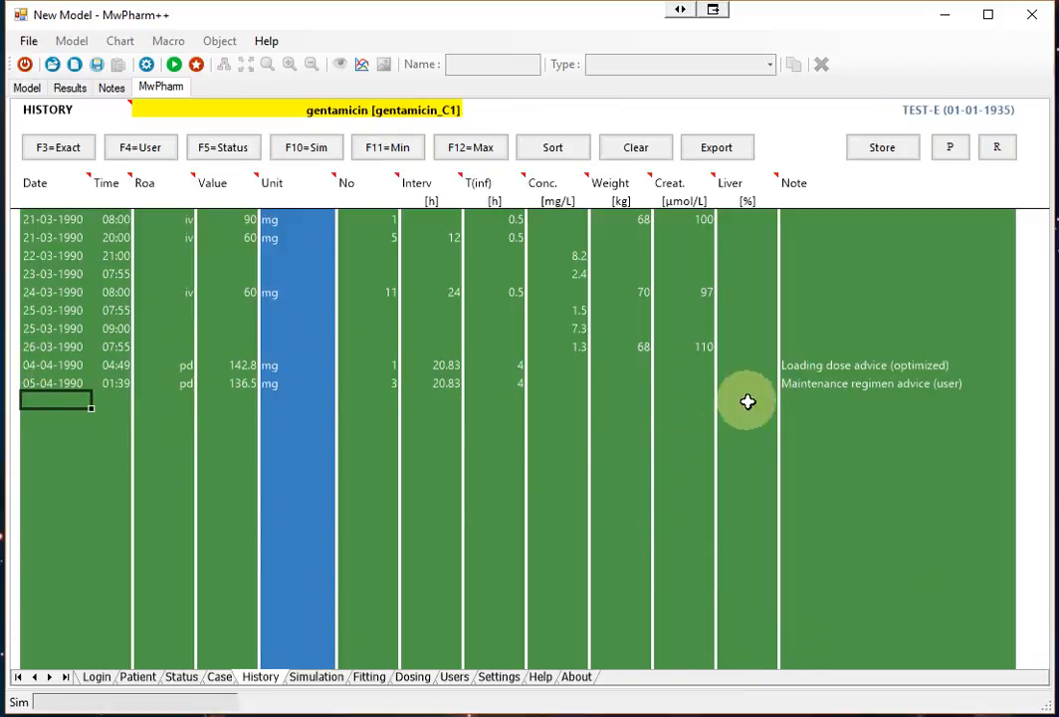
Examine the simulated gentamicin concentration curve and compare it with the dialysis settings
click(315, 677)
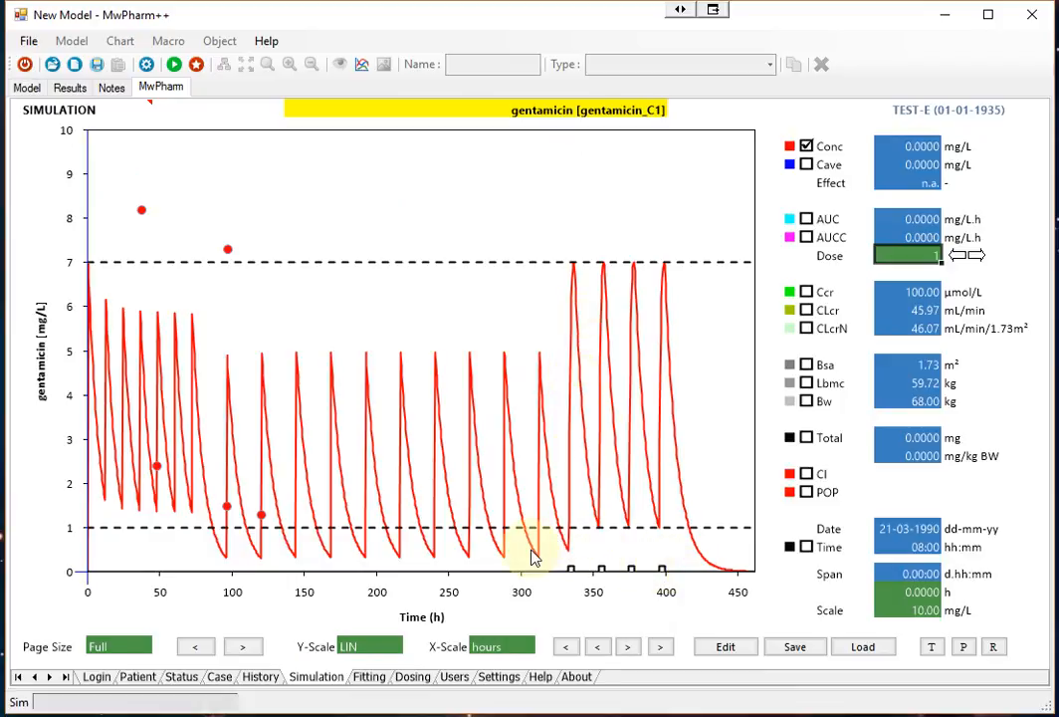
click(503, 677)
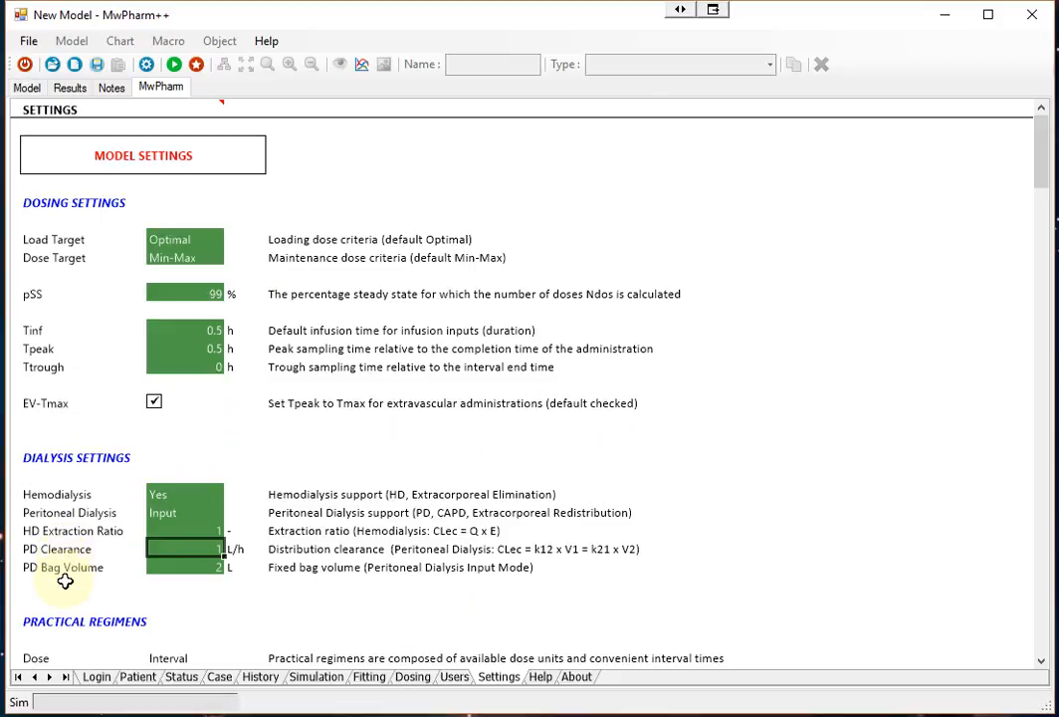
click(336, 681)
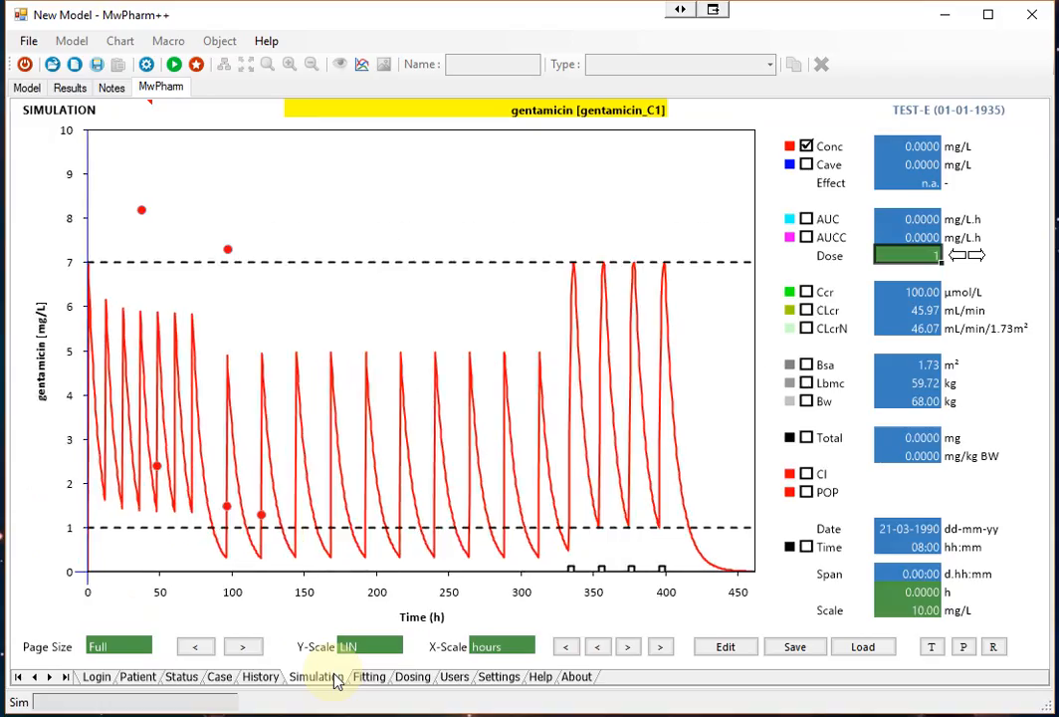